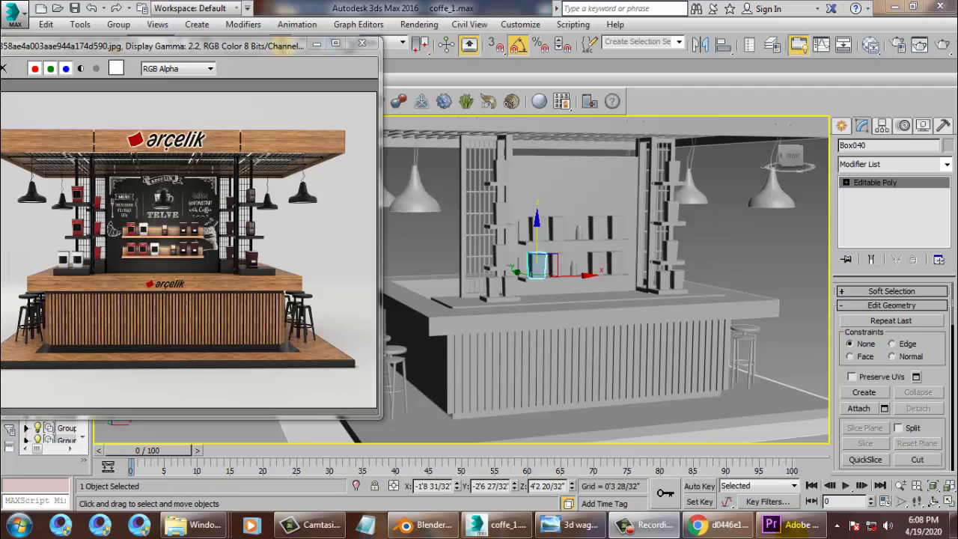
Select the large flat floor platform beneath the coffee stall
{"action": "middle_click_drag", "start_coordinate": [617, 315], "coordinate": [654, 296], "text": "alt"}
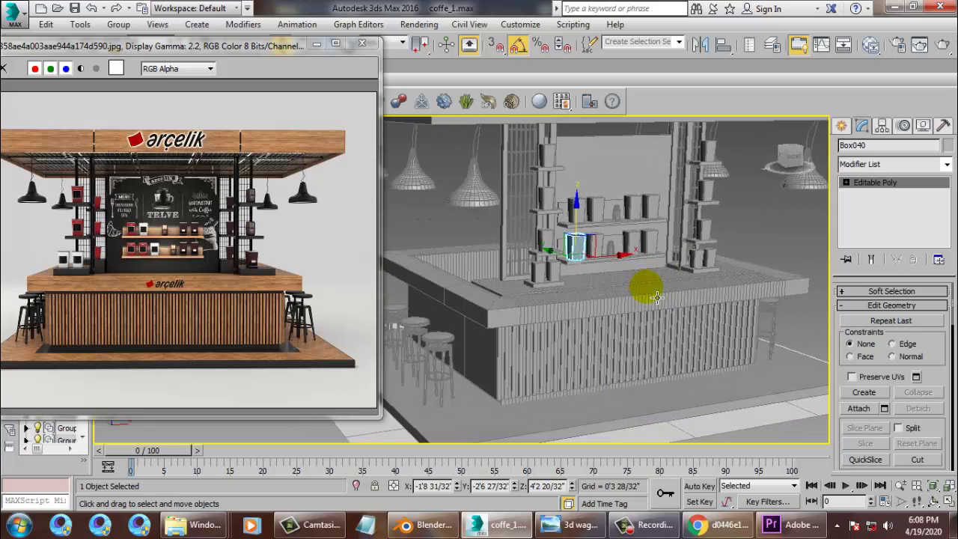
{"action": "scroll", "coordinate": [652, 294], "scroll_direction": "down", "scroll_amount": 4}
{"action": "scroll", "coordinate": [660, 346], "scroll_direction": "up", "scroll_amount": 4}
{"action": "middle_click_drag", "start_coordinate": [675, 361], "coordinate": [673, 389]}
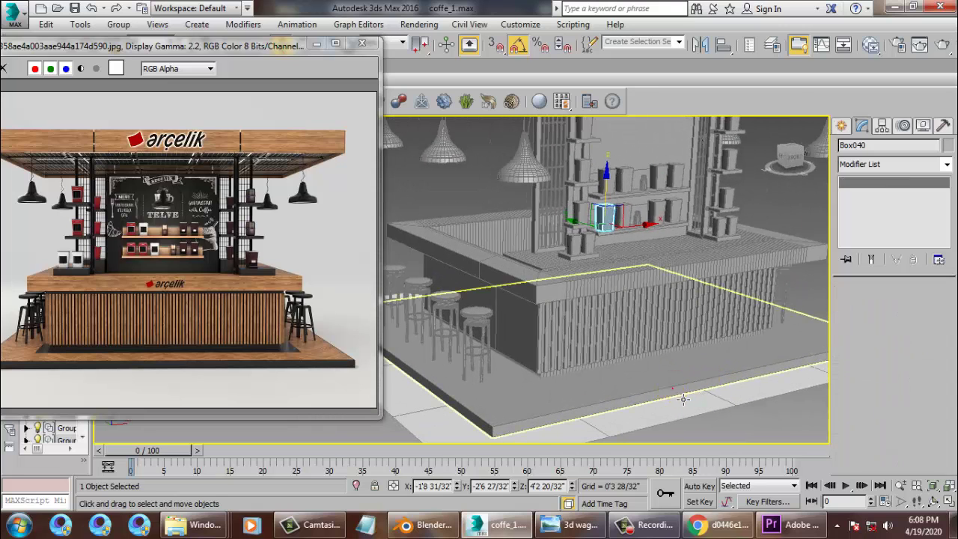
{"action": "left_click", "coordinate": [672, 388]}
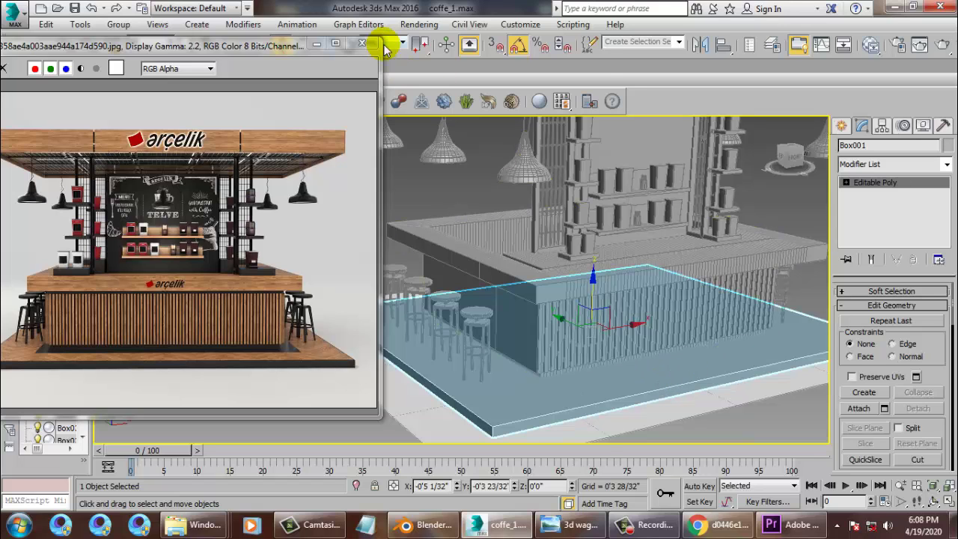
Set the scene's renderer to V-Ray Adv 3.30.05 in the render setup and close the setup
{"action": "left_click", "coordinate": [418, 24]}
{"action": "left_click", "coordinate": [449, 74]}
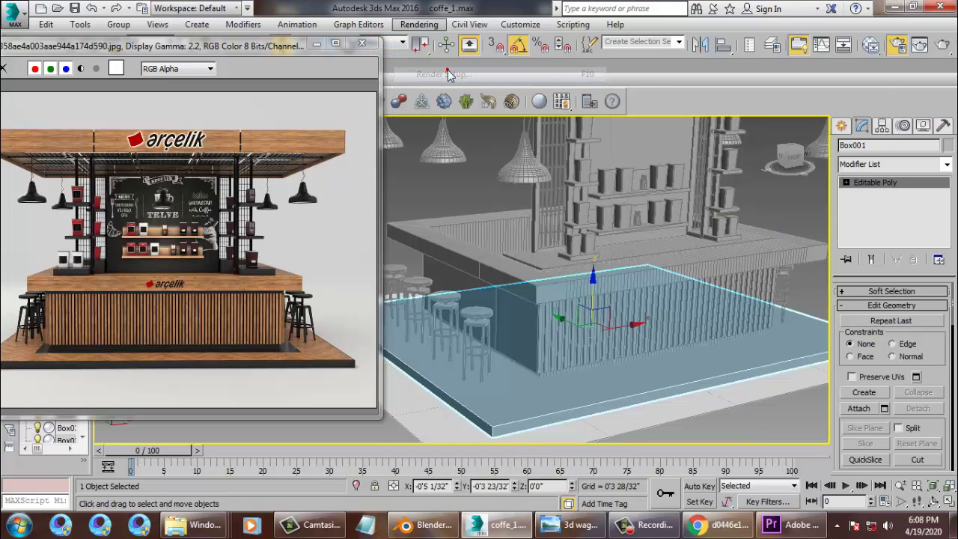
{"action": "left_click", "coordinate": [757, 80]}
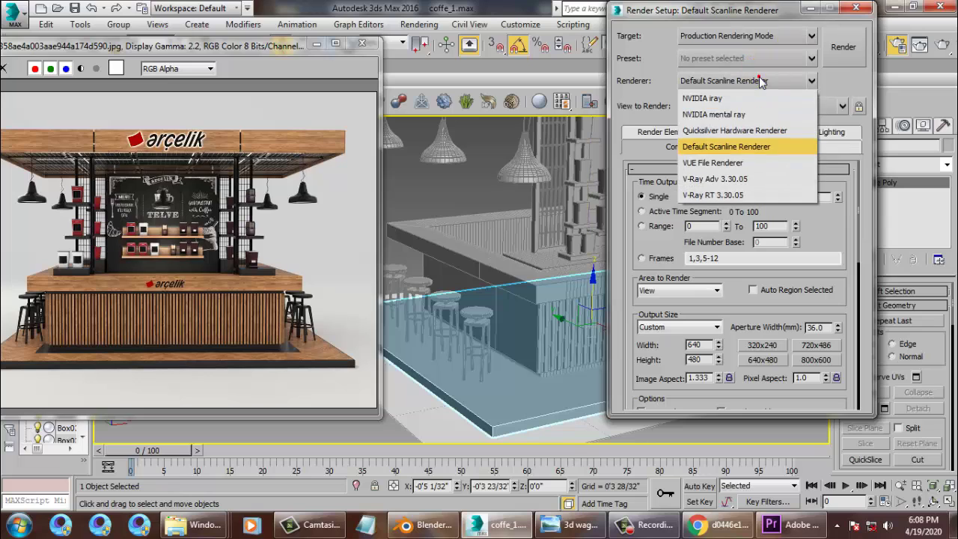
{"action": "left_click", "coordinate": [750, 178]}
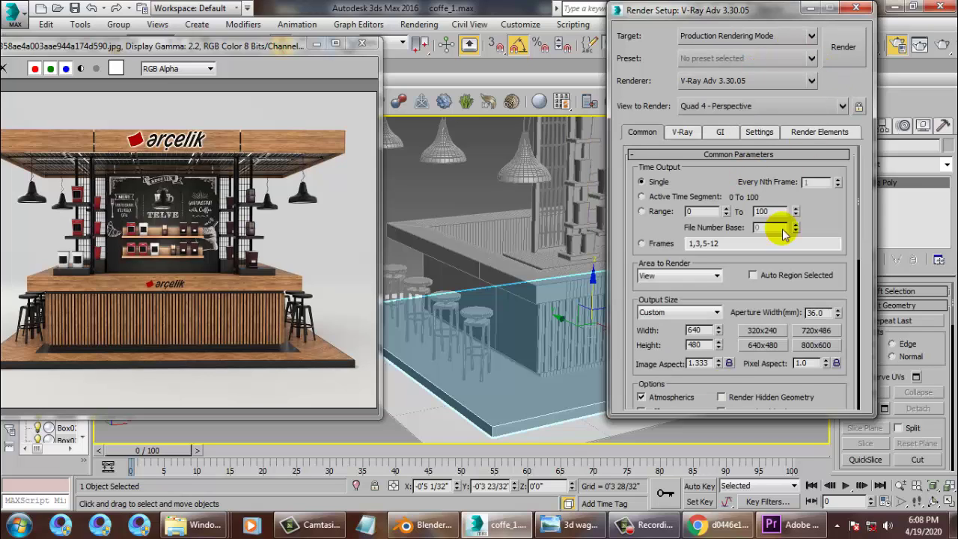
{"action": "left_click_drag", "start_coordinate": [743, 357], "coordinate": [740, 159]}
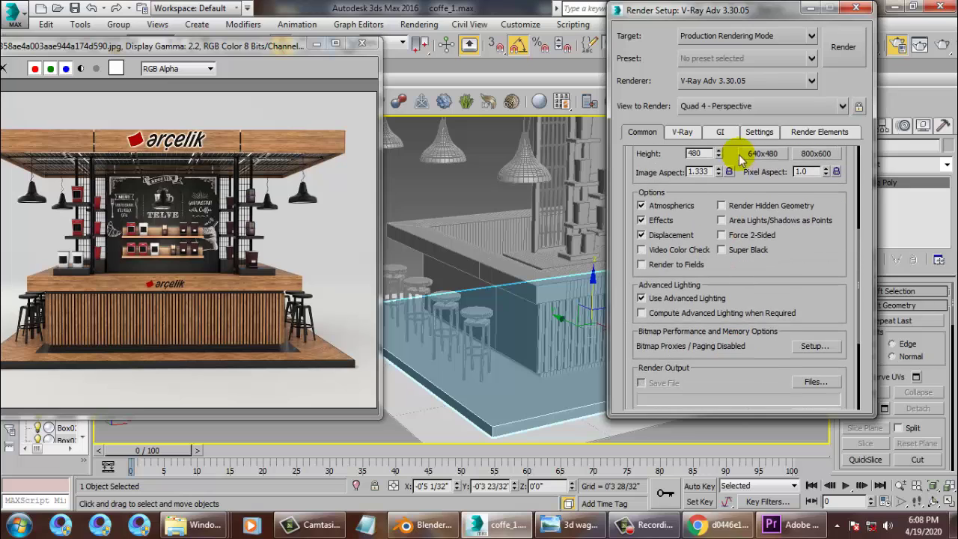
{"action": "left_click", "coordinate": [854, 8]}
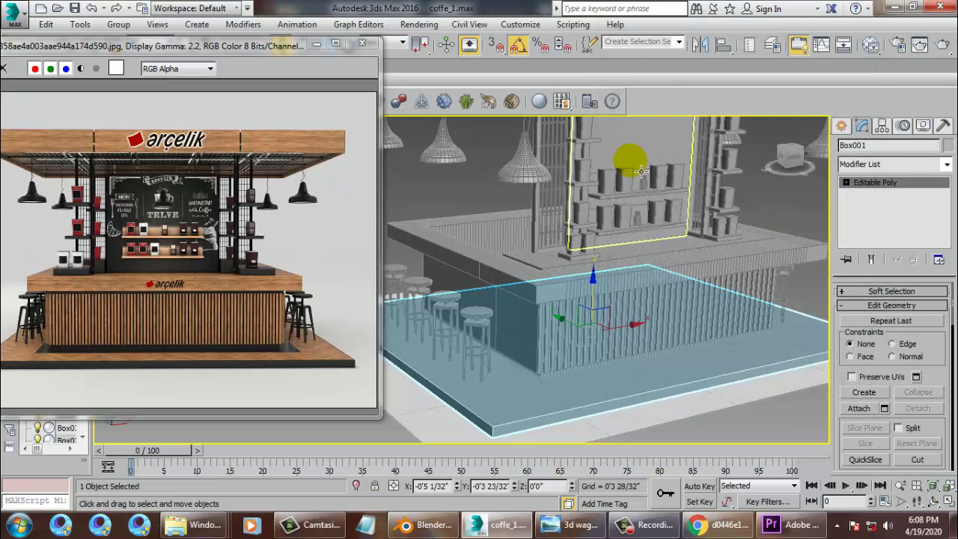
Create a new VRayMtl material in the Slate Material Editor and display its parameters
{"action": "key", "text": "m"}
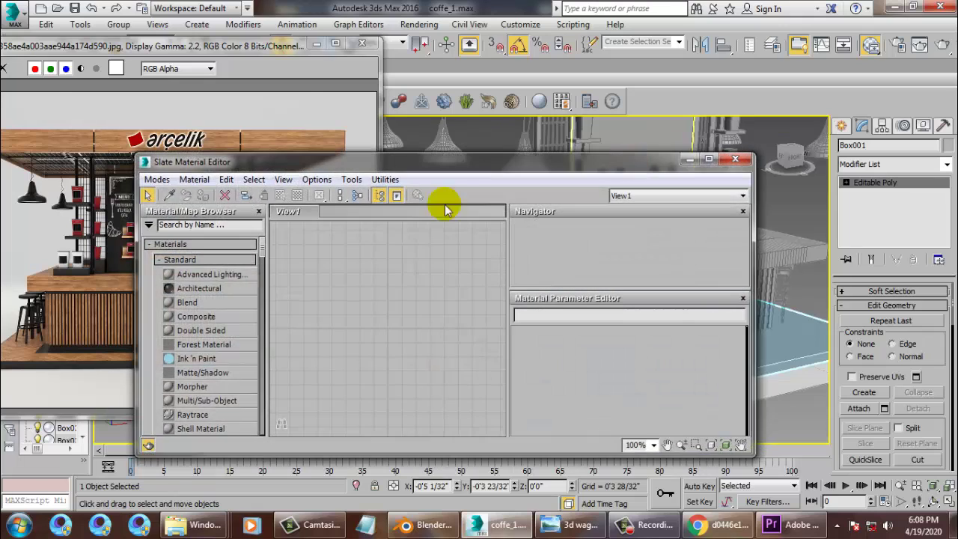
{"action": "left_click_drag", "start_coordinate": [466, 170], "coordinate": [564, 31]}
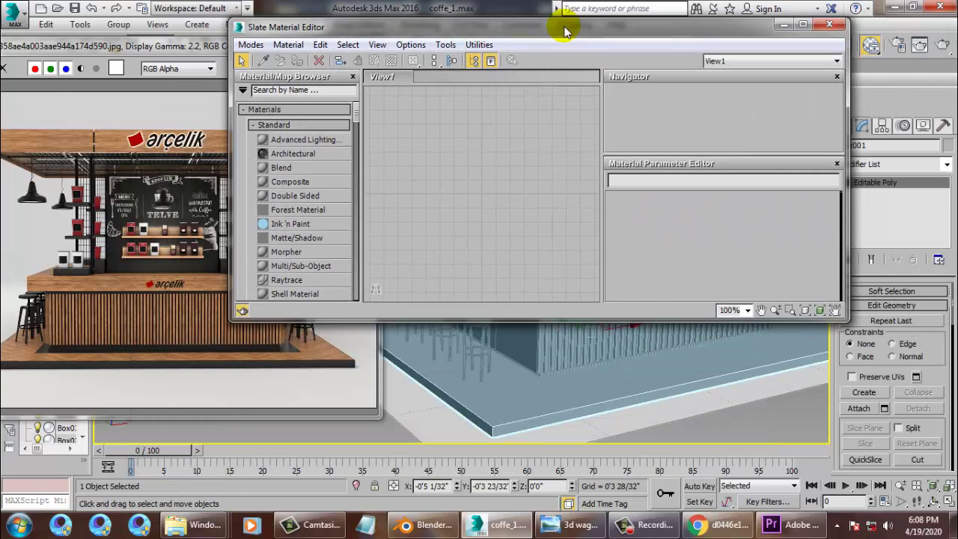
{"action": "left_click_drag", "start_coordinate": [843, 322], "coordinate": [874, 487]}
{"action": "left_click_drag", "start_coordinate": [351, 170], "coordinate": [364, 389]}
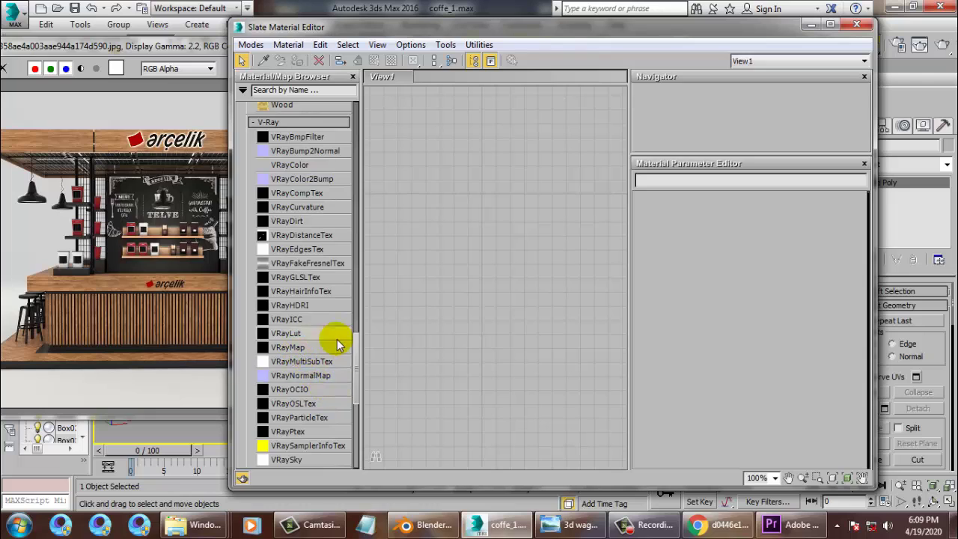
{"action": "mouse_move", "coordinate": [356, 342]}
{"action": "left_mouse_down"}
{"action": "mouse_move", "coordinate": [348, 410]}
{"action": "mouse_move", "coordinate": [347, 182]}
{"action": "left_mouse_up"}
{"action": "left_click", "coordinate": [282, 149]}
{"action": "left_click_drag", "start_coordinate": [521, 223], "coordinate": [494, 197]}
{"action": "double_click", "coordinate": [490, 199]}
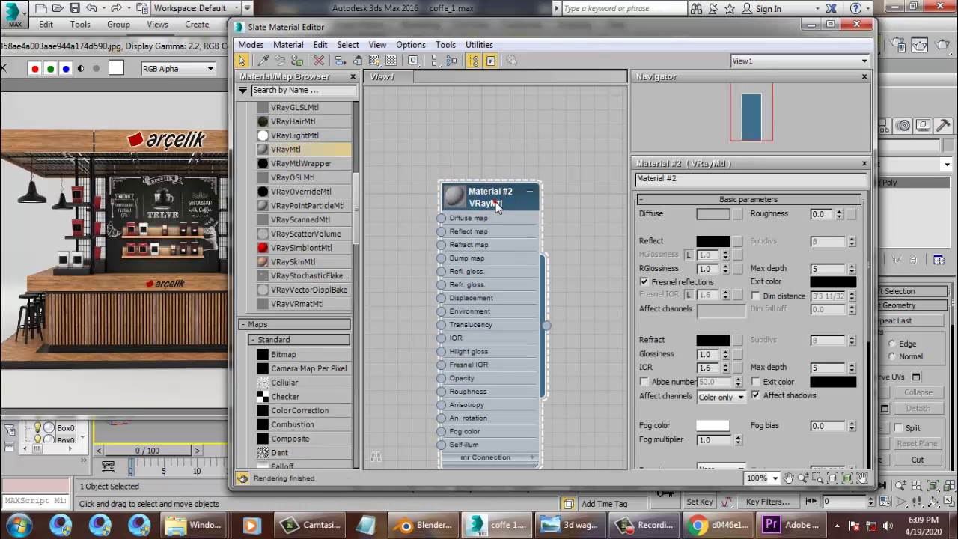
Add a Bitmap map to the material's Diffuse slot and browse to the interior texture folder on the Desktop
{"action": "left_click", "coordinate": [738, 214]}
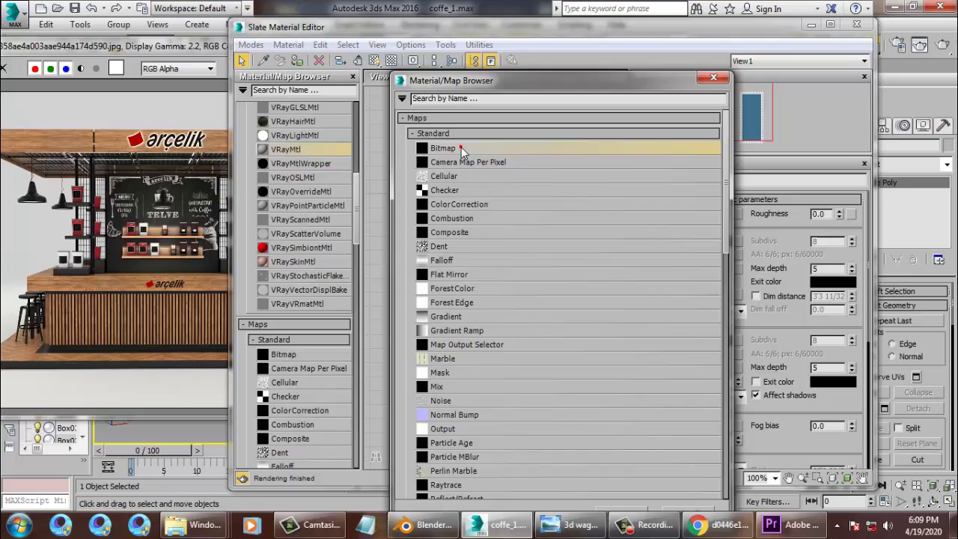
{"action": "double_click", "coordinate": [461, 147]}
{"action": "left_click", "coordinate": [135, 179]}
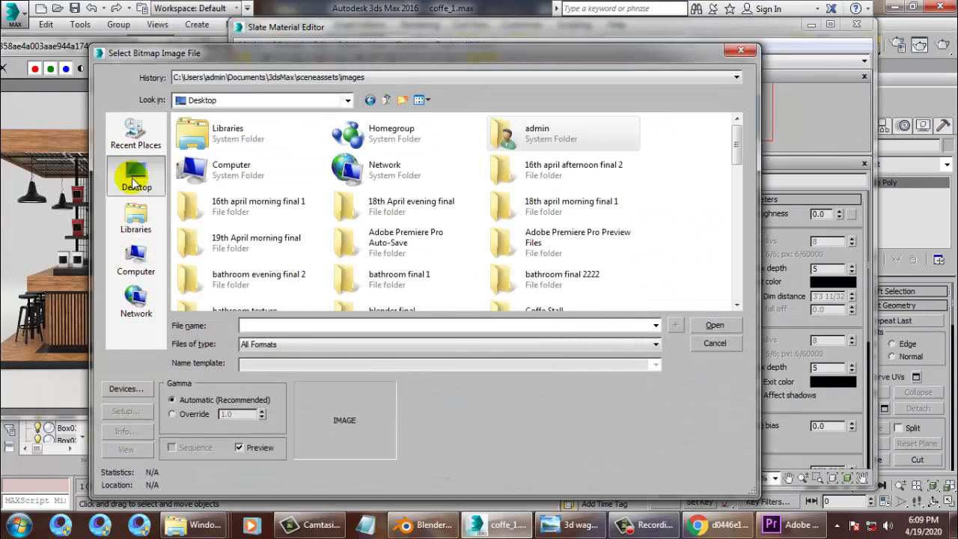
{"action": "left_click_drag", "start_coordinate": [738, 144], "coordinate": [731, 283]}
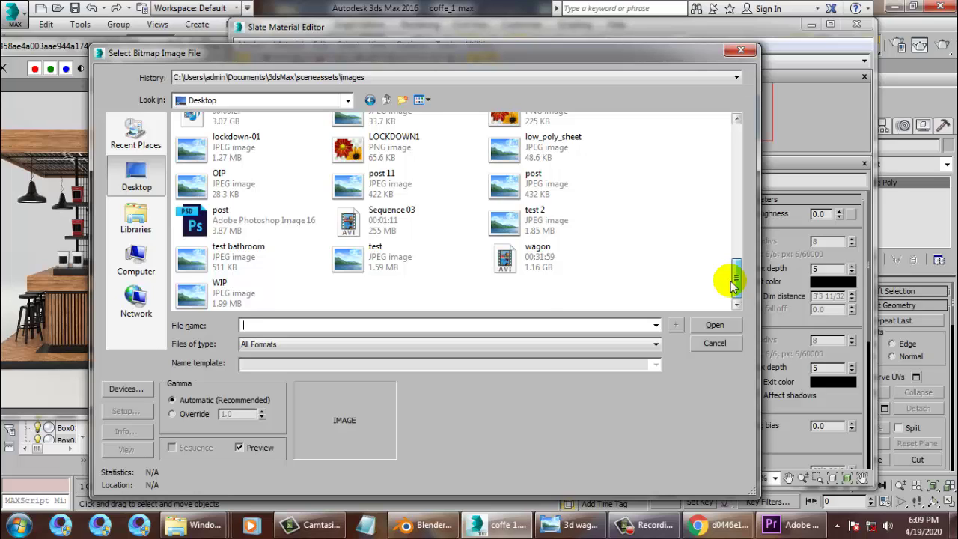
{"action": "left_click_drag", "start_coordinate": [733, 283], "coordinate": [741, 303]}
{"action": "left_click", "coordinate": [567, 149]}
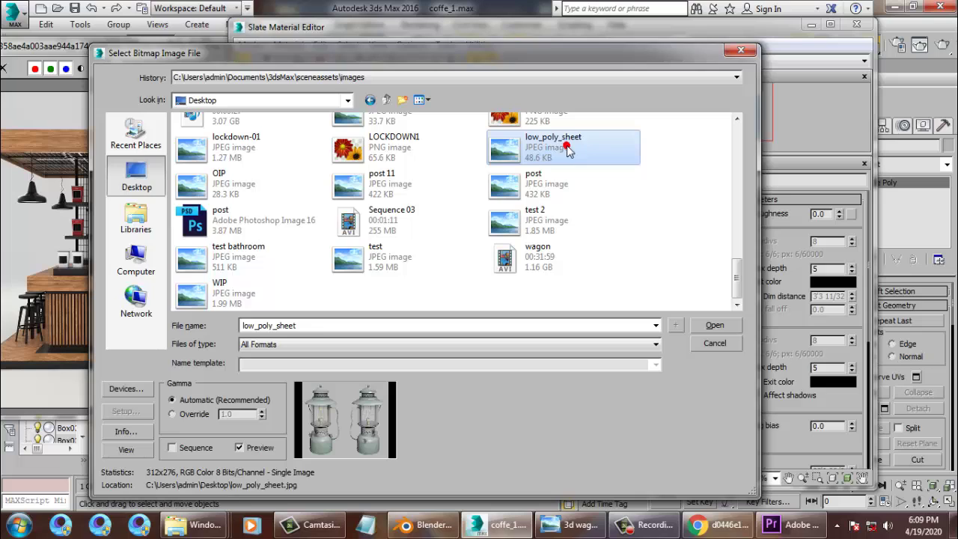
{"action": "key", "text": "w"}
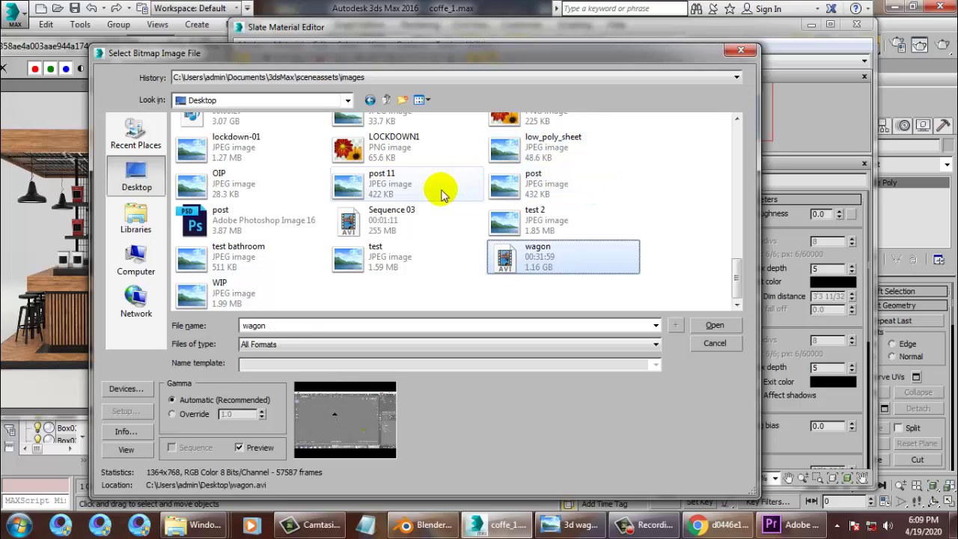
{"action": "scroll", "coordinate": [370, 236], "scroll_direction": "up", "scroll_amount": 4}
{"action": "left_click", "coordinate": [410, 202]}
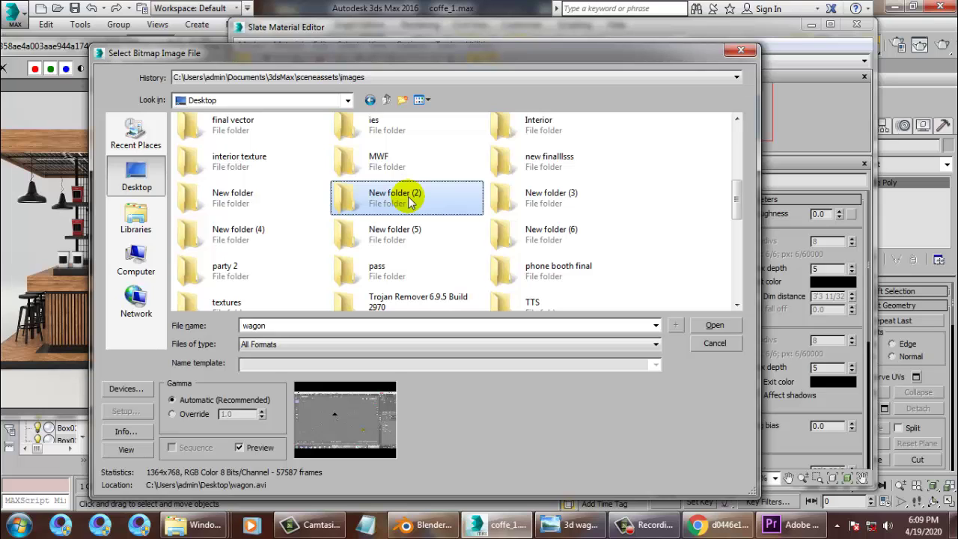
{"action": "key", "text": "i"}
{"action": "key", "text": "i"}
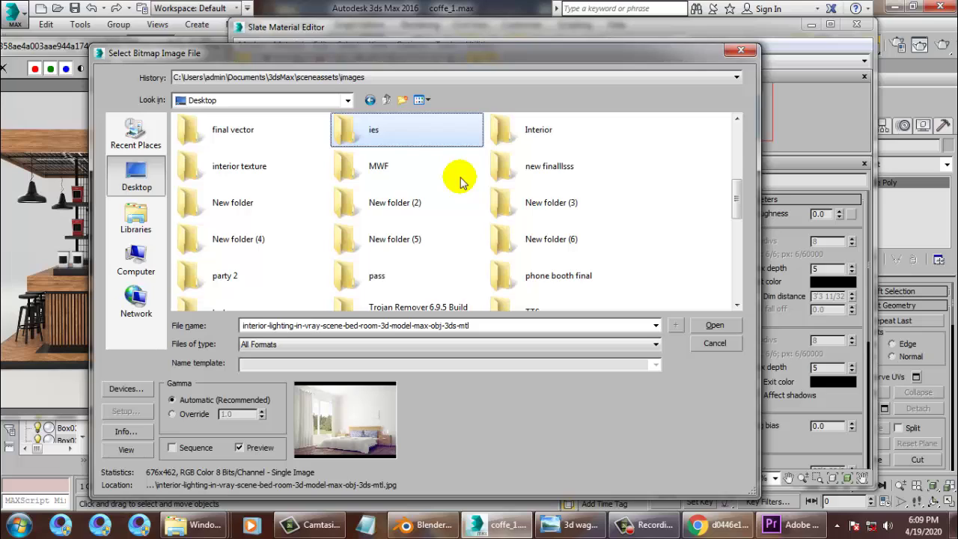
{"action": "double_click", "coordinate": [240, 169]}
Preview the textures in the folder and load the woodddd image as the diffuse bitmap
{"action": "left_click", "coordinate": [229, 170]}
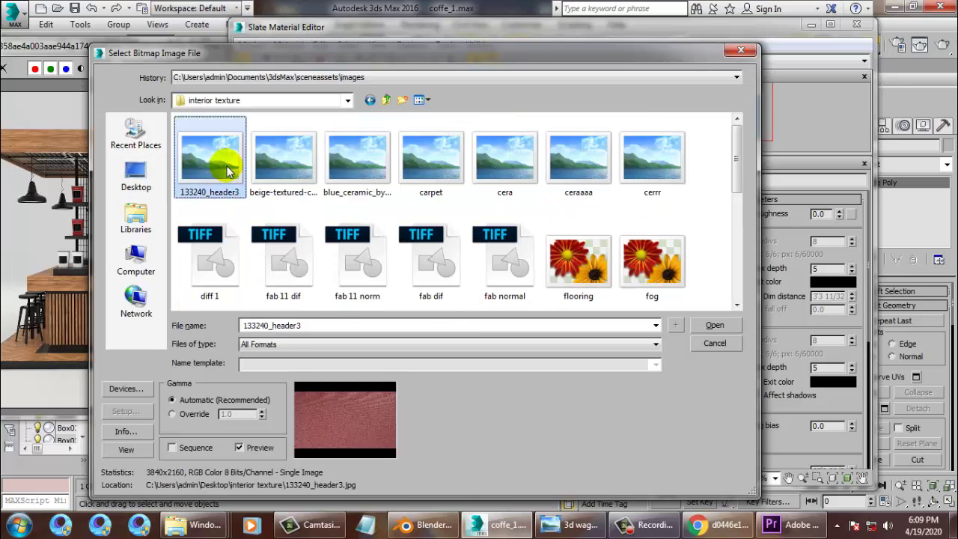
{"action": "key", "text": "Right"}
{"action": "key", "text": "Right"}
{"action": "key", "text": "Right"}
{"action": "key", "text": "Right"}
{"action": "key", "text": "Right"}
{"action": "key", "text": "Right"}
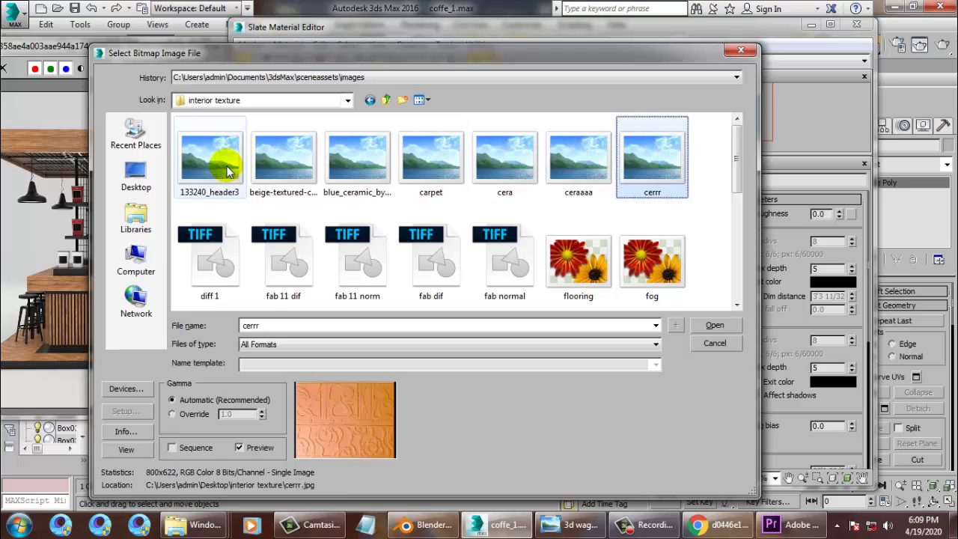
{"action": "key", "text": "Down"}
{"action": "key", "text": "Left"}
{"action": "key", "text": "Left"}
{"action": "key", "text": "Left"}
{"action": "key", "text": "Left"}
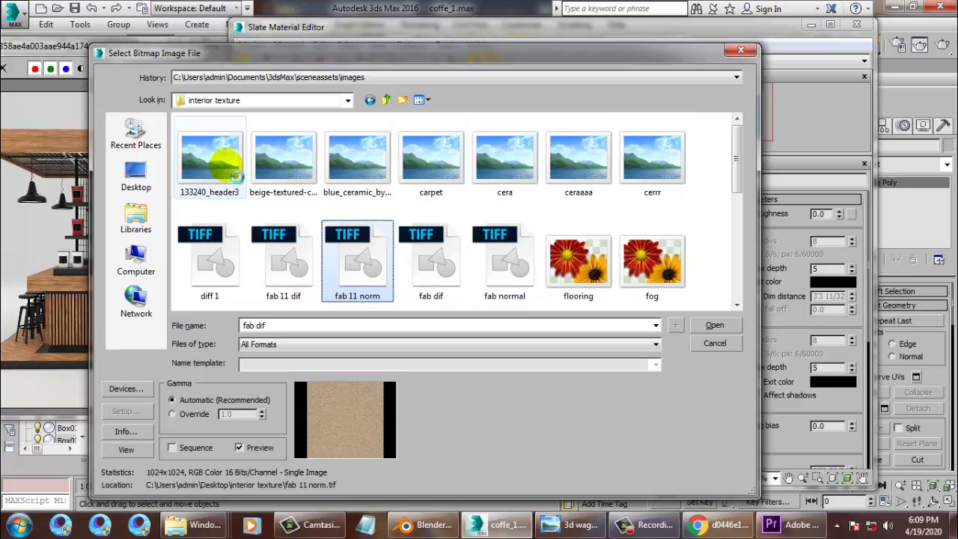
{"action": "key", "text": "Left"}
{"action": "key", "text": "Left"}
{"action": "key", "text": "Down"}
{"action": "key", "text": "Right"}
{"action": "key", "text": "Right"}
{"action": "key", "text": "Right"}
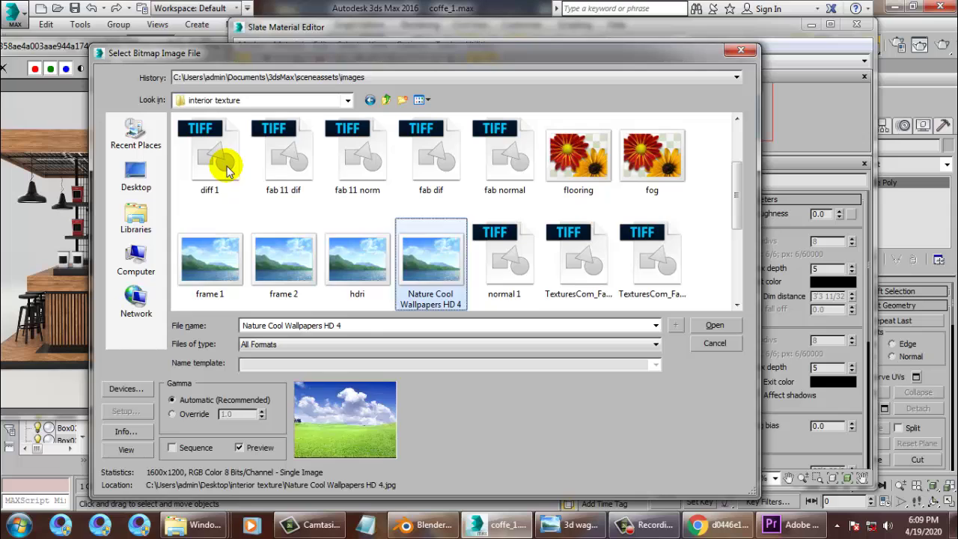
{"action": "key", "text": "Right"}
{"action": "key", "text": "Right"}
{"action": "key", "text": "Right"}
{"action": "key", "text": "Down"}
{"action": "key", "text": "Left"}
{"action": "key", "text": "Left"}
{"action": "key", "text": "Left"}
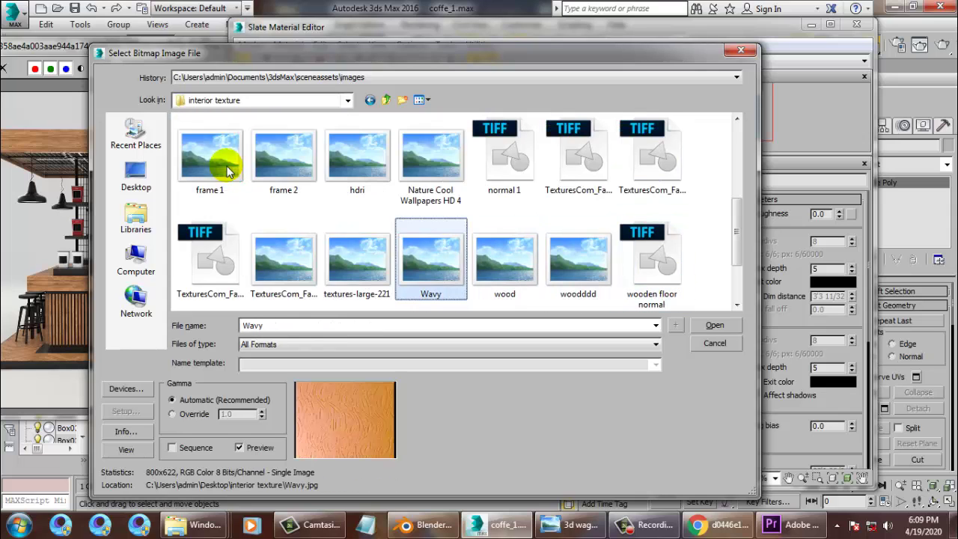
{"action": "key", "text": "Right"}
{"action": "key", "text": "Right"}
{"action": "key", "text": "Left"}
{"action": "left_click", "coordinate": [587, 290]}
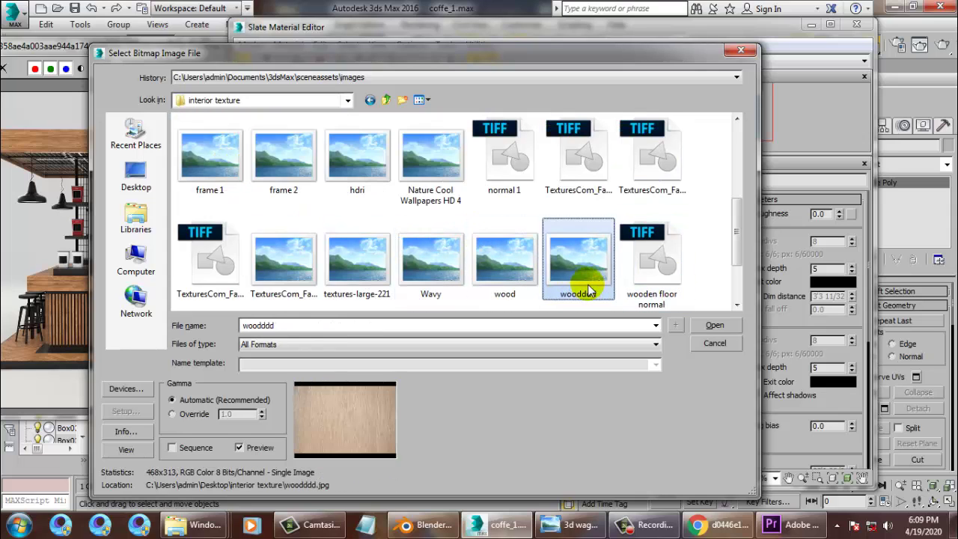
{"action": "double_click", "coordinate": [574, 262]}
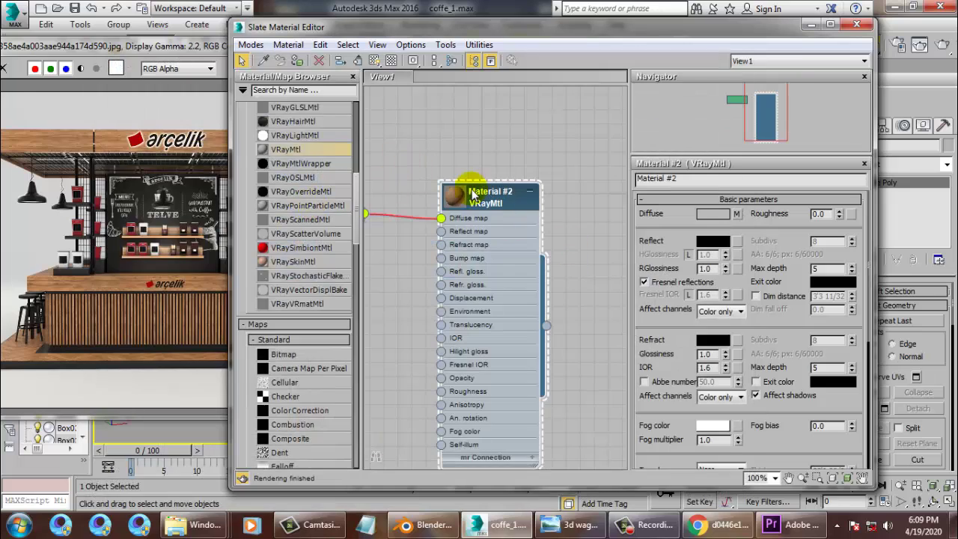
Assign the wood material to the selected floor platform and show its texture shaded in the viewport
{"action": "left_click_drag", "start_coordinate": [382, 32], "coordinate": [503, 137]}
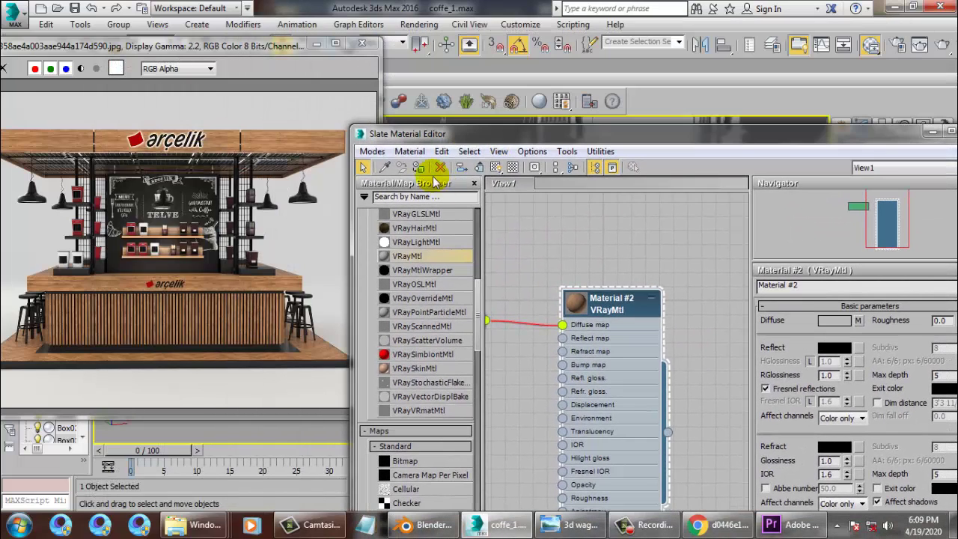
{"action": "left_click", "coordinate": [494, 167]}
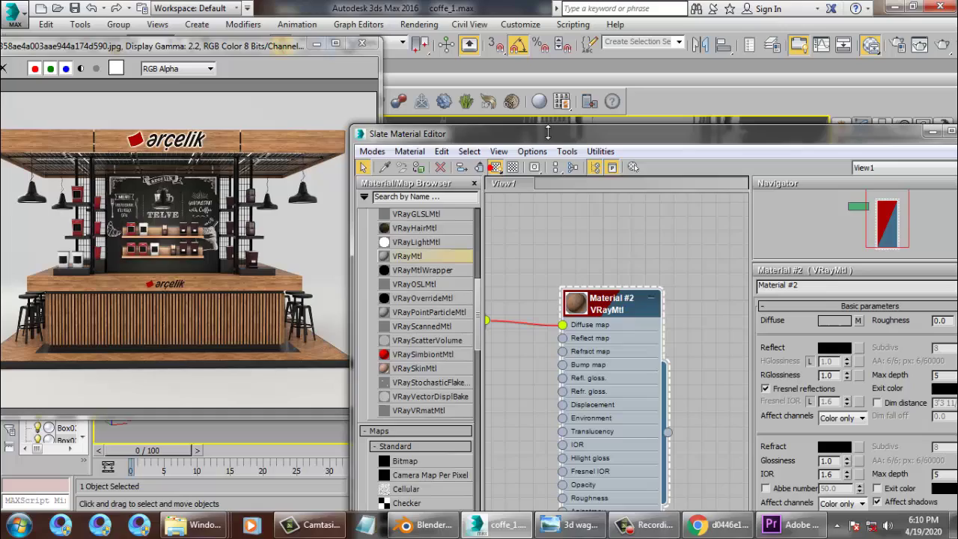
{"action": "left_click_drag", "start_coordinate": [546, 144], "coordinate": [17, 231]}
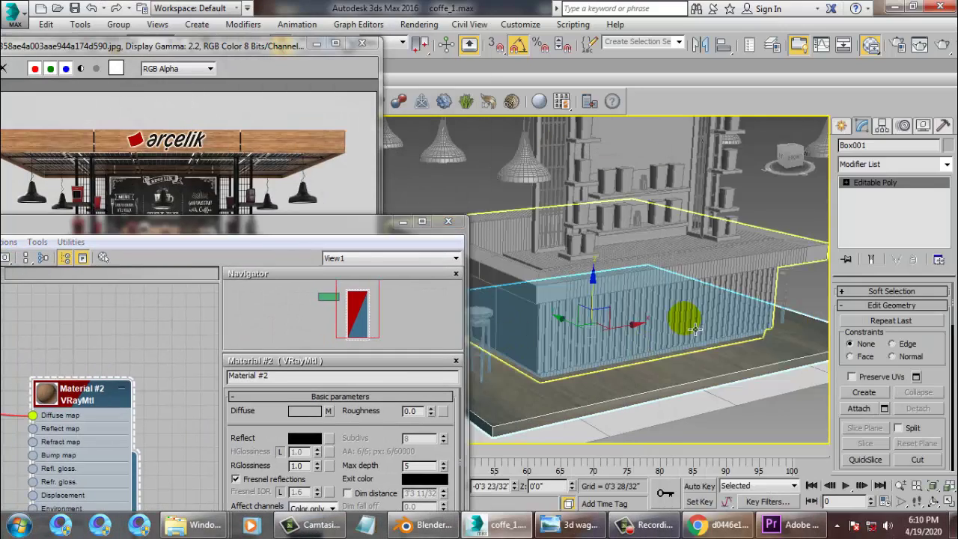
Apply a UVW Map modifier to the floor platform with Box mapping and a height of about 0'6 8/32"
{"action": "scroll", "coordinate": [682, 323], "scroll_direction": "up", "scroll_amount": 3}
{"action": "middle_click_drag", "start_coordinate": [744, 298], "coordinate": [930, 294], "text": "alt"}
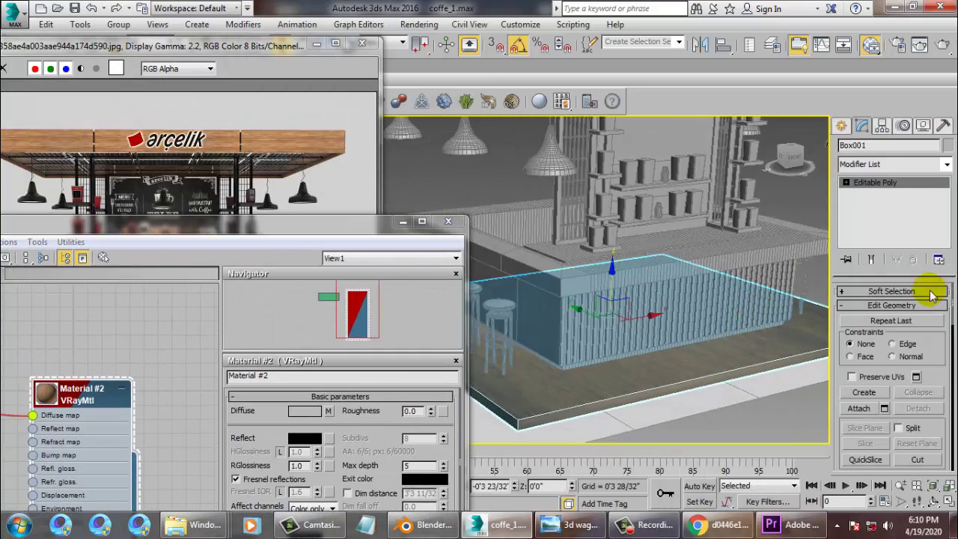
{"action": "left_click", "coordinate": [946, 165]}
{"action": "scroll", "coordinate": [905, 263], "scroll_direction": "down", "scroll_amount": 10}
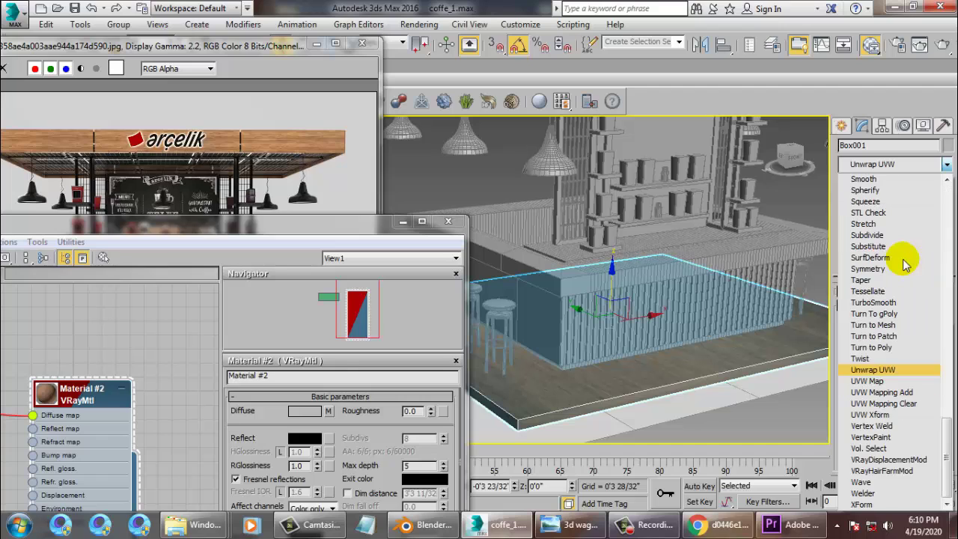
{"action": "left_click", "coordinate": [902, 381]}
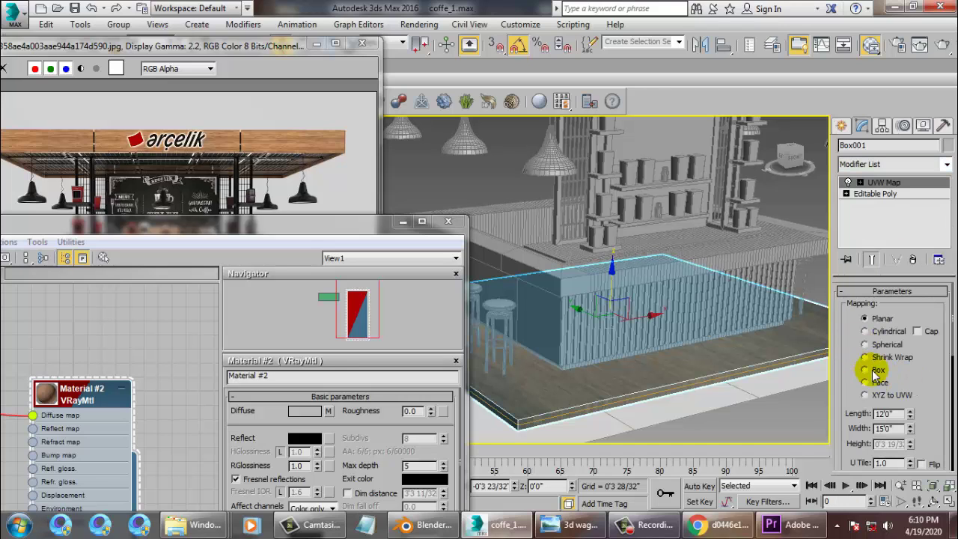
{"action": "left_click", "coordinate": [868, 370]}
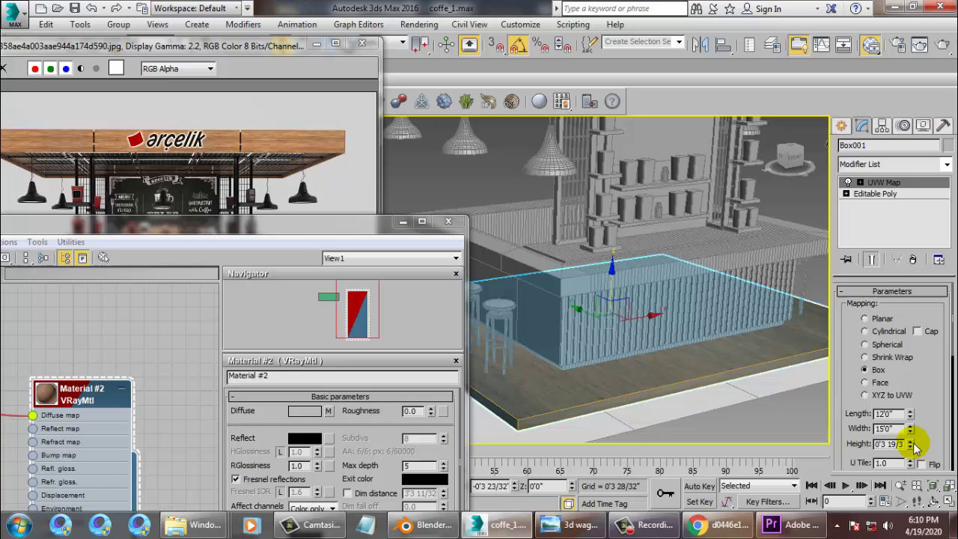
{"action": "left_click_drag", "start_coordinate": [913, 444], "coordinate": [918, 401]}
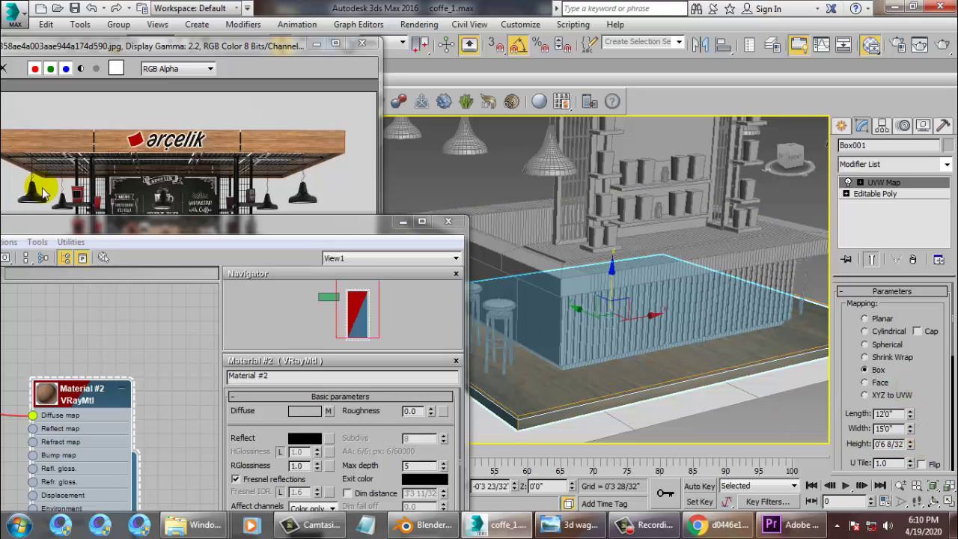
Move the material editor away from the counter and adjust the height of the floor platform's UVW mapping
{"action": "left_click_drag", "start_coordinate": [129, 233], "coordinate": [178, 152]}
{"action": "left_click", "coordinate": [620, 357]}
{"action": "left_click", "coordinate": [634, 323]}
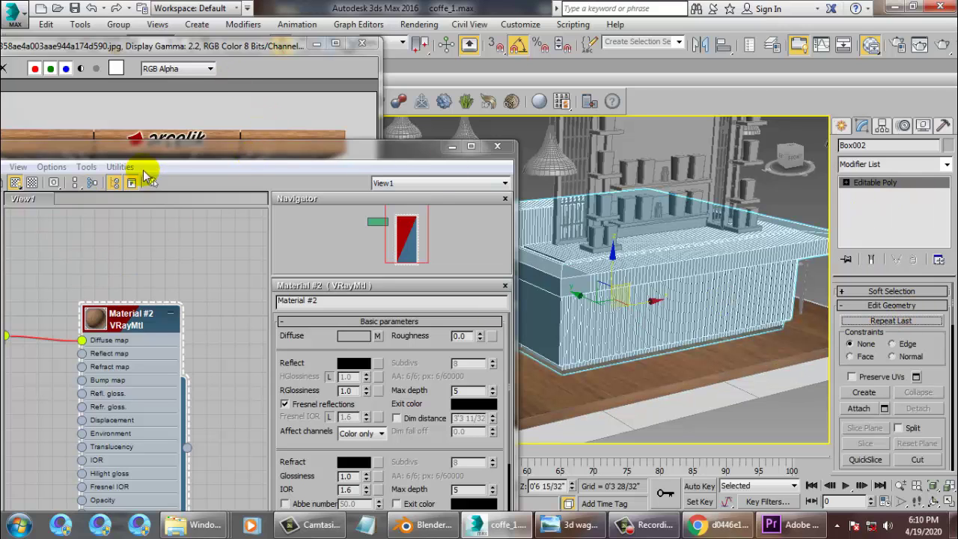
{"action": "left_click", "coordinate": [139, 165]}
{"action": "left_click_drag", "start_coordinate": [116, 152], "coordinate": [289, 163]}
{"action": "key", "text": "ctrl+z"}
{"action": "left_click", "coordinate": [773, 283]}
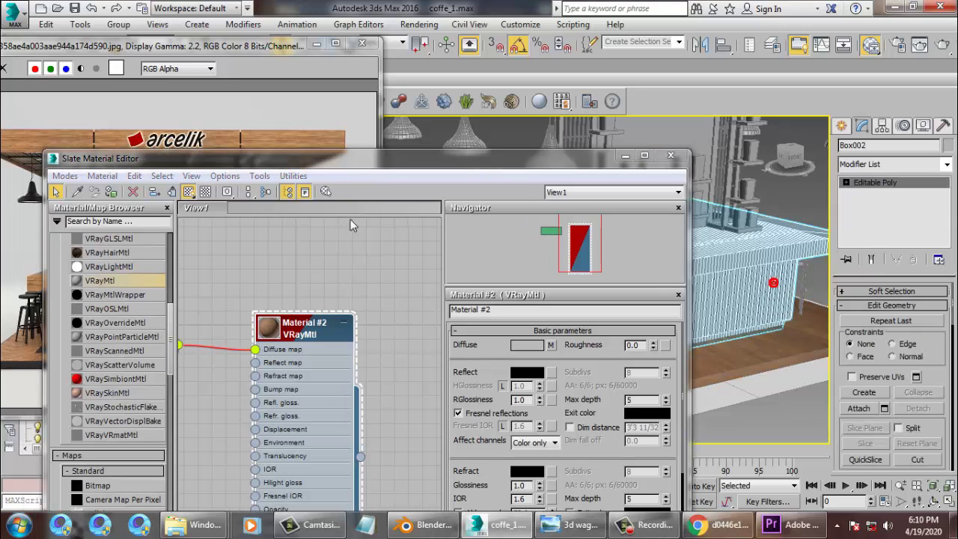
{"action": "left_click", "coordinate": [749, 358]}
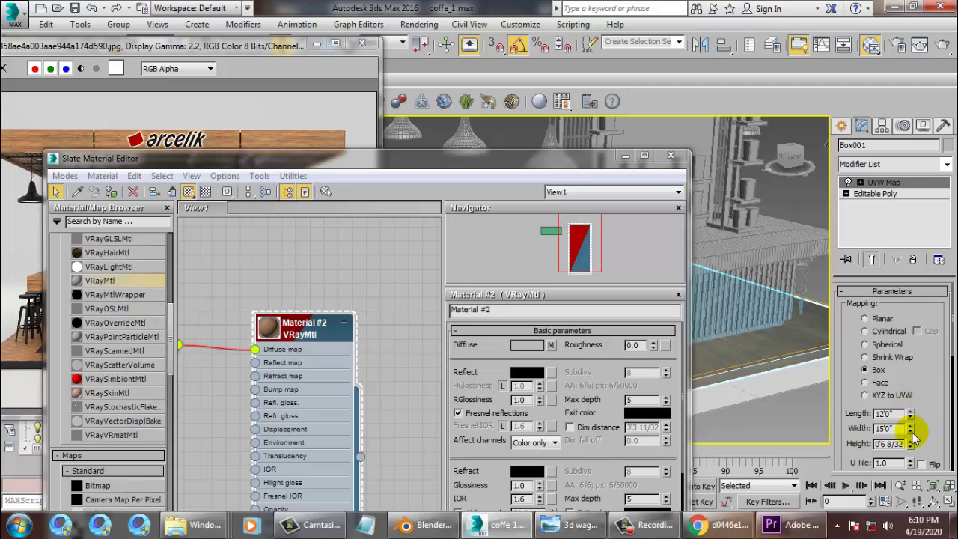
{"action": "left_click_drag", "start_coordinate": [913, 449], "coordinate": [916, 395]}
Assign the existing wood material to the stall's counter and minimize the material editor
{"action": "left_click", "coordinate": [741, 246]}
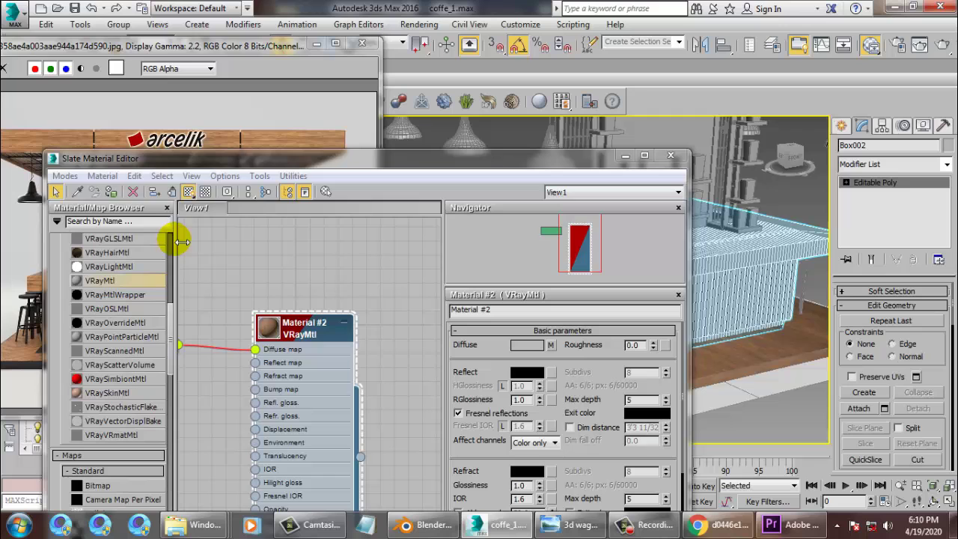
{"action": "left_click", "coordinate": [94, 192]}
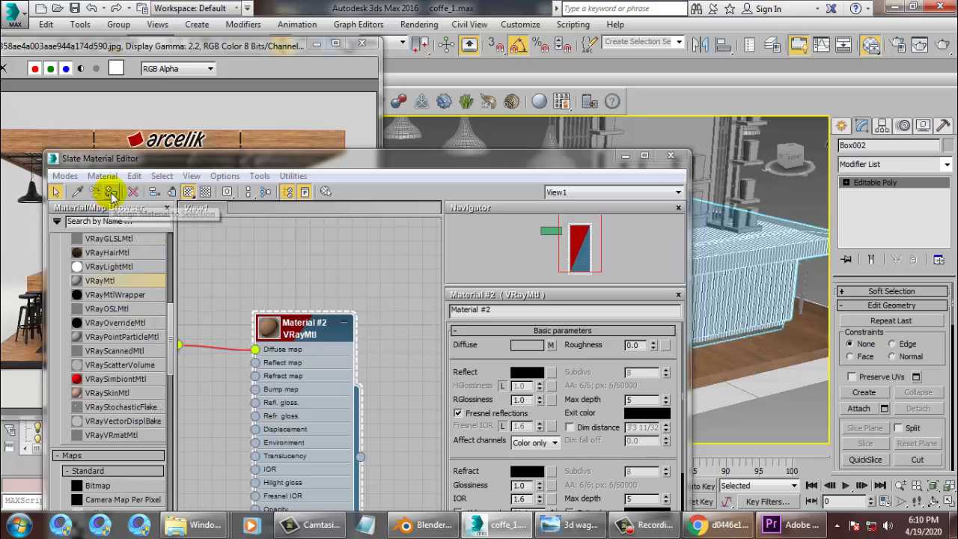
{"action": "left_click", "coordinate": [623, 155]}
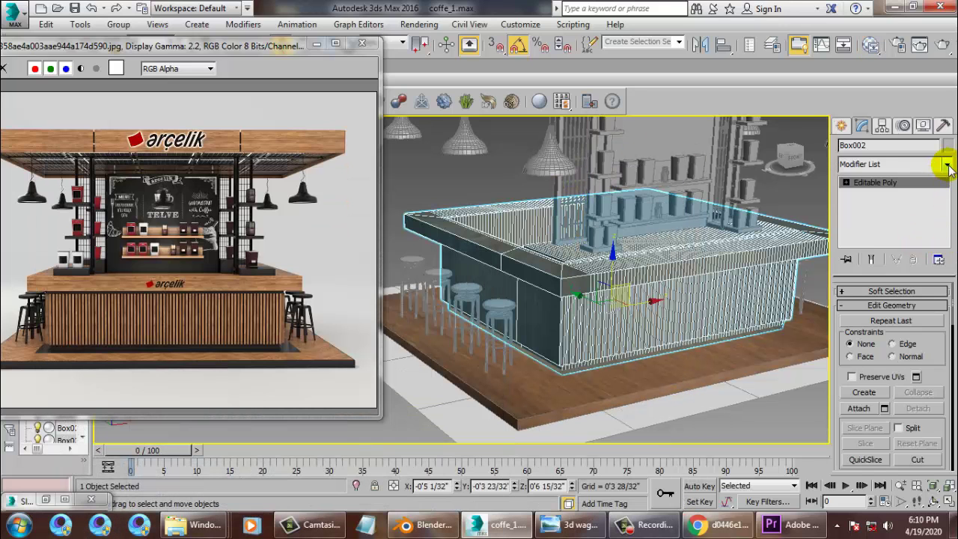
Apply a UVW Map modifier to the counter with Box mapping
{"action": "left_click", "coordinate": [947, 165]}
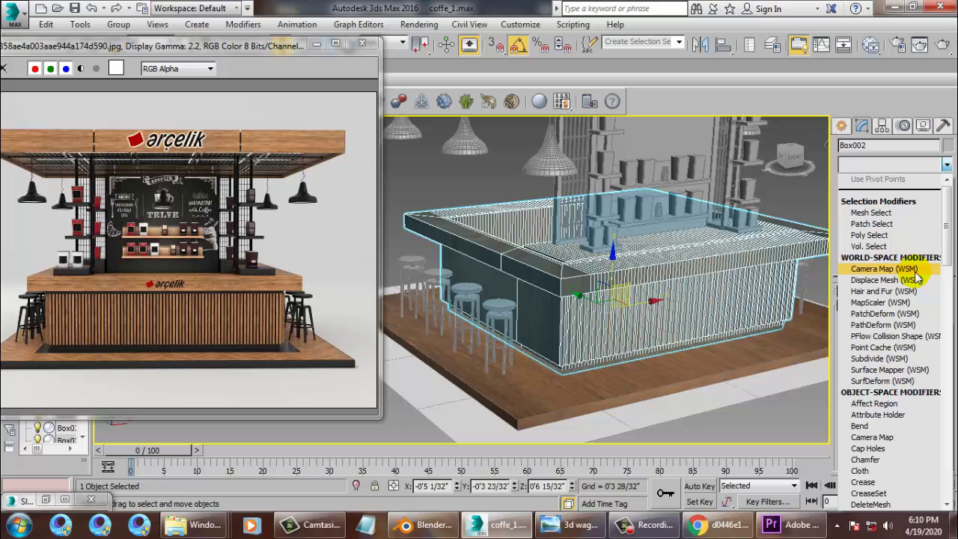
{"action": "key", "text": "u"}
{"action": "left_click", "coordinate": [903, 381]}
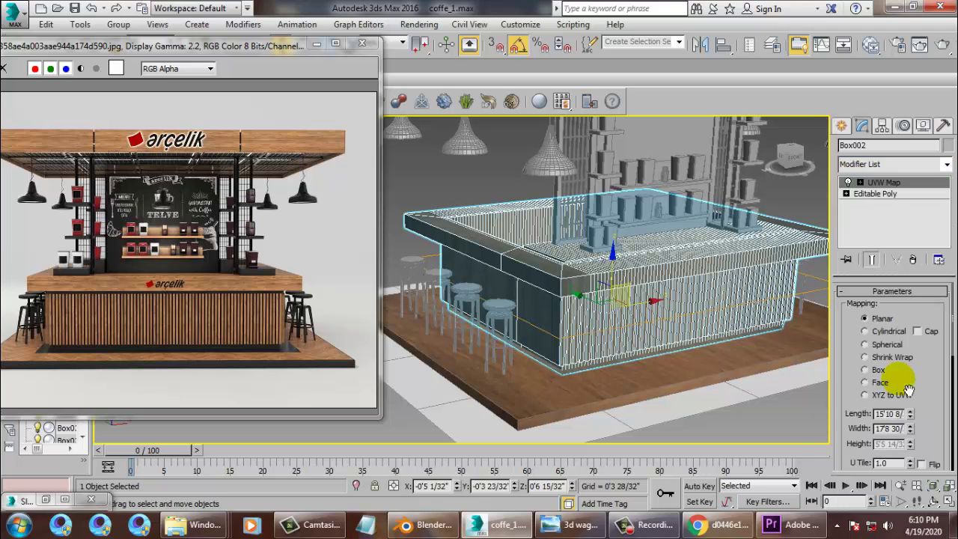
{"action": "left_click", "coordinate": [865, 369]}
Convert the counter to an Editable Poly
{"action": "middle_click_drag", "start_coordinate": [682, 295], "coordinate": [684, 220], "text": "alt"}
{"action": "scroll", "coordinate": [653, 323], "scroll_direction": "up", "scroll_amount": 5}
{"action": "key", "text": "alt+w"}
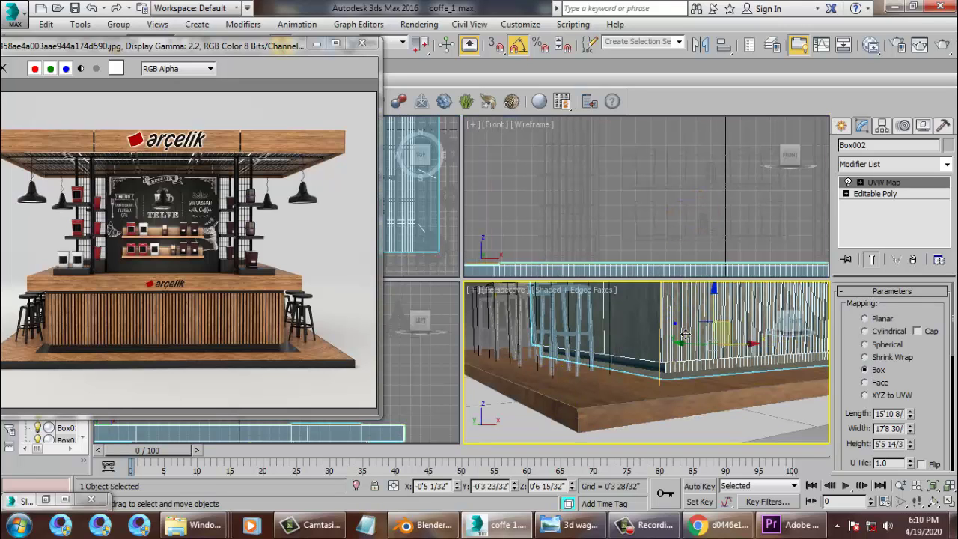
{"action": "middle_click_drag", "start_coordinate": [685, 334], "coordinate": [664, 324], "text": "alt"}
{"action": "right_click", "coordinate": [650, 308]}
{"action": "mouse_move", "coordinate": [718, 452]}
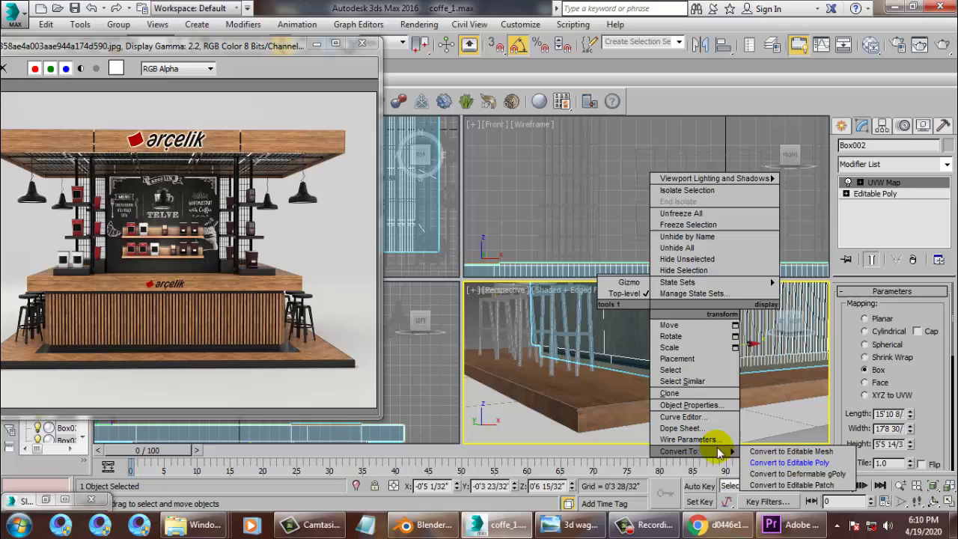
{"action": "left_click", "coordinate": [789, 462]}
Select the polygons of the narrow base strip along the counter's bottom, using a selection window in the Front view
{"action": "left_click", "coordinate": [846, 182]}
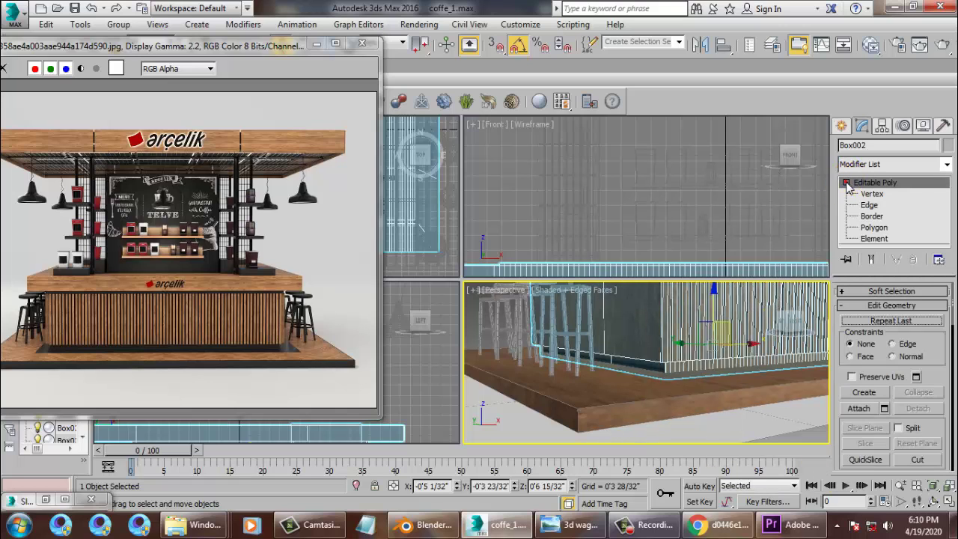
{"action": "left_click", "coordinate": [872, 227]}
{"action": "middle_click", "coordinate": [686, 274]}
{"action": "key", "text": "alt+w"}
{"action": "middle_click_drag", "start_coordinate": [686, 277], "coordinate": [676, 214]}
{"action": "key", "text": "alt+w"}
{"action": "scroll", "coordinate": [666, 275], "scroll_direction": "down", "scroll_amount": 5}
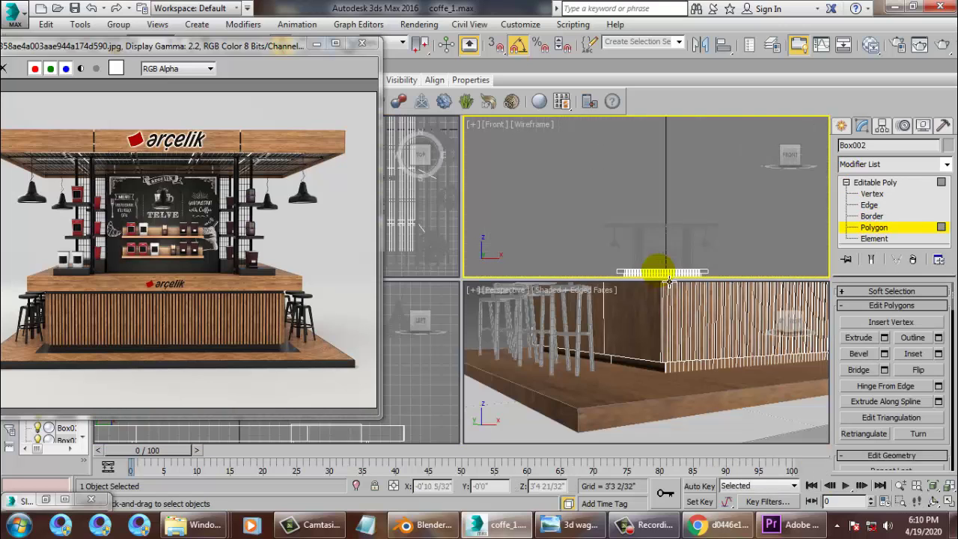
{"action": "middle_click_drag", "start_coordinate": [667, 274], "coordinate": [629, 155]}
{"action": "key", "text": "alt+w"}
{"action": "scroll", "coordinate": [605, 323], "scroll_direction": "up", "scroll_amount": 6}
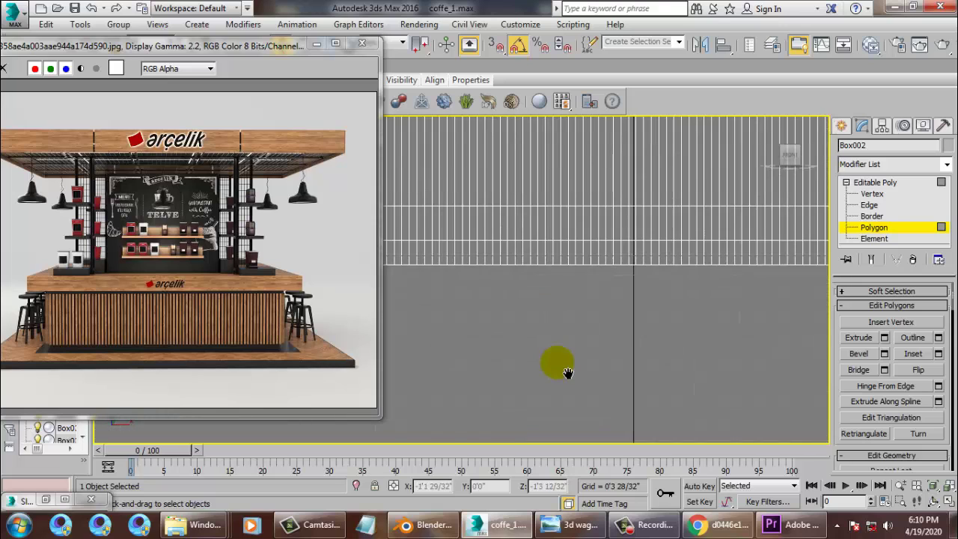
{"action": "scroll", "coordinate": [550, 361], "scroll_direction": "down", "scroll_amount": 3}
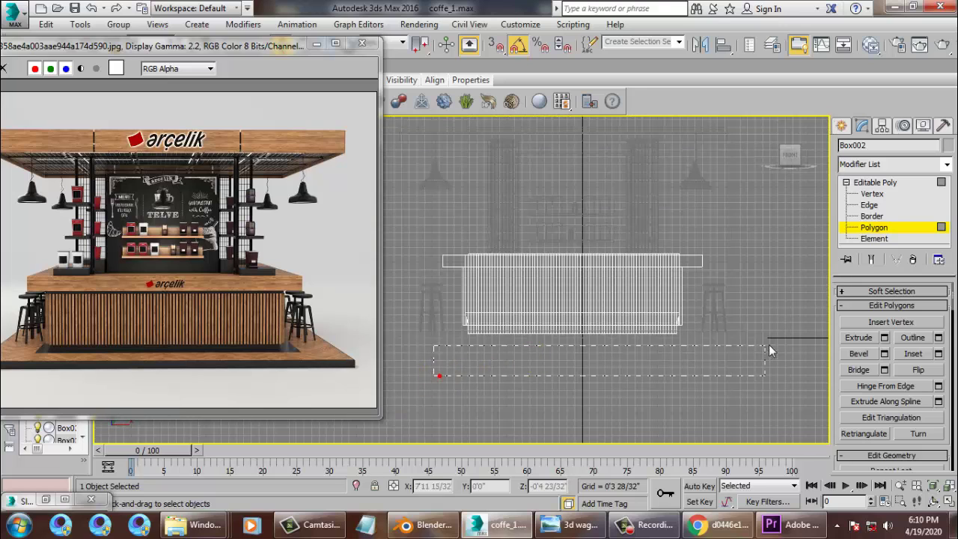
{"action": "left_click_drag", "start_coordinate": [781, 330], "coordinate": [775, 331]}
{"action": "middle_click_drag", "start_coordinate": [626, 333], "coordinate": [667, 324]}
{"action": "key", "text": "alt+w"}
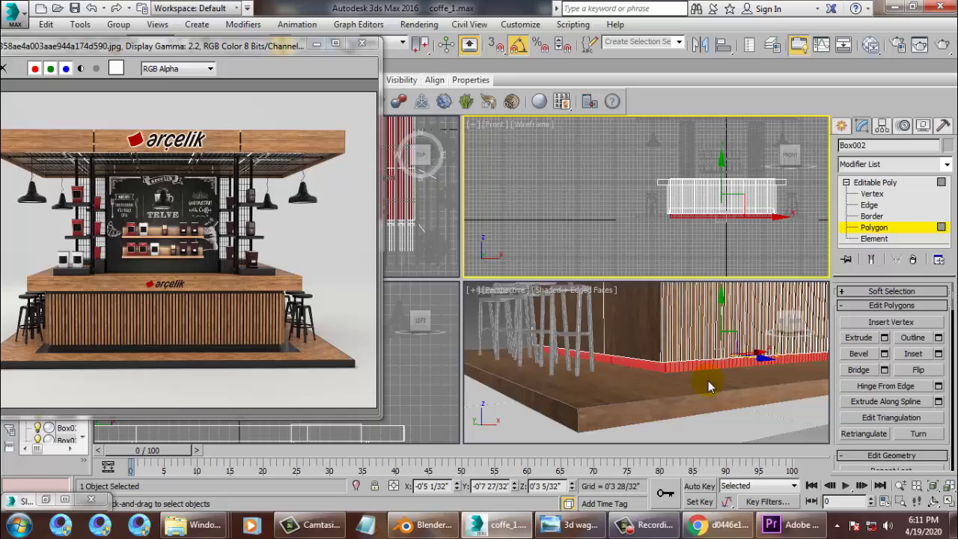
{"action": "middle_click_drag", "start_coordinate": [708, 384], "coordinate": [664, 378]}
{"action": "key", "text": "alt+w"}
{"action": "middle_click_drag", "start_coordinate": [598, 317], "coordinate": [428, 265], "text": "alt"}
{"action": "scroll", "coordinate": [428, 265], "scroll_direction": "down", "scroll_amount": 3}
{"action": "mouse_move", "coordinate": [573, 299]}
{"action": "middle_mouse_down"}
{"action": "mouse_move", "coordinate": [667, 307]}
{"action": "mouse_move", "coordinate": [562, 314]}
{"action": "mouse_move", "coordinate": [629, 298]}
{"action": "mouse_move", "coordinate": [563, 303]}
{"action": "middle_mouse_up"}
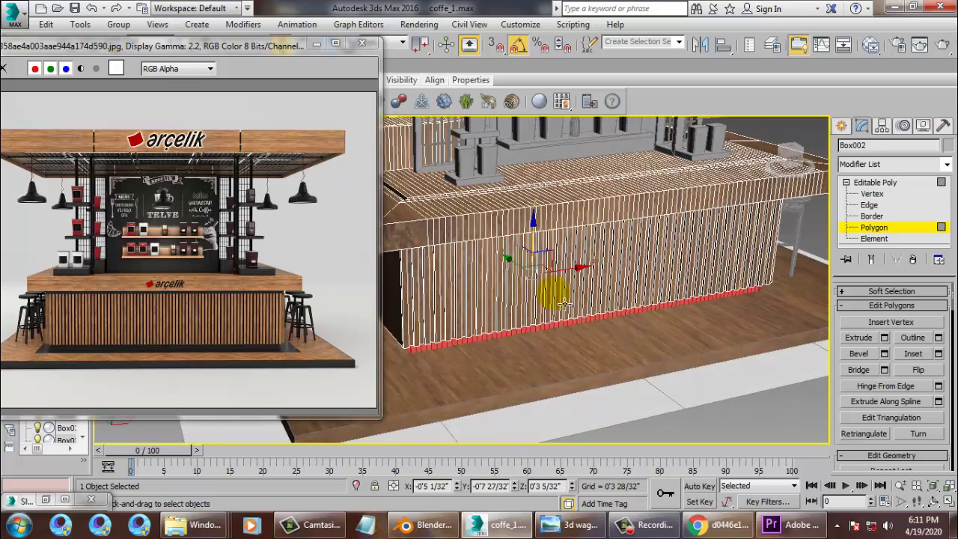
Create a new VRayMtl material with a black diffuse color for the counter's selected base strip
{"action": "key", "text": "m"}
{"action": "middle_click_drag", "start_coordinate": [379, 429], "coordinate": [367, 196]}
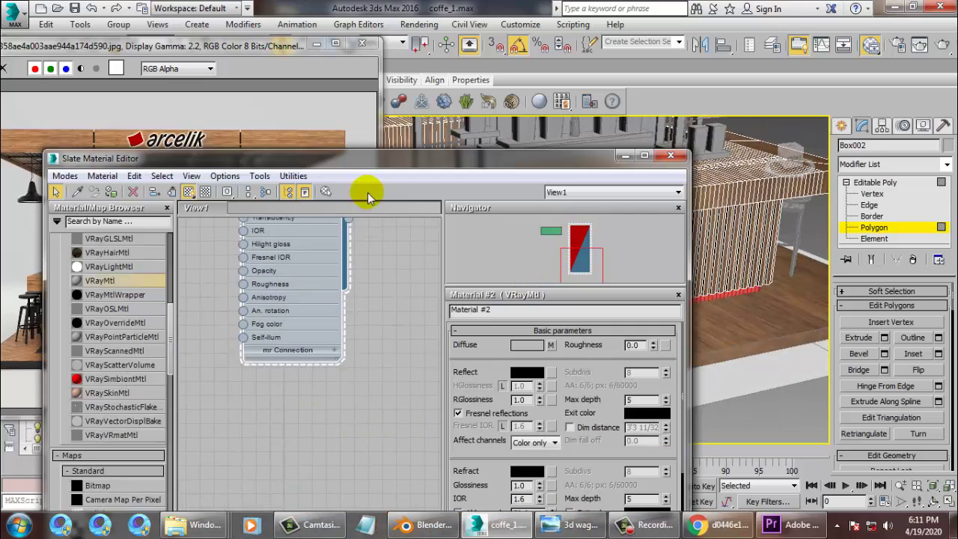
{"action": "middle_click_drag", "start_coordinate": [350, 349], "coordinate": [328, 269]}
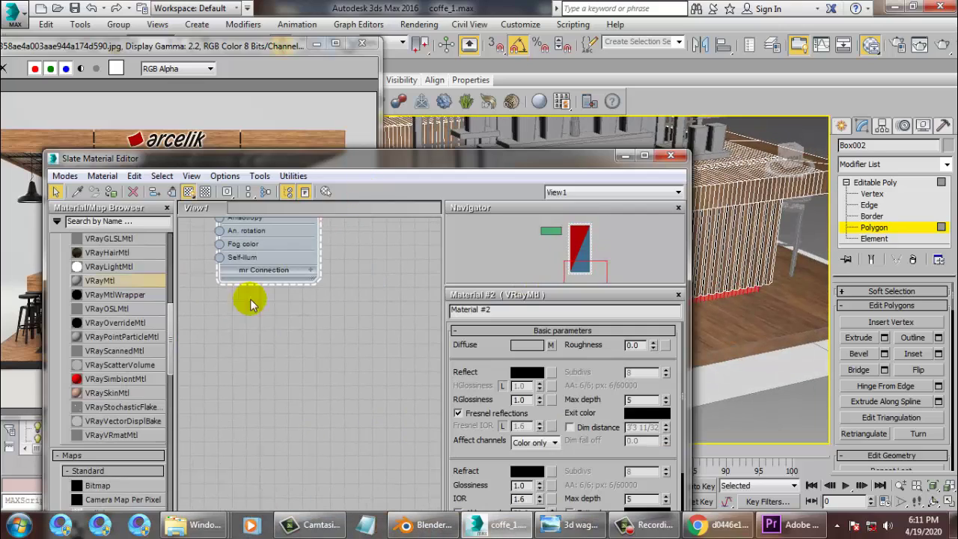
{"action": "left_click_drag", "start_coordinate": [282, 340], "coordinate": [282, 333]}
{"action": "double_click", "coordinate": [282, 331]}
{"action": "left_click", "coordinate": [526, 345]}
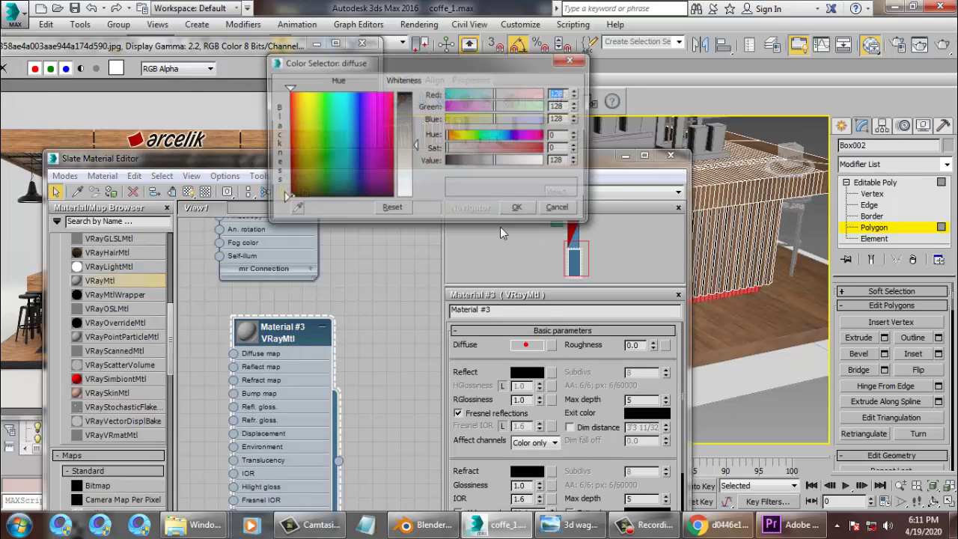
{"action": "left_click_drag", "start_coordinate": [413, 144], "coordinate": [413, 89]}
{"action": "left_click", "coordinate": [519, 211]}
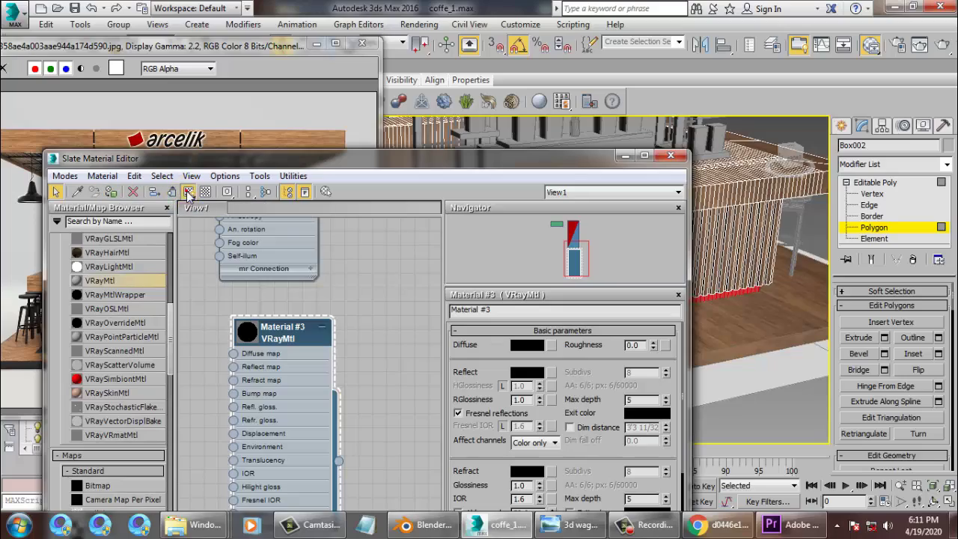
{"action": "left_click", "coordinate": [623, 156]}
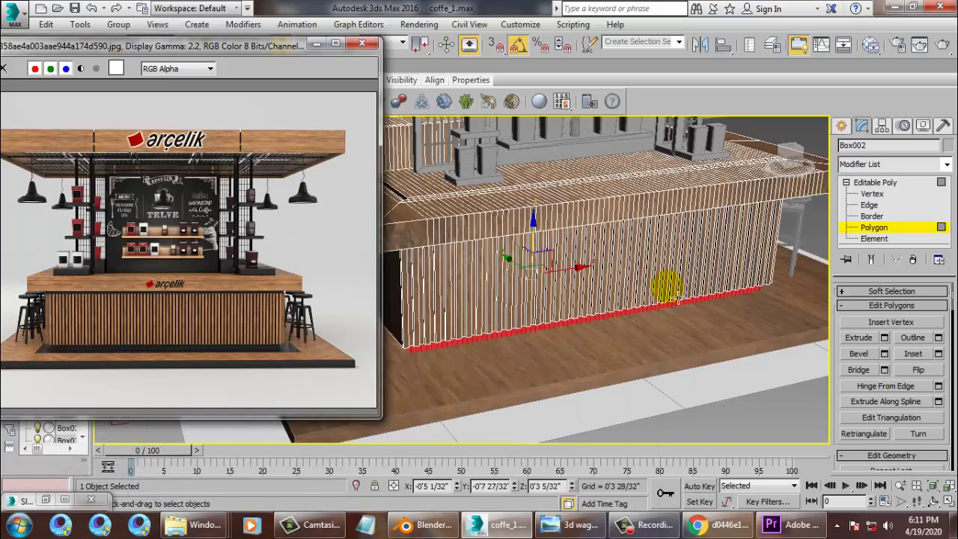
Select all the recessed groove polygons between the vertical slats across the counter's front face, deselecting any slat picked by mistake
{"action": "mouse_move", "coordinate": [666, 287]}
{"action": "middle_mouse_down", "text": "alt"}
{"action": "mouse_move", "coordinate": [624, 237]}
{"action": "mouse_move", "coordinate": [665, 297]}
{"action": "middle_mouse_up", "text": "alt"}
{"action": "scroll", "coordinate": [627, 282], "scroll_direction": "up", "scroll_amount": 8}
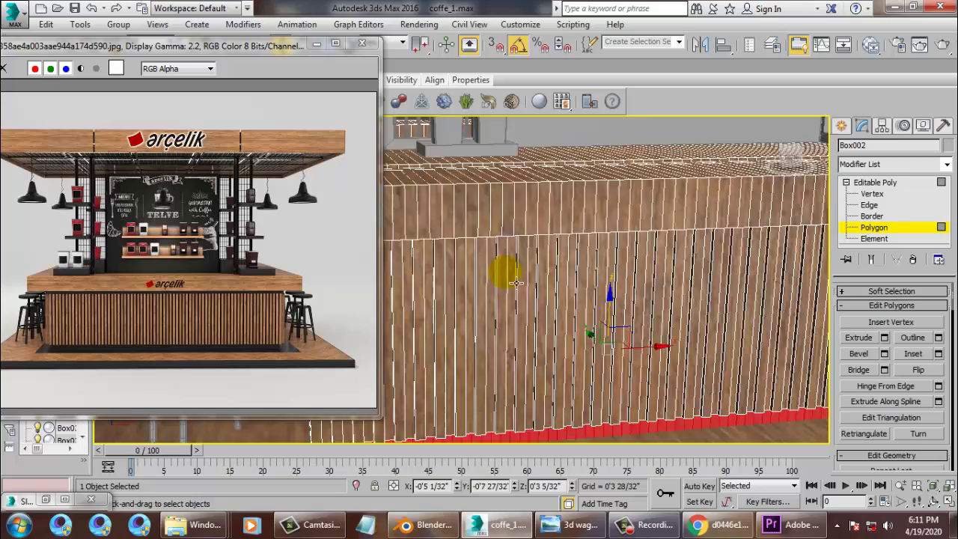
{"action": "left_click", "coordinate": [481, 297]}
{"action": "middle_click_drag", "start_coordinate": [483, 273], "coordinate": [473, 240], "text": "alt"}
{"action": "left_click", "coordinate": [430, 219]}
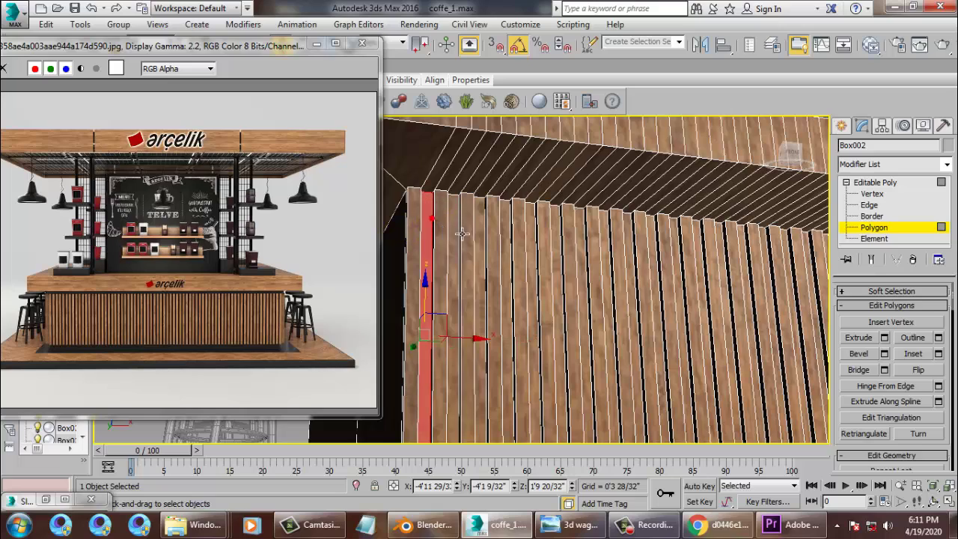
{"action": "left_click", "coordinate": [451, 222], "text": "ctrl"}
{"action": "left_click", "coordinate": [479, 237], "text": "ctrl"}
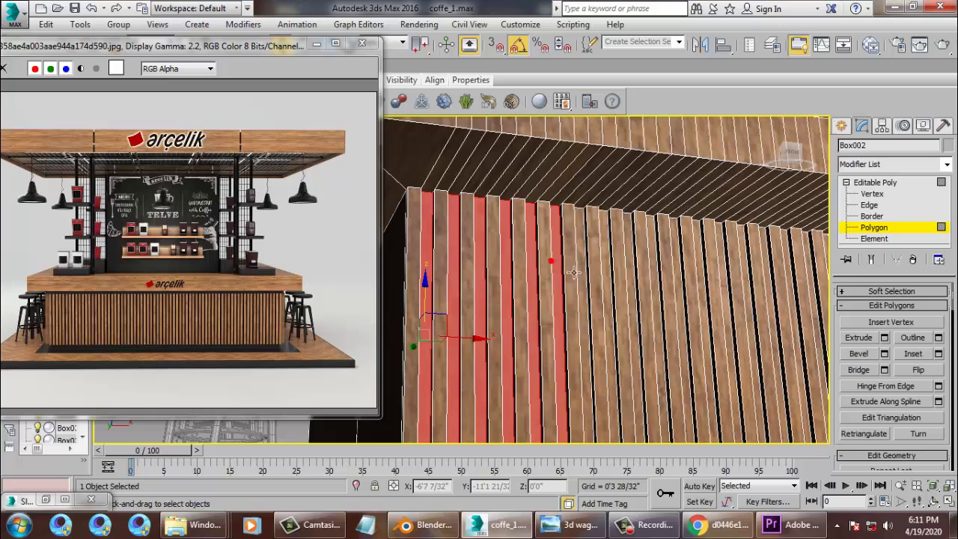
{"action": "middle_click_drag", "start_coordinate": [594, 278], "coordinate": [615, 300], "text": "alt"}
{"action": "left_click", "coordinate": [615, 303], "text": "ctrl"}
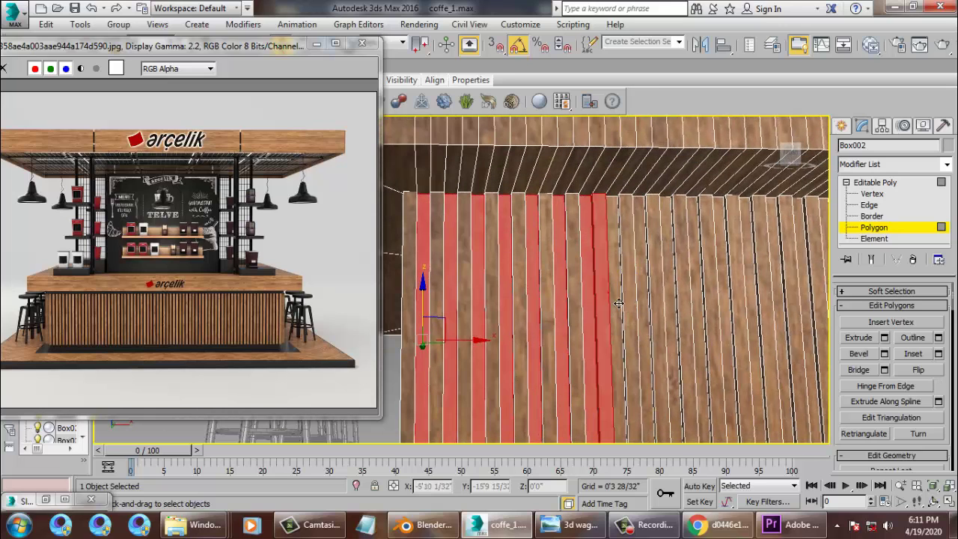
{"action": "left_click", "coordinate": [621, 301], "text": "alt"}
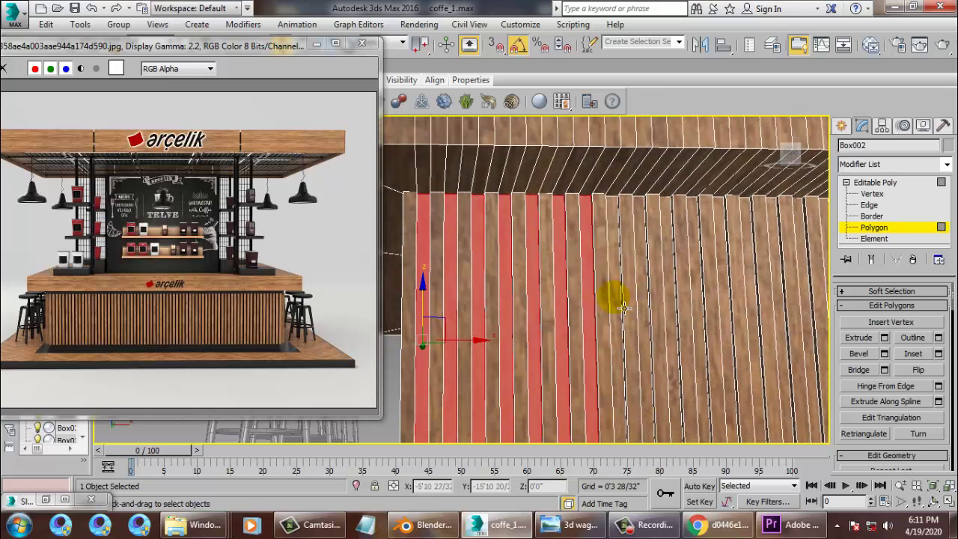
{"action": "mouse_move", "coordinate": [626, 312]}
{"action": "middle_mouse_down", "text": "alt"}
{"action": "mouse_move", "coordinate": [648, 300]}
{"action": "mouse_move", "coordinate": [621, 295]}
{"action": "mouse_move", "coordinate": [658, 289]}
{"action": "mouse_move", "coordinate": [533, 289]}
{"action": "middle_mouse_up", "text": "alt"}
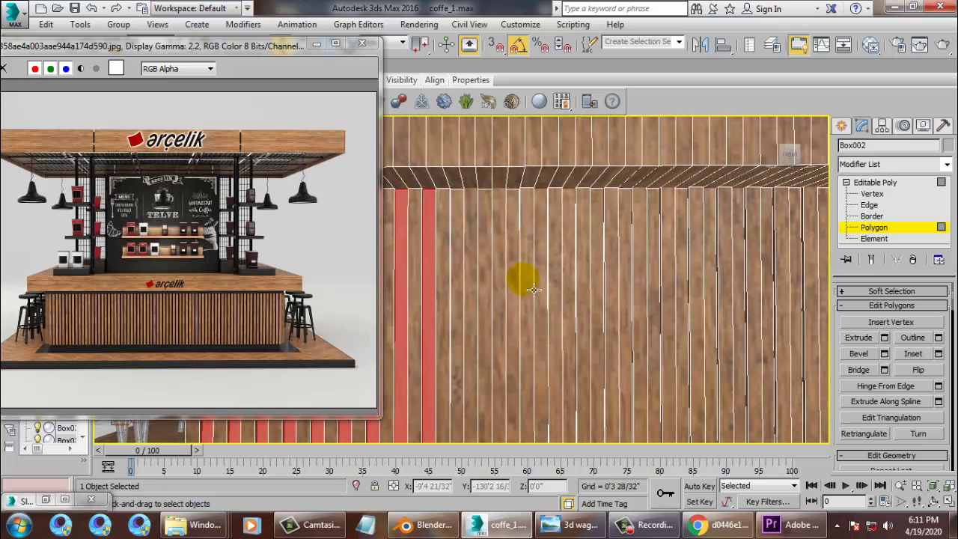
{"action": "left_click", "coordinate": [466, 272], "text": "ctrl"}
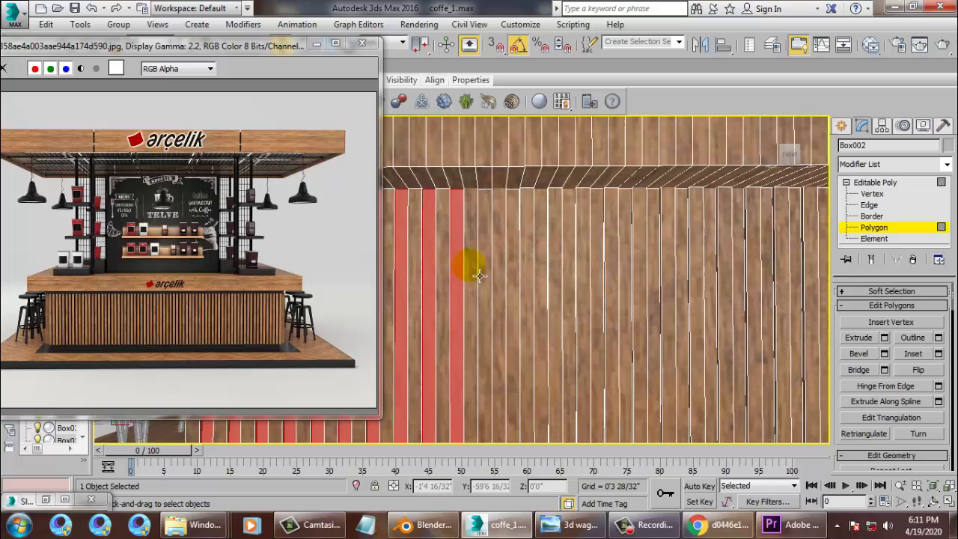
{"action": "left_click", "coordinate": [486, 276], "text": "ctrl"}
{"action": "left_click", "coordinate": [516, 289], "text": "ctrl"}
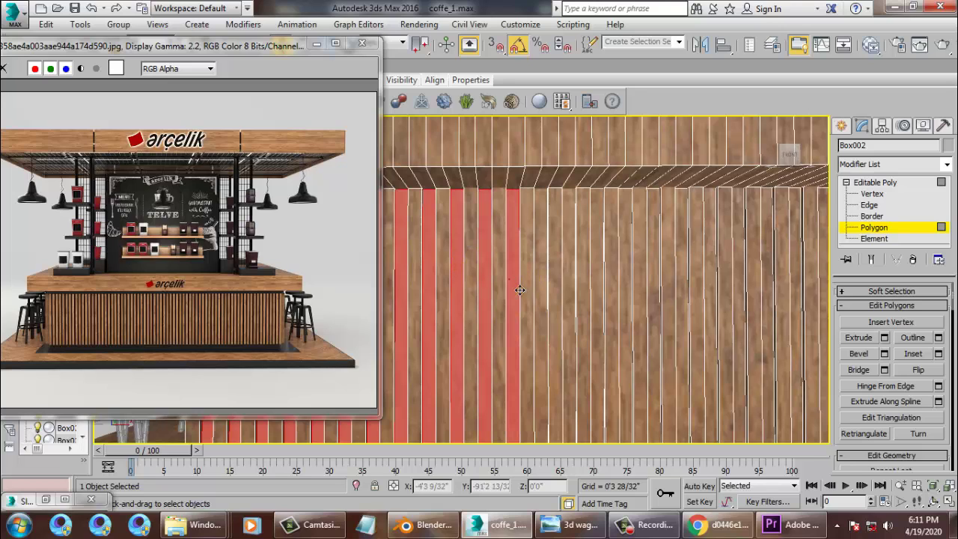
{"action": "left_click", "coordinate": [544, 288], "text": "ctrl"}
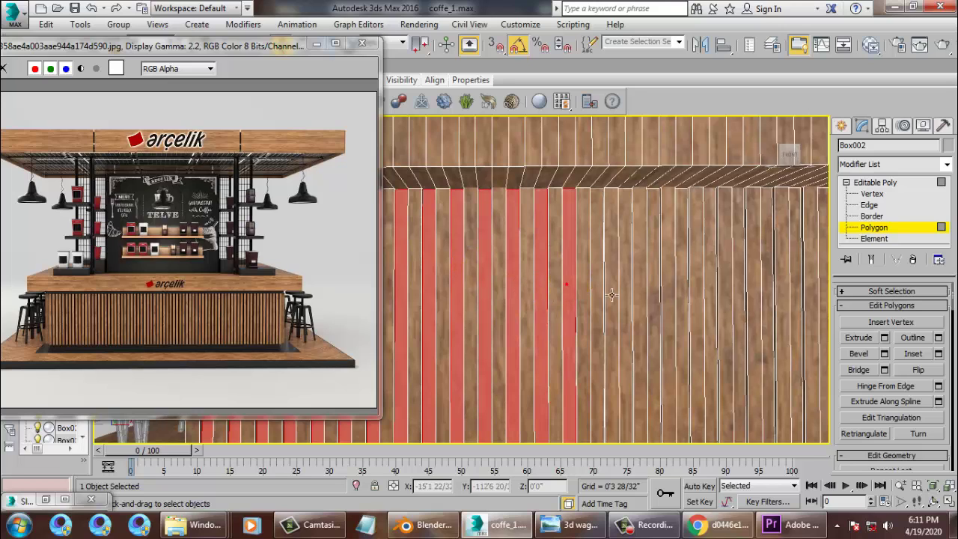
{"action": "left_click", "coordinate": [652, 294], "text": "ctrl"}
{"action": "left_click", "coordinate": [686, 302], "text": "ctrl"}
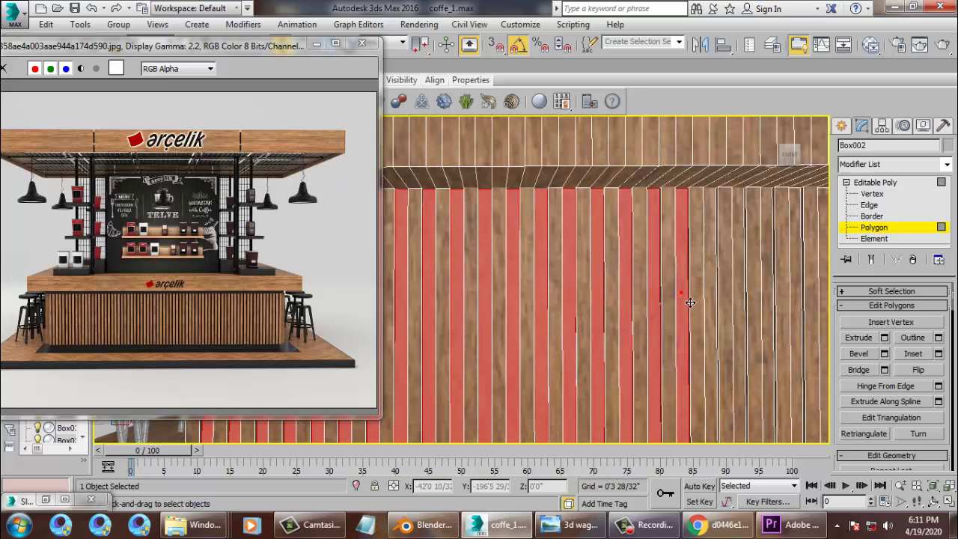
{"action": "middle_click_drag", "start_coordinate": [690, 303], "coordinate": [628, 303], "text": "alt"}
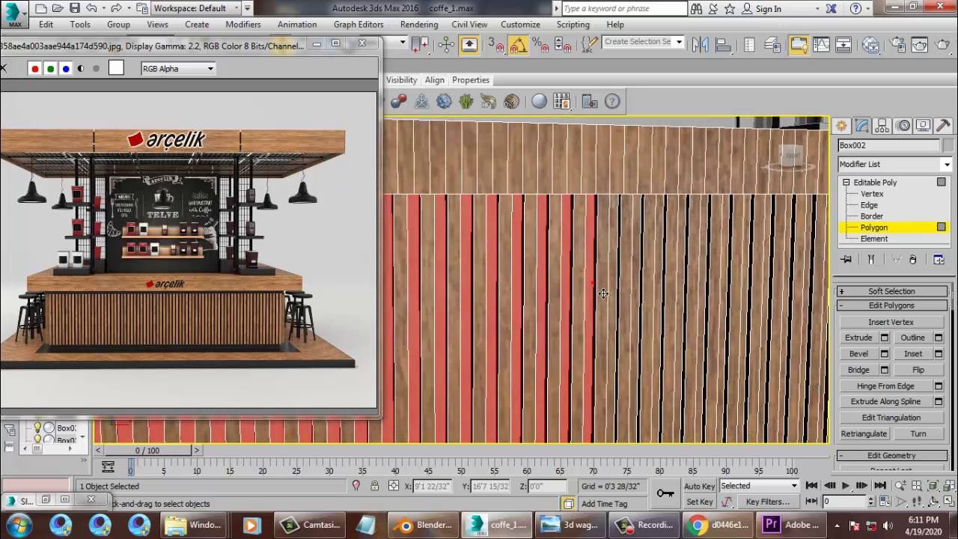
{"action": "left_click", "coordinate": [644, 293], "text": "ctrl"}
{"action": "middle_click_drag", "start_coordinate": [644, 293], "coordinate": [576, 293], "text": "alt"}
{"action": "left_click", "coordinate": [576, 293], "text": "ctrl"}
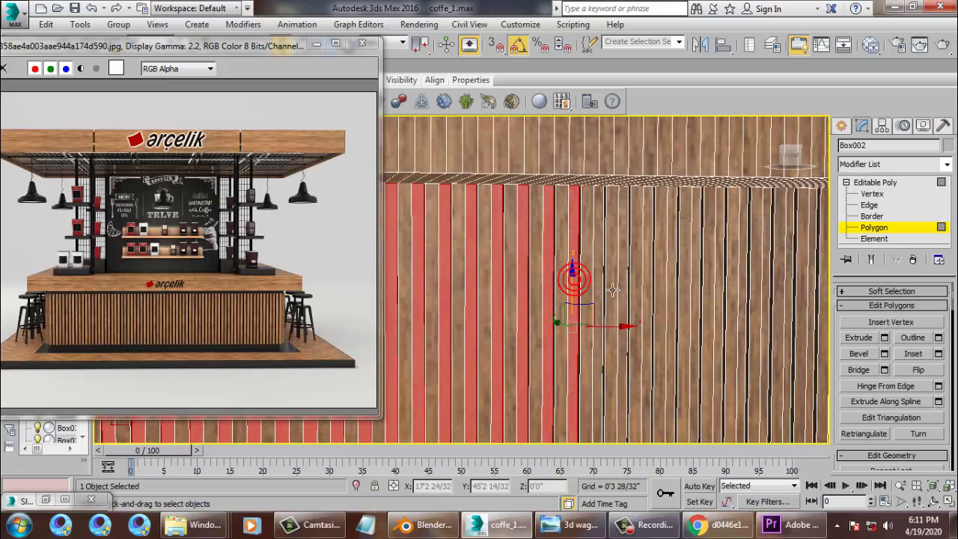
{"action": "left_click", "coordinate": [612, 289], "text": "ctrl"}
{"action": "middle_click_drag", "start_coordinate": [630, 289], "coordinate": [586, 286]}
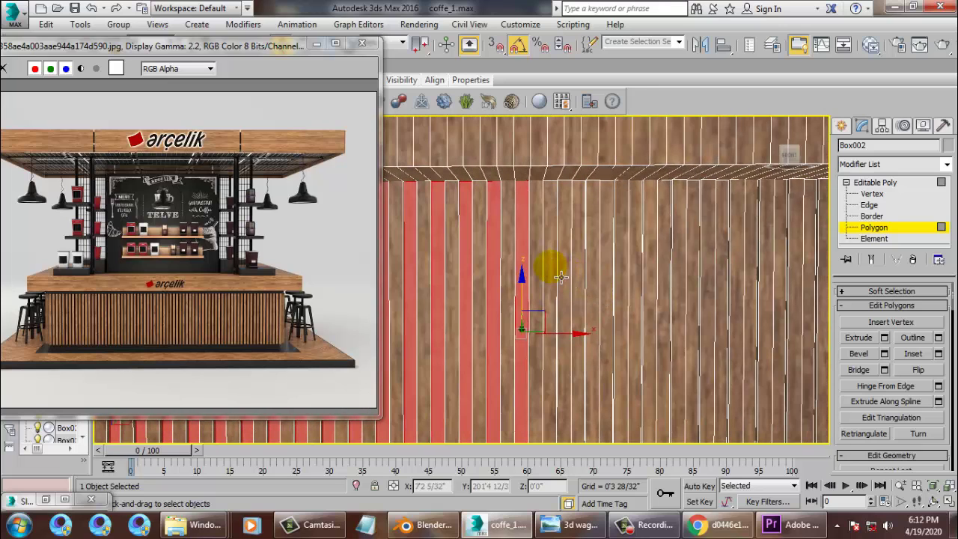
{"action": "left_click", "coordinate": [554, 271], "text": "ctrl"}
{"action": "left_click", "coordinate": [582, 281], "text": "ctrl"}
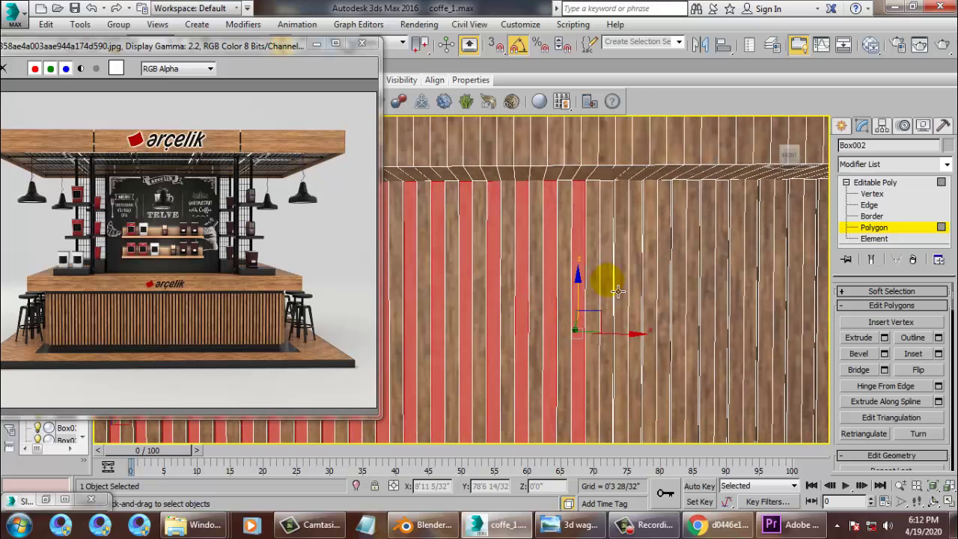
{"action": "left_click", "coordinate": [608, 283], "text": "ctrl"}
{"action": "left_click", "coordinate": [635, 286], "text": "ctrl"}
{"action": "left_click", "coordinate": [664, 288], "text": "ctrl"}
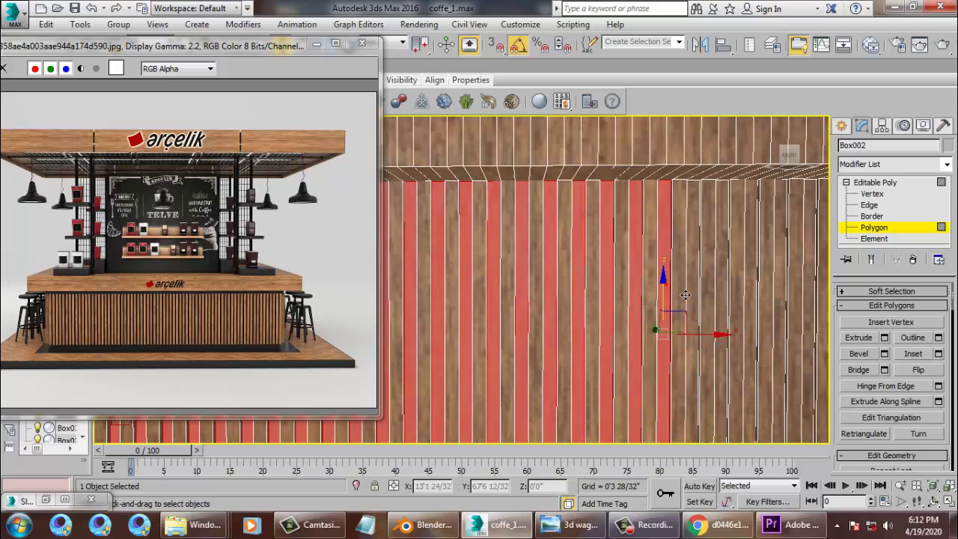
{"action": "left_click", "coordinate": [695, 297], "text": "ctrl"}
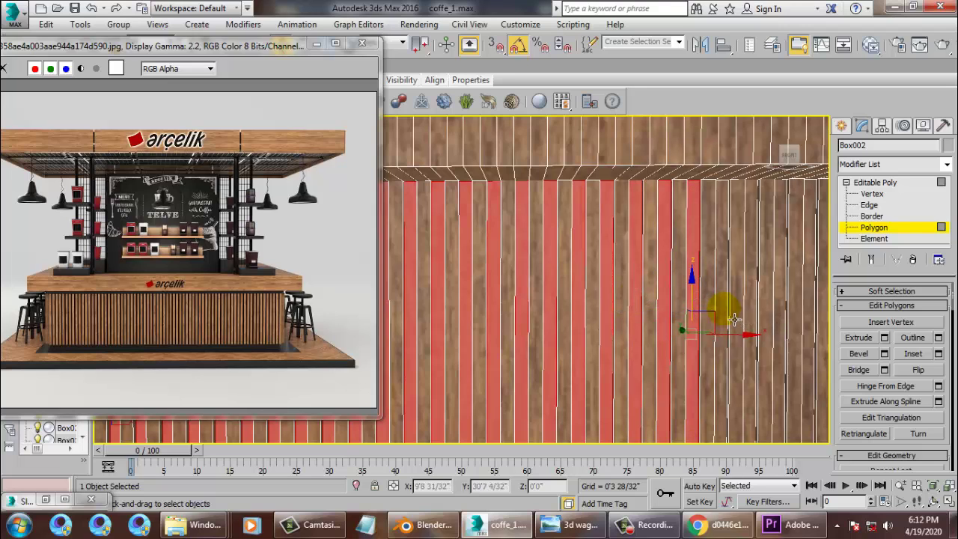
{"action": "left_click", "coordinate": [724, 317], "text": "ctrl"}
{"action": "middle_click_drag", "start_coordinate": [702, 292], "coordinate": [613, 290], "text": "alt"}
{"action": "left_click", "coordinate": [725, 290], "text": "ctrl"}
{"action": "left_click", "coordinate": [570, 293], "text": "ctrl"}
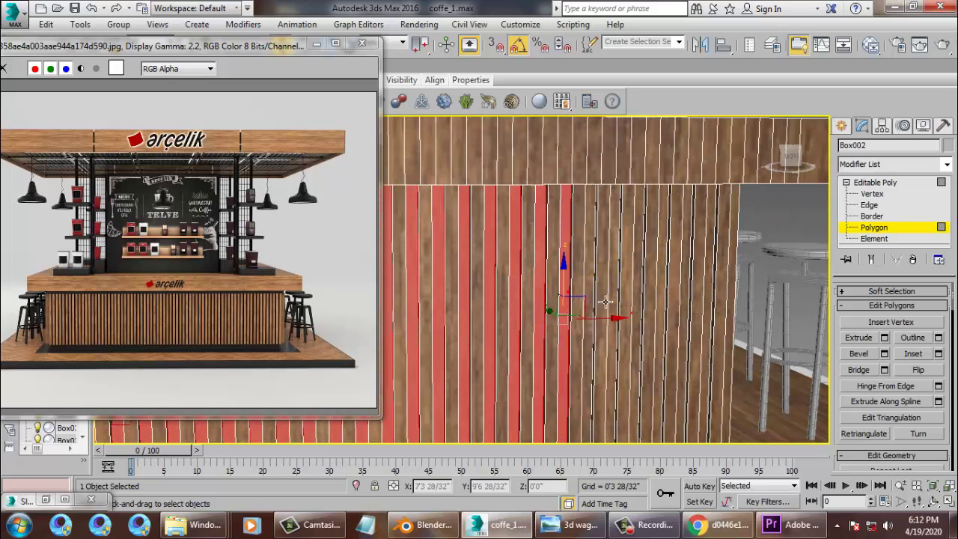
{"action": "left_click", "coordinate": [593, 301], "text": "ctrl"}
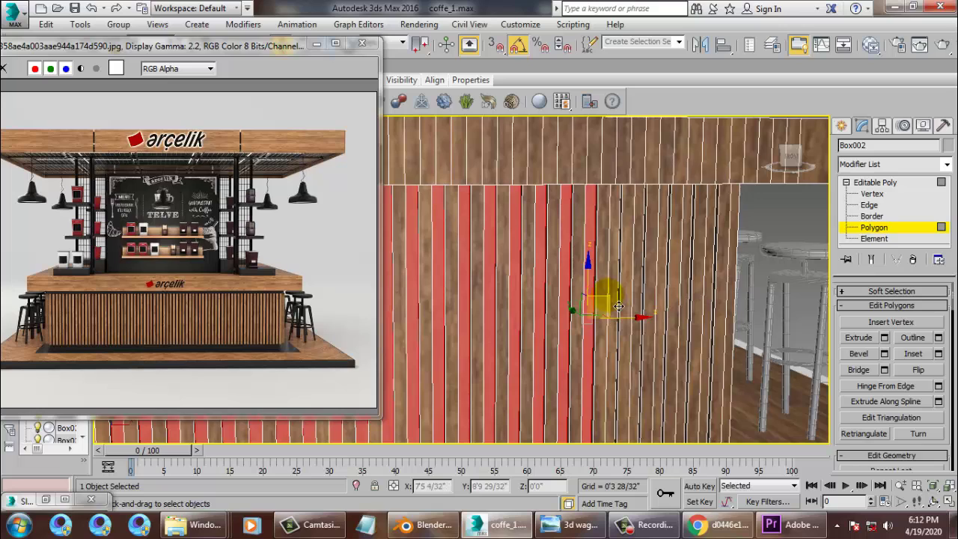
{"action": "left_click", "coordinate": [619, 295], "text": "ctrl"}
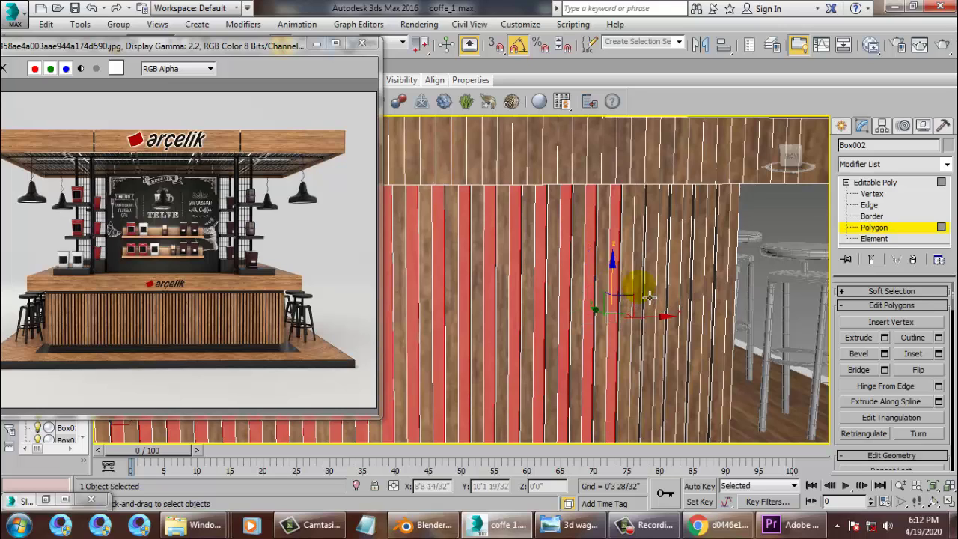
{"action": "left_click", "coordinate": [641, 295], "text": "ctrl"}
{"action": "left_click", "coordinate": [663, 298], "text": "ctrl"}
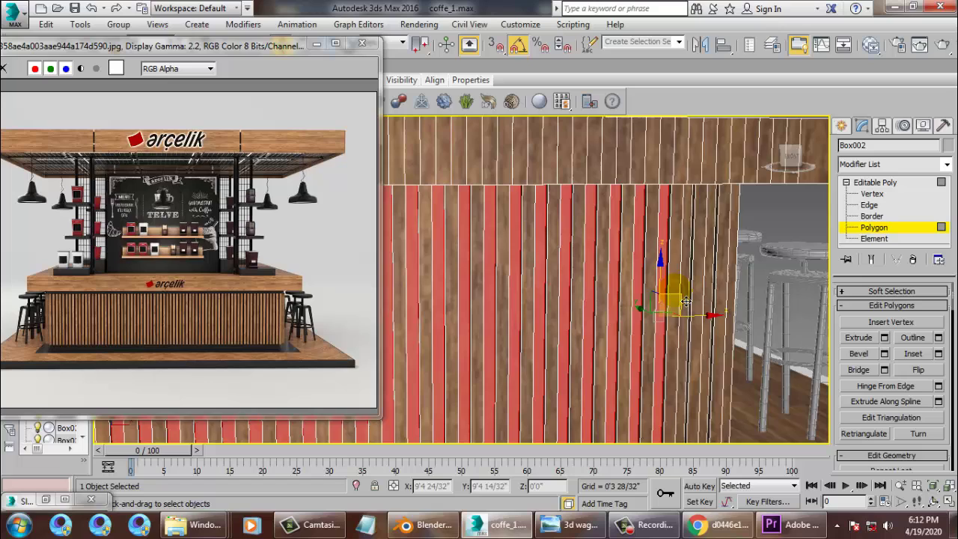
{"action": "left_click", "coordinate": [691, 299], "text": "ctrl"}
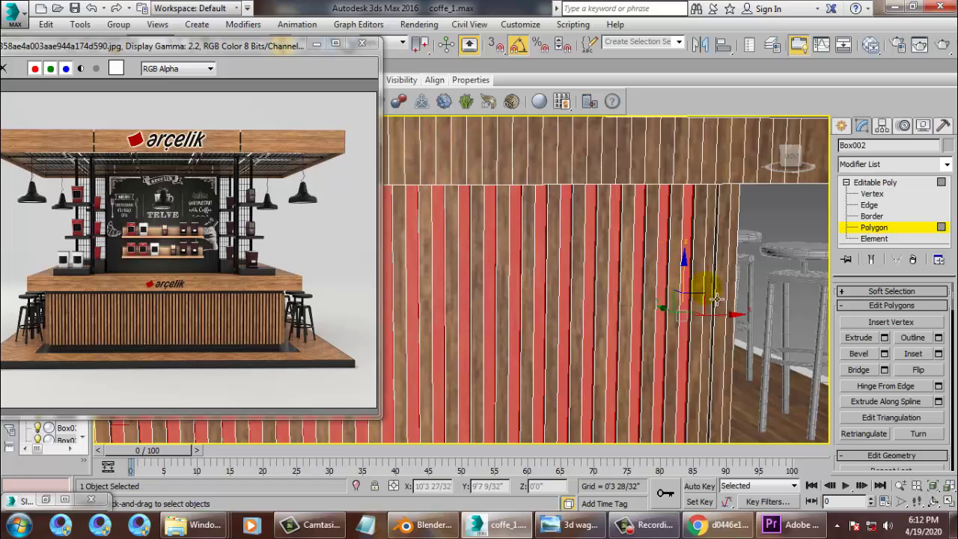
{"action": "left_click", "coordinate": [716, 299], "text": "ctrl"}
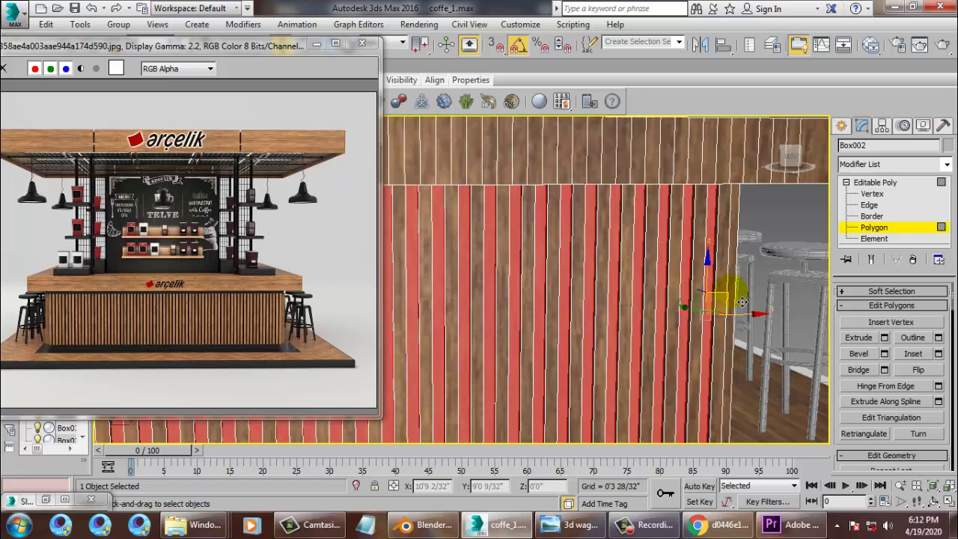
{"action": "left_click", "coordinate": [740, 302], "text": "ctrl"}
{"action": "middle_click_drag", "start_coordinate": [741, 301], "coordinate": [555, 342], "text": "alt"}
{"action": "left_click", "coordinate": [665, 299], "text": "alt"}
{"action": "scroll", "coordinate": [694, 309], "scroll_direction": "down", "scroll_amount": 5}
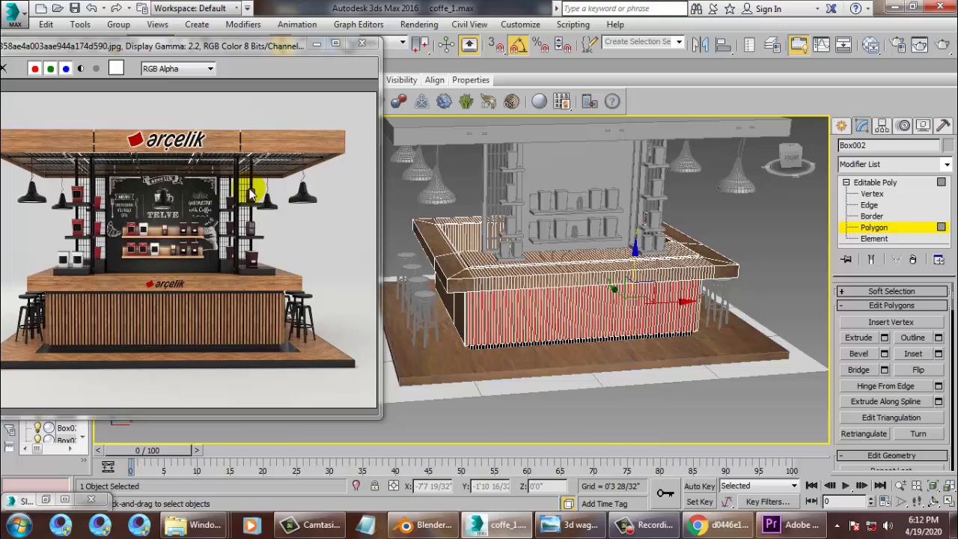
Assign the black VRayMtl, Material #3, to the selected groove polygons and leave polygon editing
{"action": "key", "text": "m"}
{"action": "left_click", "coordinate": [109, 191]}
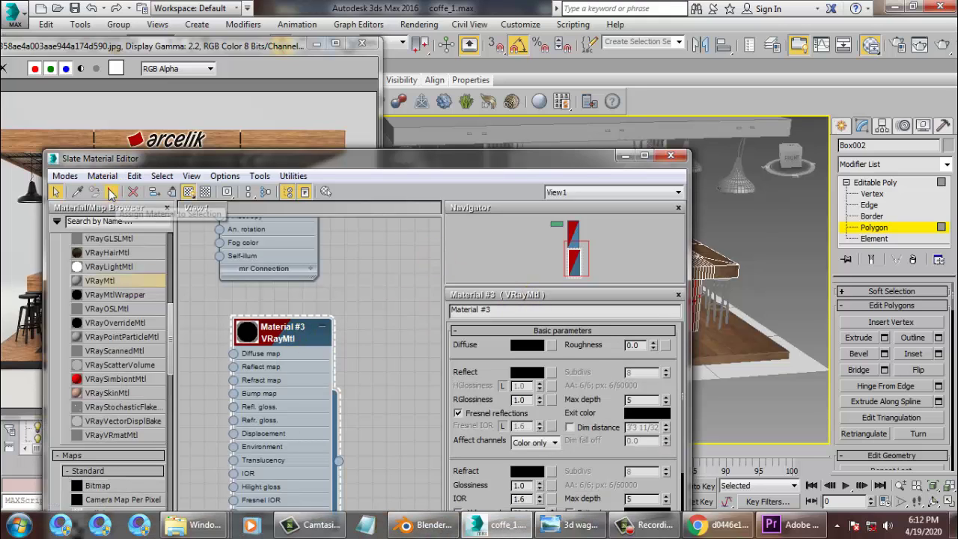
{"action": "left_click", "coordinate": [625, 157]}
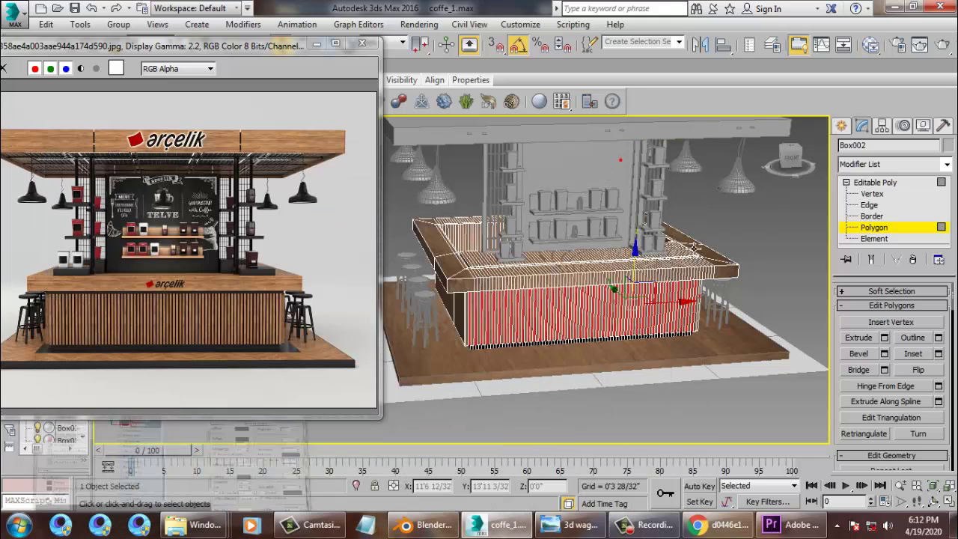
{"action": "scroll", "coordinate": [629, 254], "scroll_direction": "down", "scroll_amount": 2}
{"action": "scroll", "coordinate": [629, 254], "scroll_direction": "up", "scroll_amount": 6}
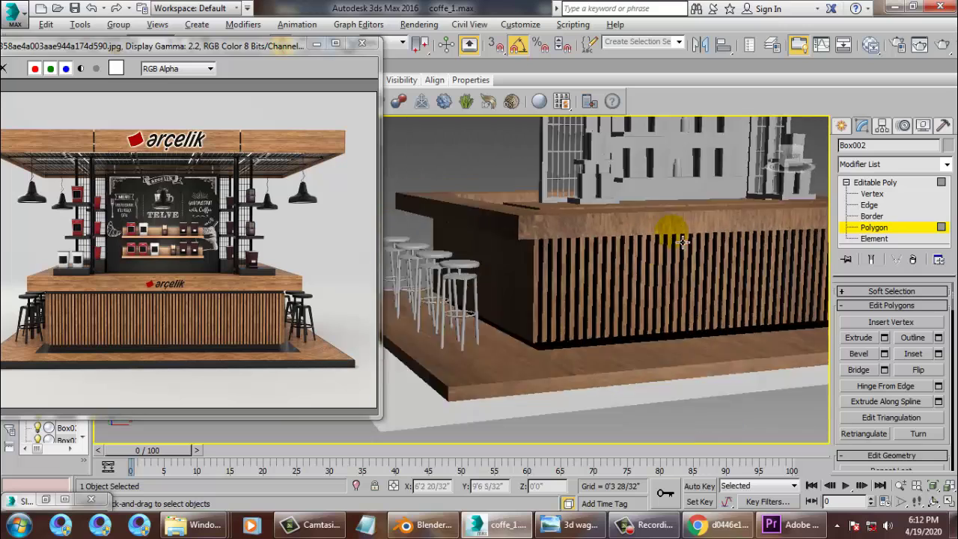
{"action": "middle_click_drag", "start_coordinate": [627, 301], "coordinate": [653, 318], "text": "alt"}
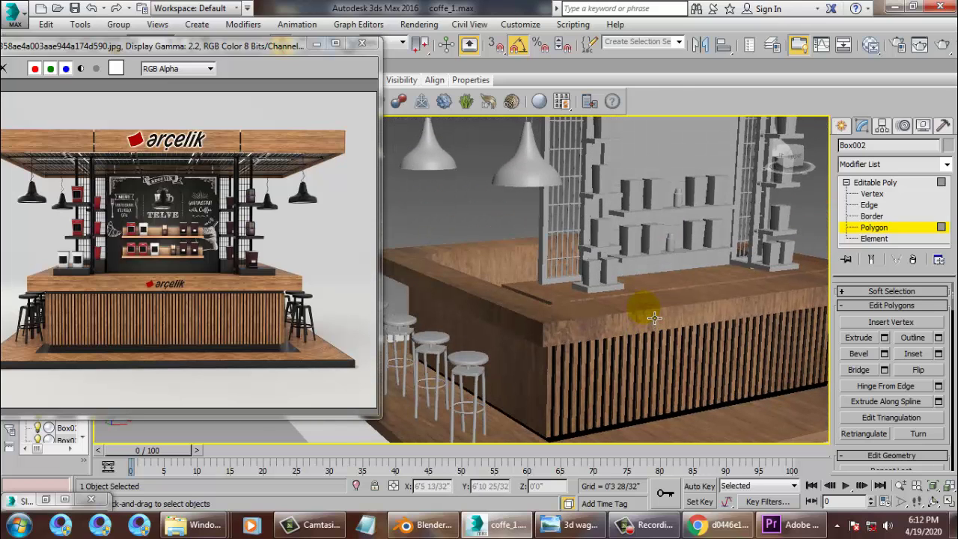
{"action": "middle_click_drag", "start_coordinate": [652, 247], "coordinate": [651, 257]}
{"action": "left_click", "coordinate": [875, 184]}
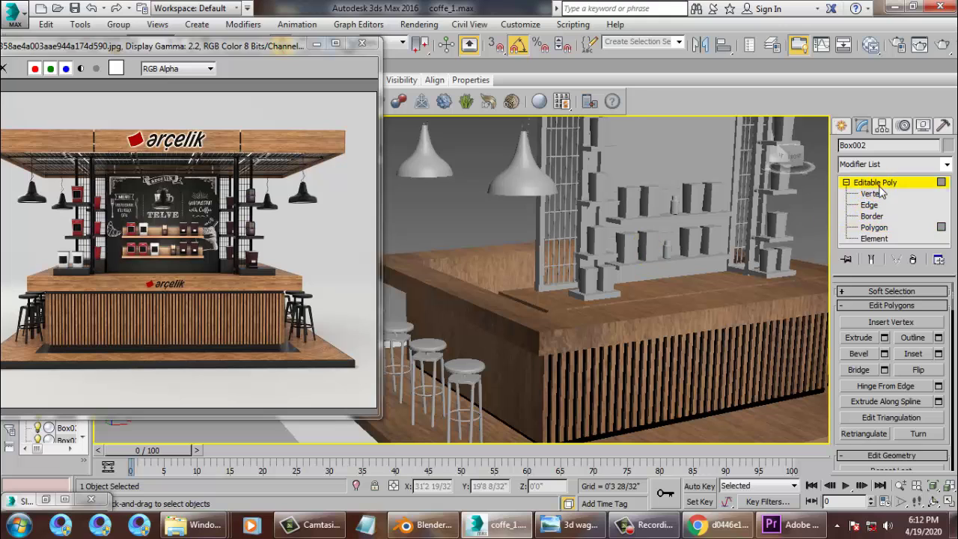
Assign the wood VRayMtl, Material #2, to the stall's roof slab
{"action": "key", "text": "w"}
{"action": "middle_click_drag", "start_coordinate": [600, 183], "coordinate": [601, 265]}
{"action": "scroll", "coordinate": [601, 264], "scroll_direction": "down", "scroll_amount": 5}
{"action": "left_click", "coordinate": [546, 199]}
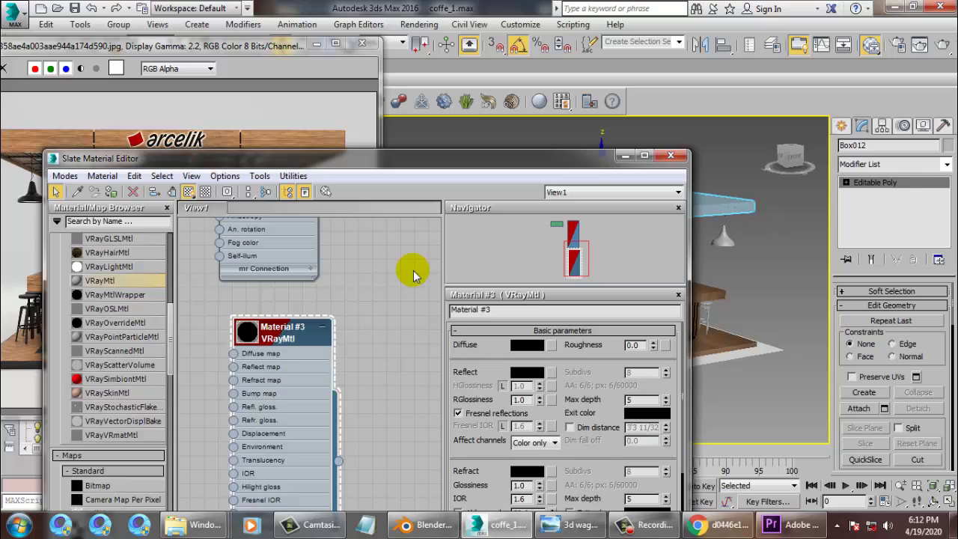
{"action": "middle_click_drag", "start_coordinate": [405, 272], "coordinate": [427, 420]}
{"action": "scroll", "coordinate": [354, 299], "scroll_direction": "up", "scroll_amount": 4}
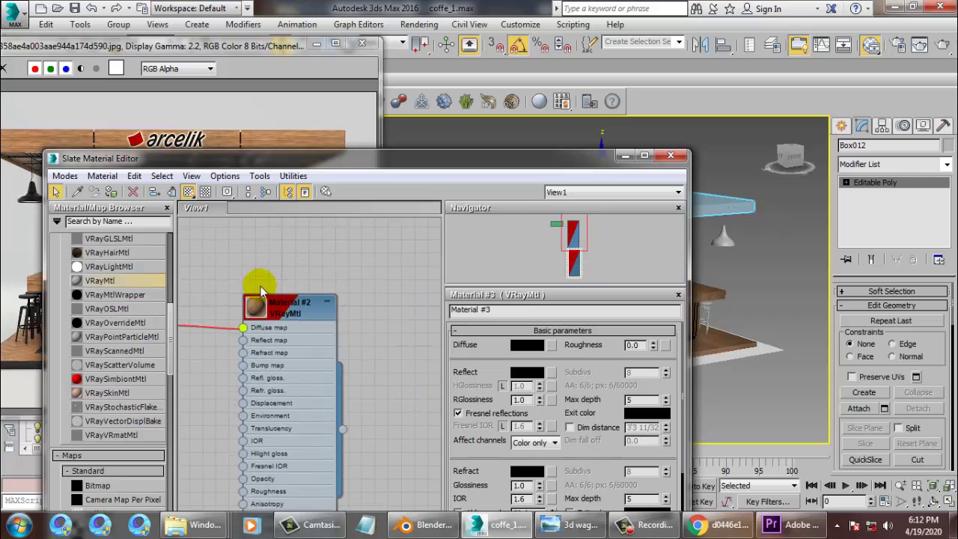
{"action": "left_click", "coordinate": [110, 192]}
{"action": "left_click", "coordinate": [627, 139]}
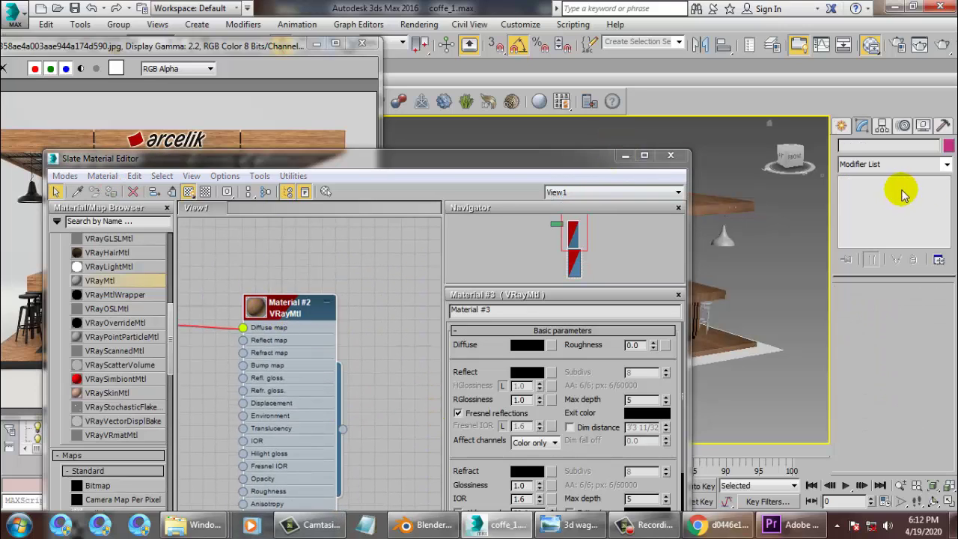
{"action": "left_click", "coordinate": [626, 156]}
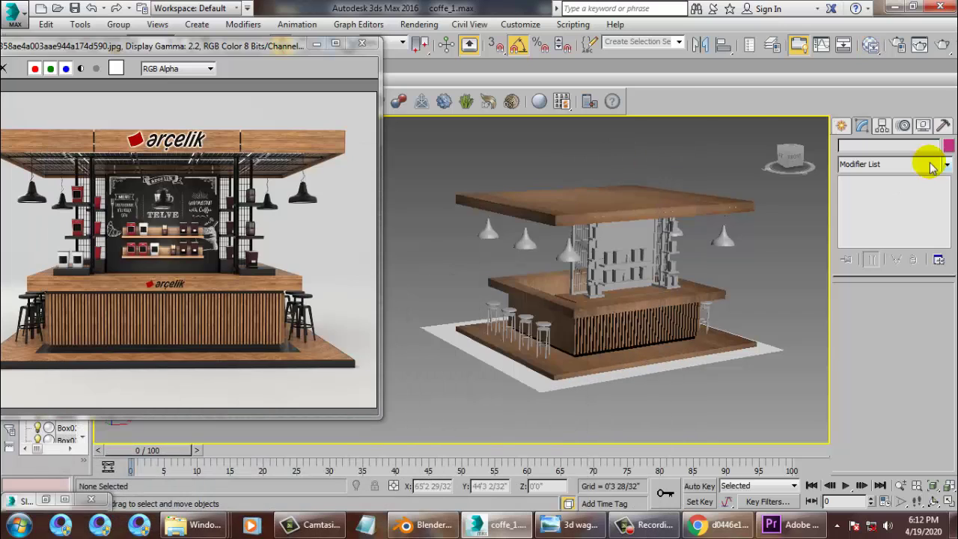
Apply a UVW Map modifier to the roof slab with Box mapping
{"action": "left_click", "coordinate": [664, 194]}
{"action": "left_click", "coordinate": [946, 164]}
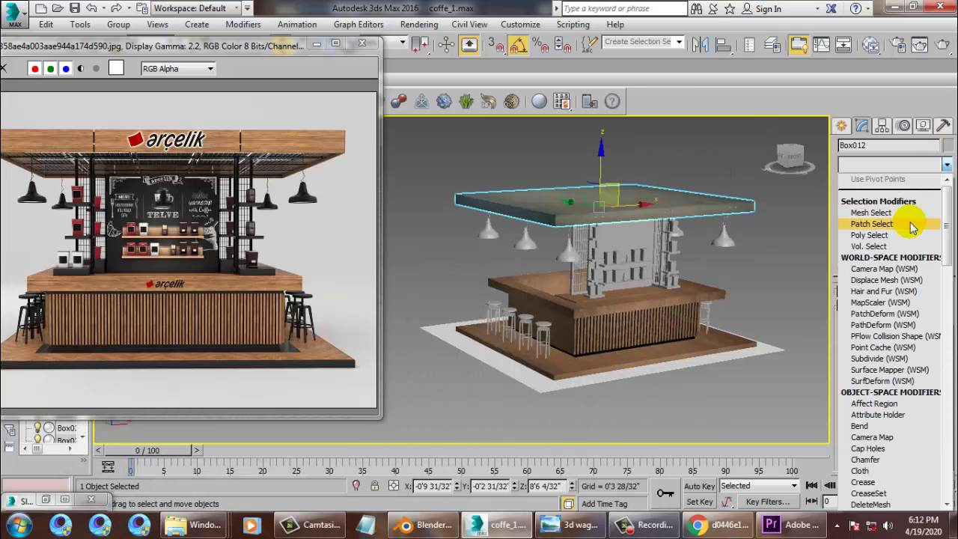
{"action": "scroll", "coordinate": [908, 217], "scroll_direction": "down", "scroll_amount": 10}
{"action": "left_click", "coordinate": [881, 377]}
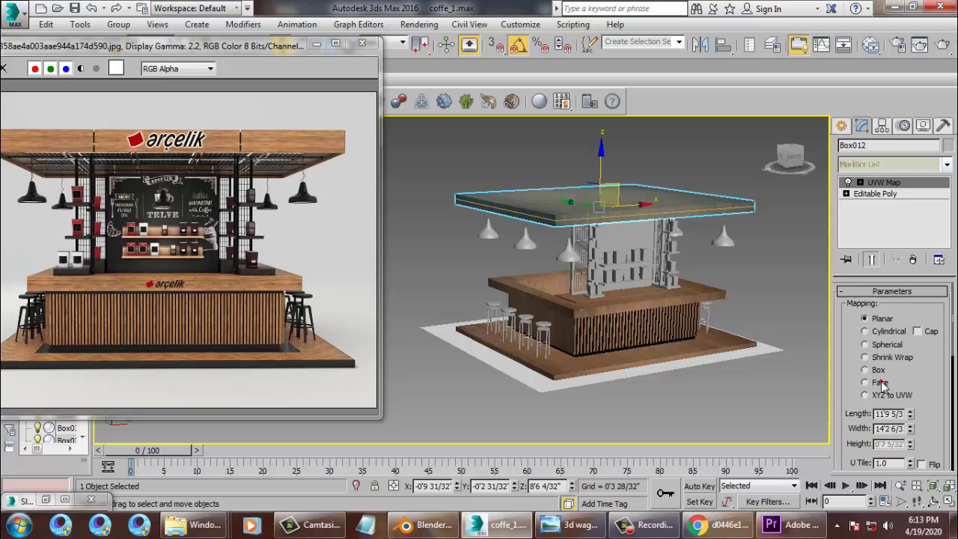
{"action": "left_click", "coordinate": [876, 382]}
{"action": "left_click", "coordinate": [878, 371]}
Place a Text spline over the roof slab in the Front view and leave the Text tool
{"action": "middle_click_drag", "start_coordinate": [717, 286], "coordinate": [646, 244], "text": "alt"}
{"action": "scroll", "coordinate": [638, 262], "scroll_direction": "up", "scroll_amount": 4}
{"action": "left_click", "coordinate": [841, 125]}
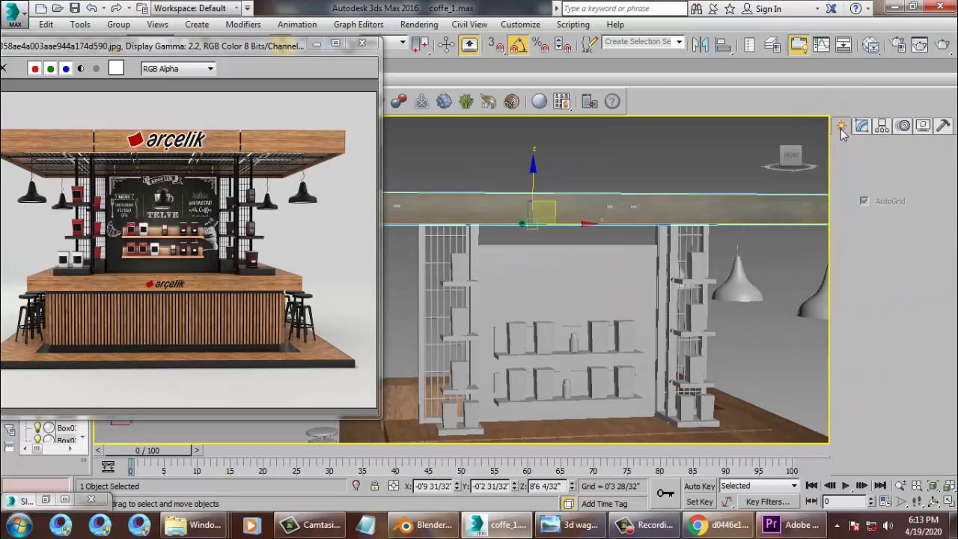
{"action": "left_click", "coordinate": [863, 147]}
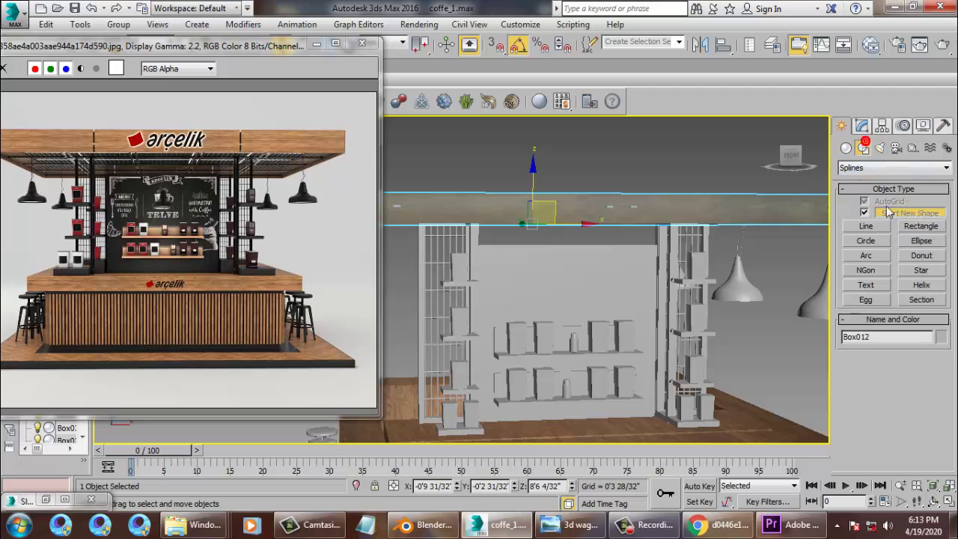
{"action": "left_click", "coordinate": [865, 287]}
{"action": "key", "text": "alt+w"}
{"action": "middle_click", "coordinate": [686, 205]}
{"action": "key", "text": "alt+w"}
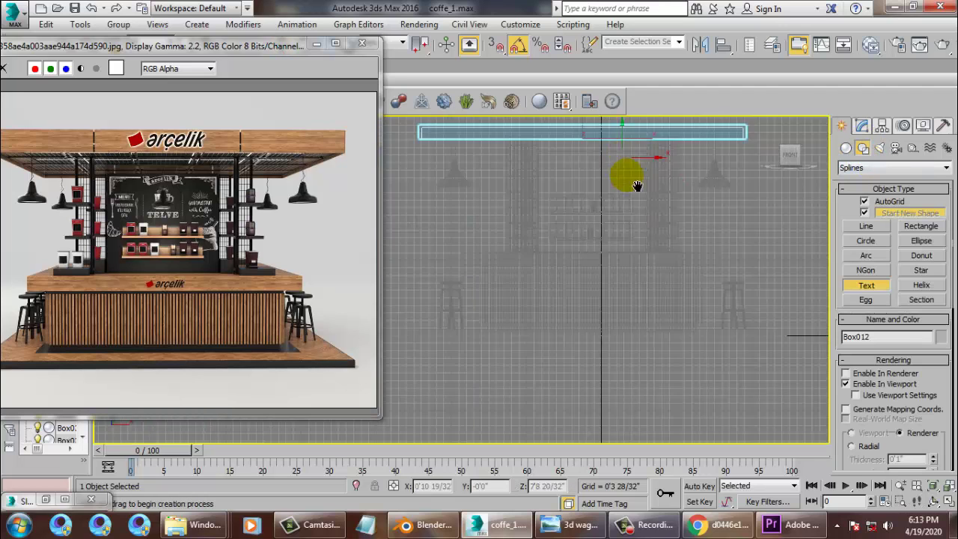
{"action": "middle_click_drag", "start_coordinate": [637, 186], "coordinate": [654, 274]}
{"action": "left_click", "coordinate": [563, 220]}
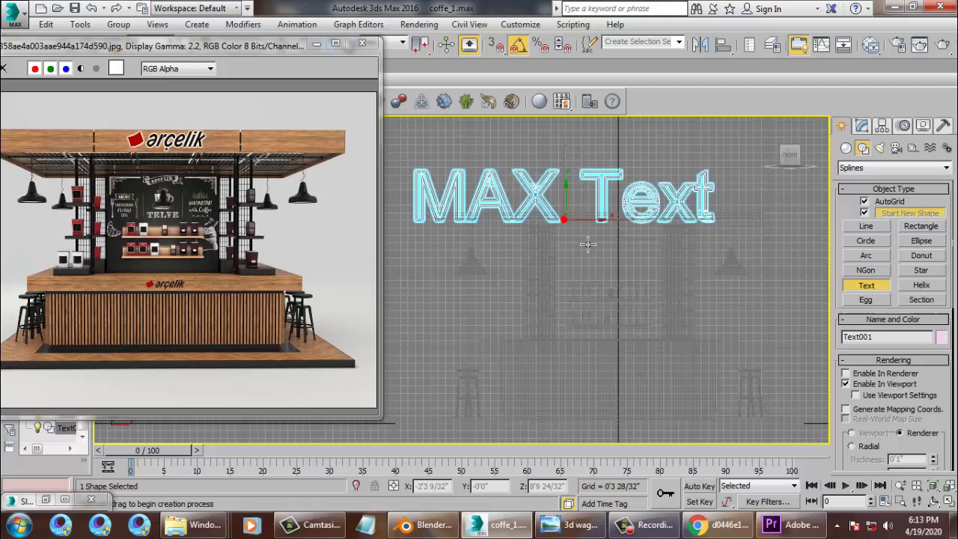
{"action": "right_click", "coordinate": [663, 291]}
Change the text shape's wording to "Kayo's Cafe"
{"action": "key", "text": "alt+w"}
{"action": "middle_click_drag", "start_coordinate": [677, 328], "coordinate": [686, 355]}
{"action": "key", "text": "alt+w"}
{"action": "middle_click_drag", "start_coordinate": [648, 324], "coordinate": [675, 342], "text": "alt"}
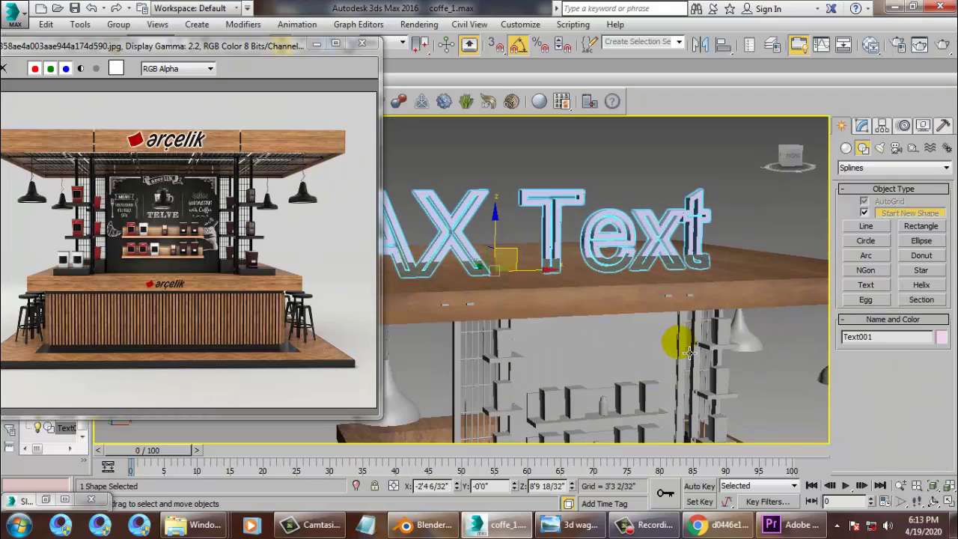
{"action": "middle_click_drag", "start_coordinate": [537, 288], "coordinate": [605, 298]}
{"action": "scroll", "coordinate": [605, 297], "scroll_direction": "down", "scroll_amount": 4}
{"action": "left_click", "coordinate": [860, 125]}
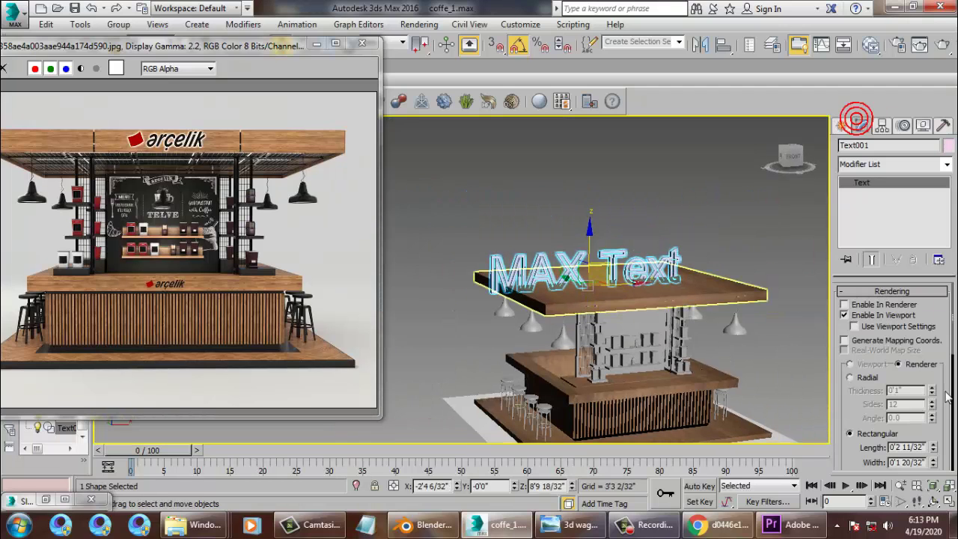
{"action": "scroll", "coordinate": [853, 411], "scroll_direction": "down", "scroll_amount": 5}
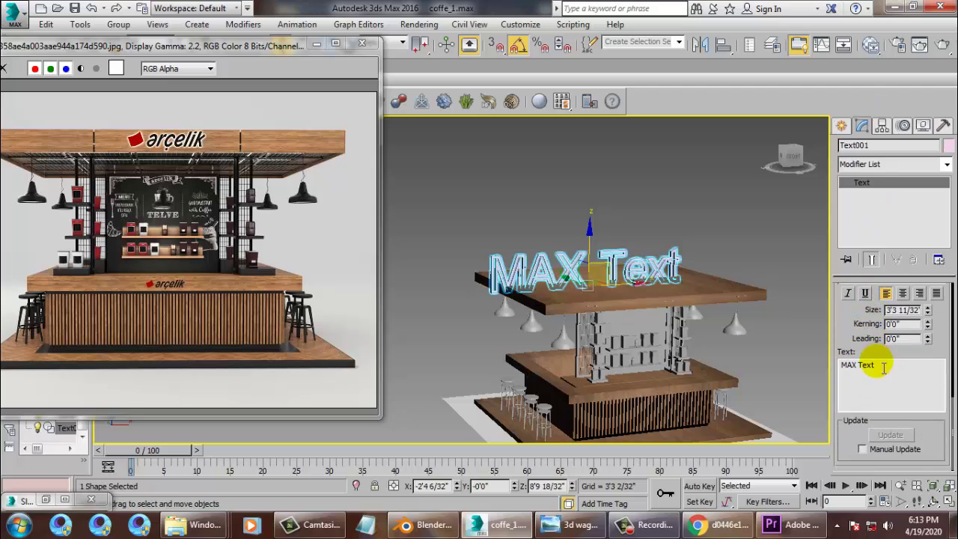
{"action": "type", "text": "Kay"}
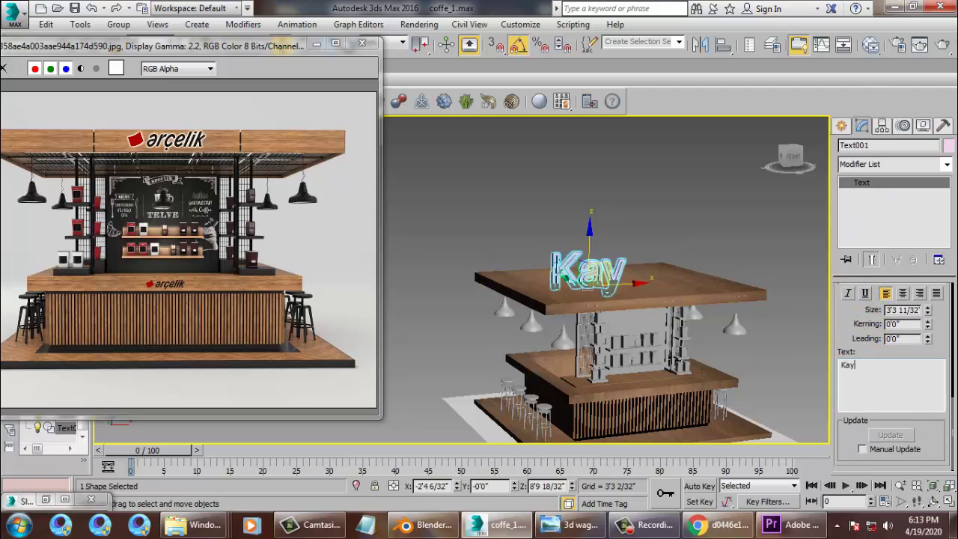
{"action": "type", "text": "o's "}
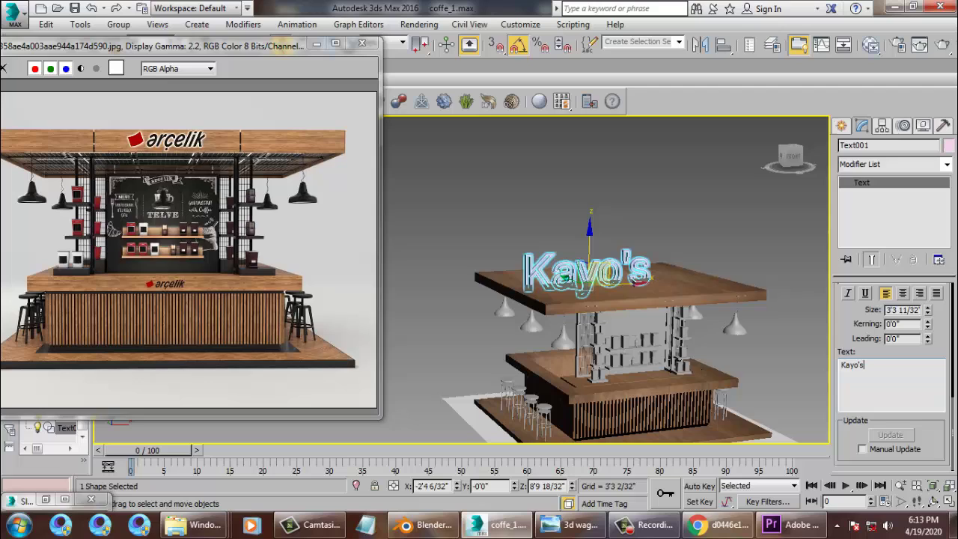
{"action": "type", "text": "Ca"}
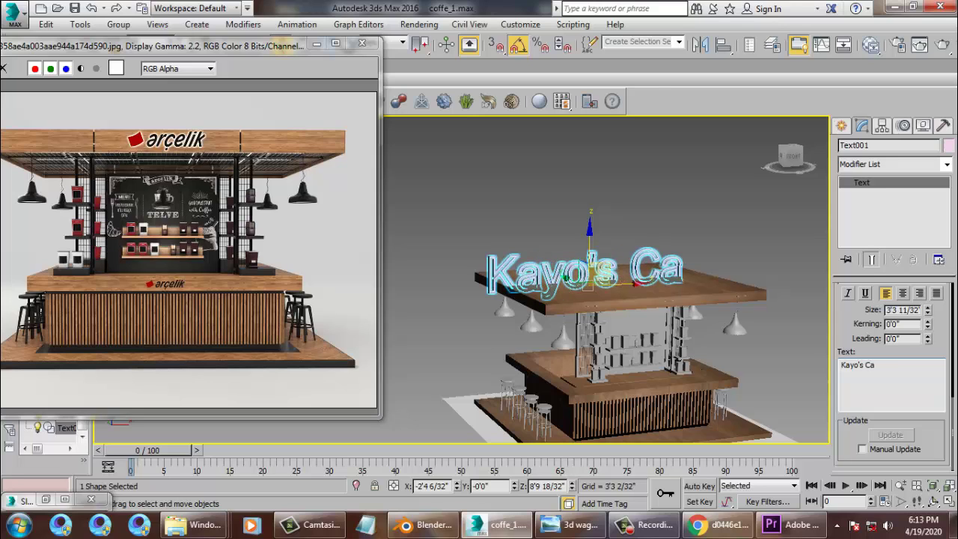
{"action": "type", "text": "fe"}
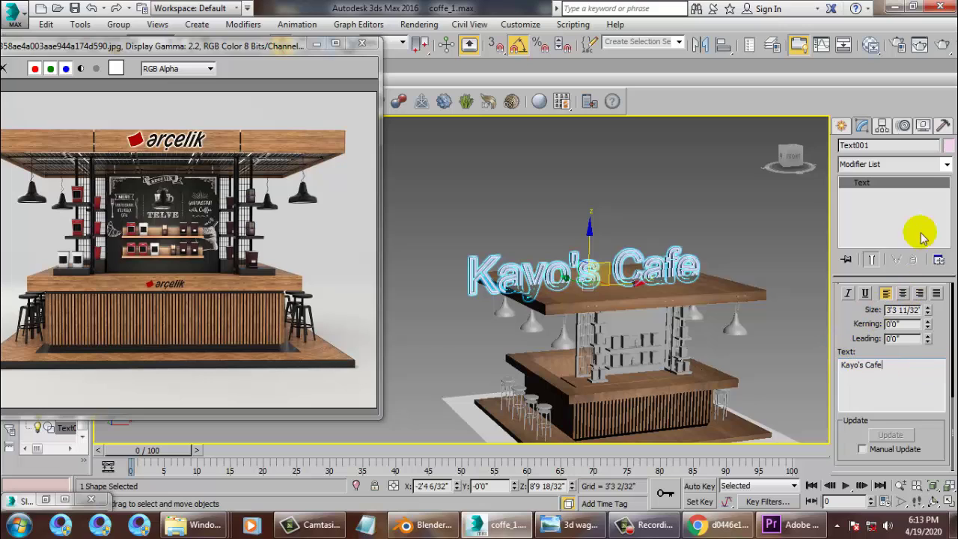
Apply an Extrude modifier to the text with an amount of 0'3 11/32"
{"action": "left_click", "coordinate": [946, 165]}
{"action": "type", "text": "ex"}
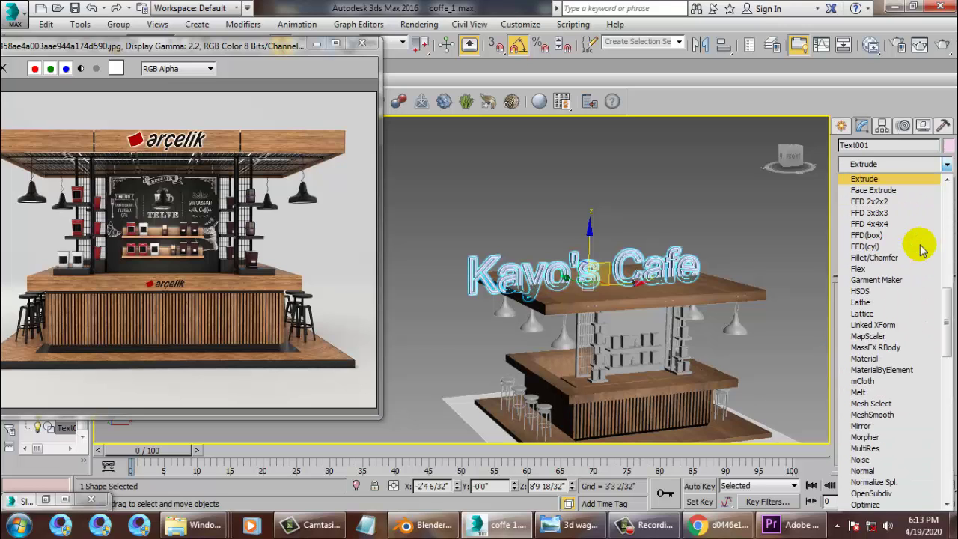
{"action": "key", "text": "Return"}
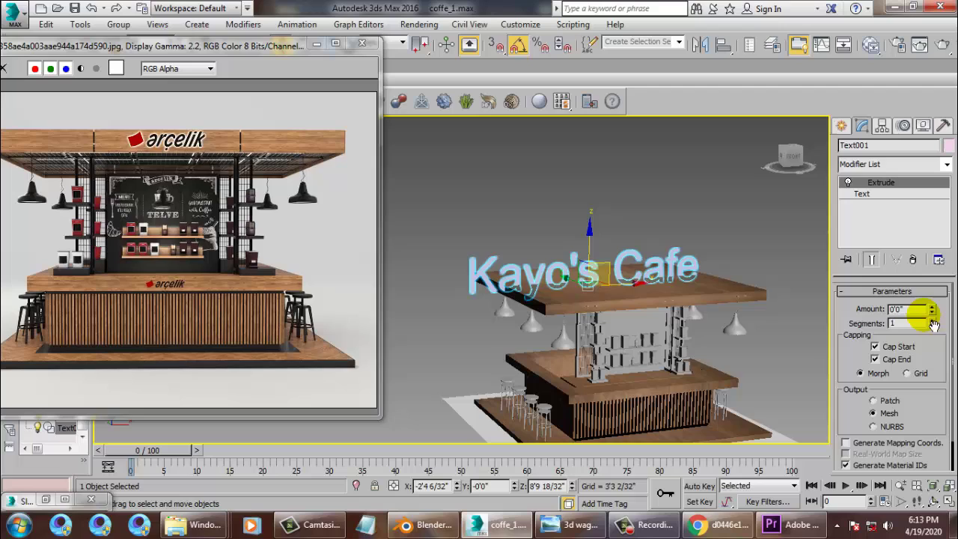
{"action": "left_click_drag", "start_coordinate": [931, 313], "coordinate": [944, 310]}
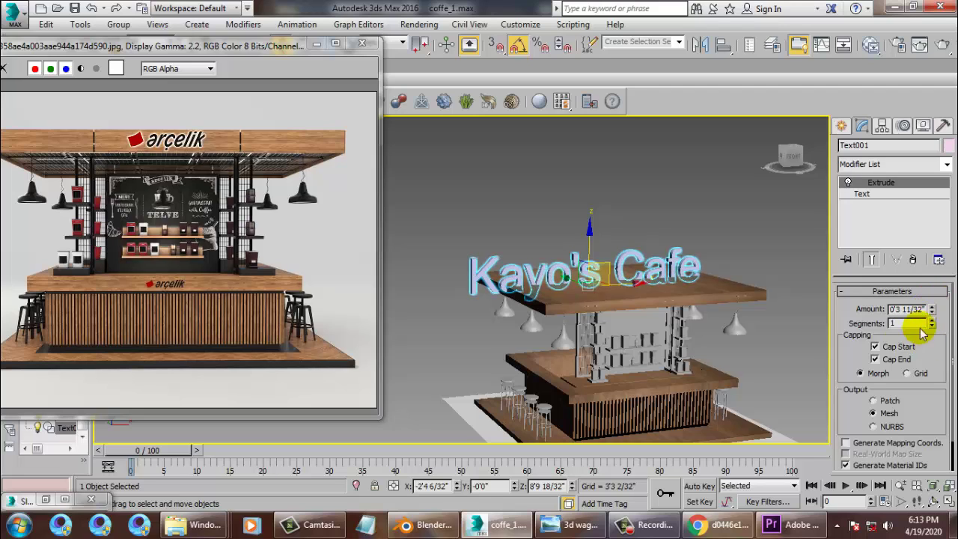
Set the text size to 1'7 6/32" and move the sign out in front of the roof's front edge
{"action": "left_click", "coordinate": [868, 193]}
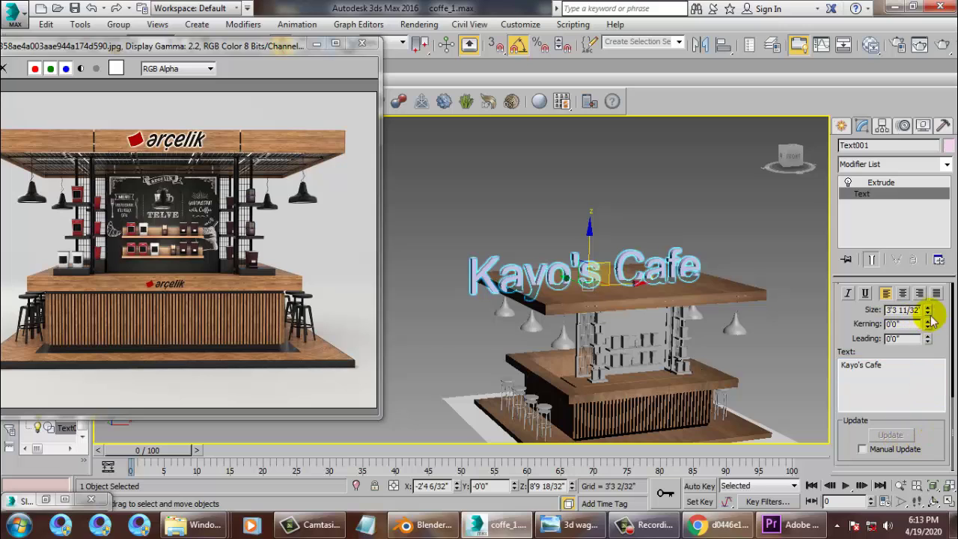
{"action": "left_click_drag", "start_coordinate": [929, 314], "coordinate": [944, 364]}
{"action": "middle_click_drag", "start_coordinate": [550, 290], "coordinate": [593, 307], "text": "alt"}
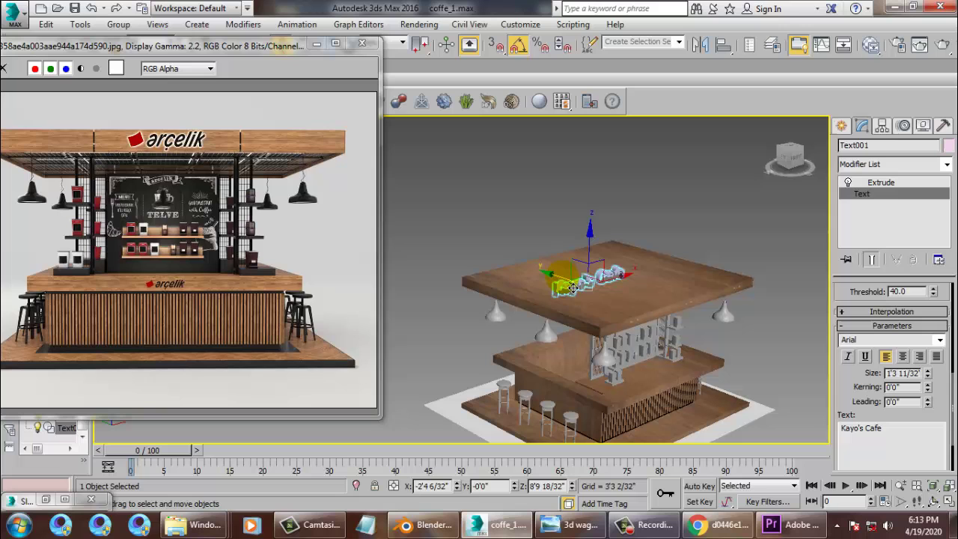
{"action": "scroll", "coordinate": [632, 303], "scroll_direction": "up", "scroll_amount": 6}
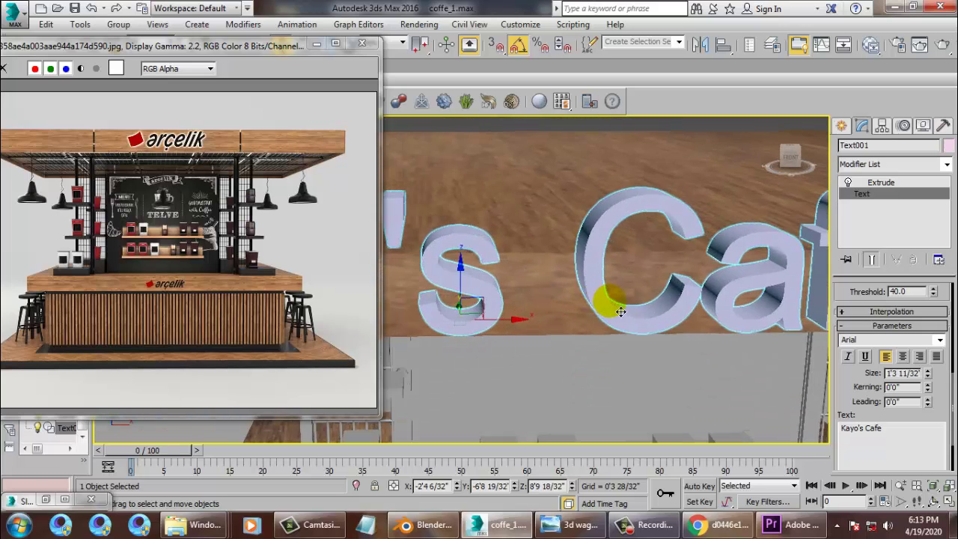
{"action": "scroll", "coordinate": [620, 311], "scroll_direction": "down", "scroll_amount": 8}
{"action": "scroll", "coordinate": [606, 282], "scroll_direction": "up", "scroll_amount": 2}
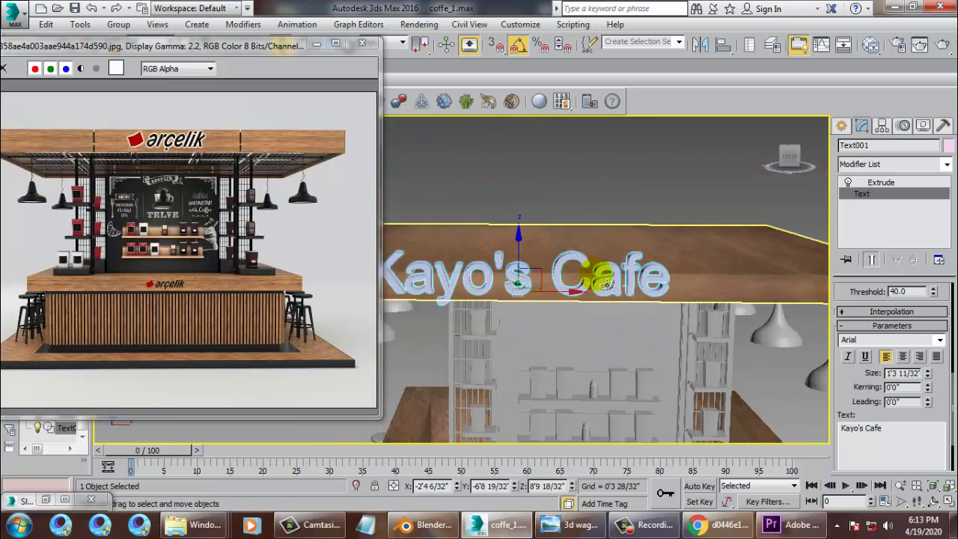
{"action": "left_click_drag", "start_coordinate": [927, 376], "coordinate": [929, 362]}
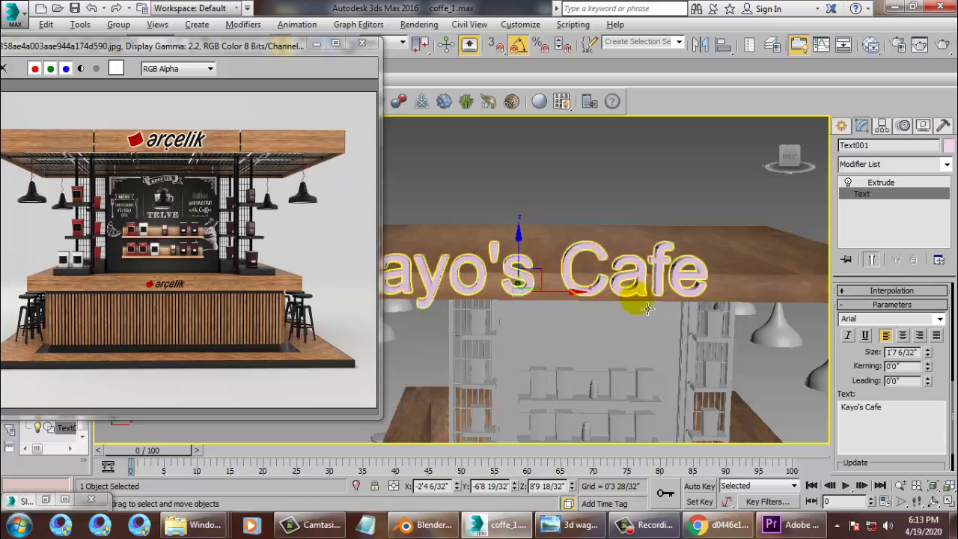
Position the sign flush against the roof's front face, lowered slightly and centred across the roof's width
{"action": "mouse_move", "coordinate": [478, 287]}
{"action": "middle_mouse_down", "text": "alt"}
{"action": "mouse_move", "coordinate": [603, 300]}
{"action": "mouse_move", "coordinate": [552, 269]}
{"action": "mouse_move", "coordinate": [489, 290]}
{"action": "middle_mouse_up", "text": "alt"}
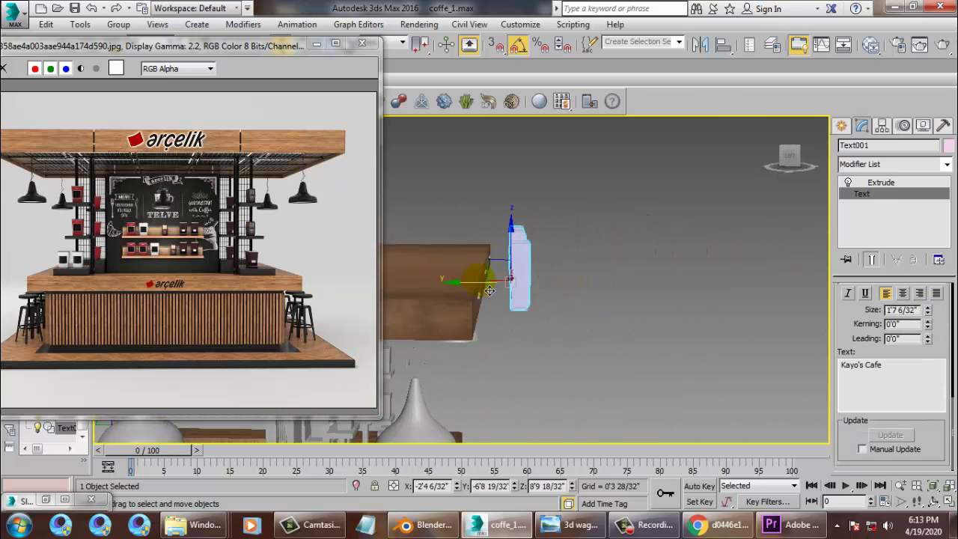
{"action": "mouse_move", "coordinate": [586, 268]}
{"action": "middle_mouse_down", "text": "alt"}
{"action": "mouse_move", "coordinate": [438, 257]}
{"action": "mouse_move", "coordinate": [507, 274]}
{"action": "mouse_move", "coordinate": [576, 272]}
{"action": "middle_mouse_up", "text": "alt"}
{"action": "left_click_drag", "start_coordinate": [597, 214], "coordinate": [608, 228]}
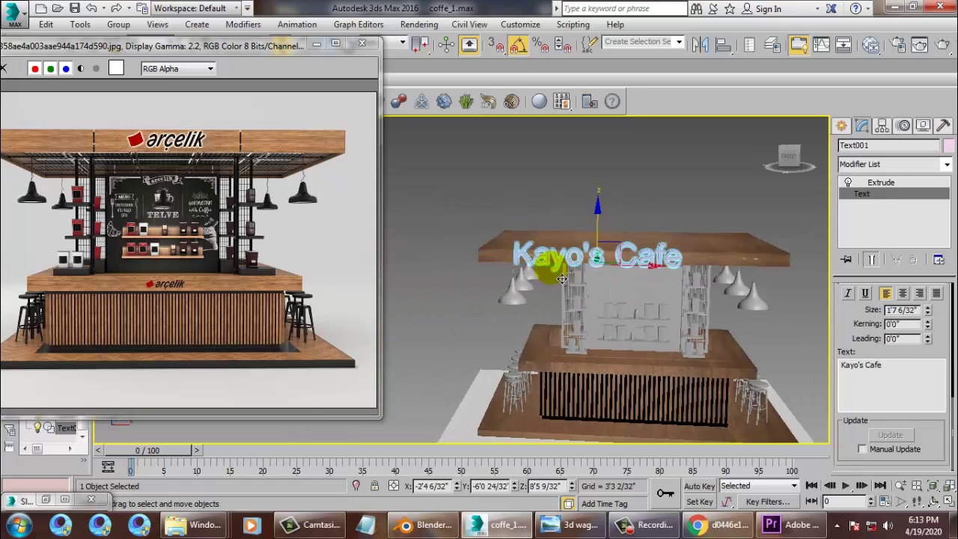
{"action": "left_click_drag", "start_coordinate": [648, 263], "coordinate": [689, 267]}
{"action": "middle_click_drag", "start_coordinate": [660, 279], "coordinate": [751, 266], "text": "alt"}
{"action": "scroll", "coordinate": [676, 288], "scroll_direction": "up", "scroll_amount": 5}
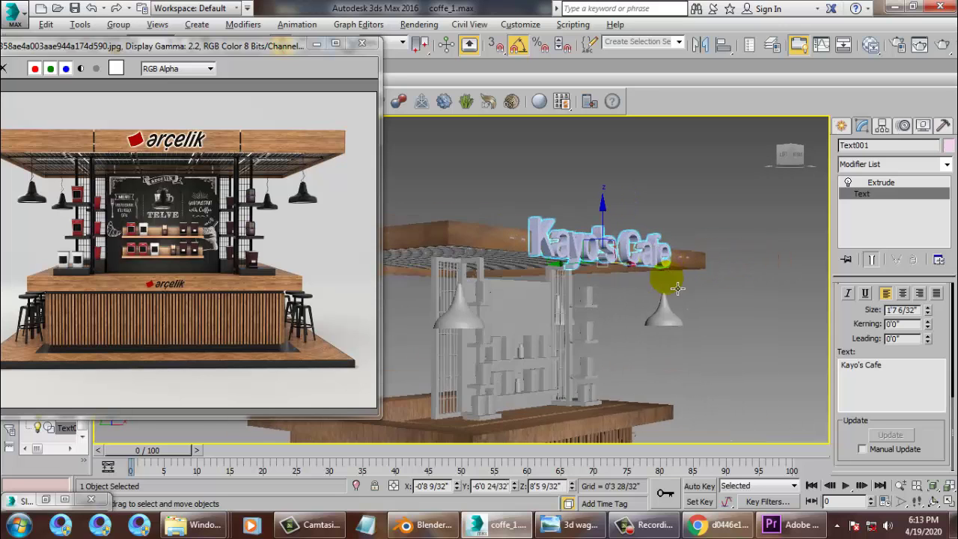
{"action": "middle_click_drag", "start_coordinate": [630, 250], "coordinate": [595, 281], "text": "alt"}
{"action": "scroll", "coordinate": [605, 274], "scroll_direction": "down", "scroll_amount": 3}
{"action": "scroll", "coordinate": [594, 268], "scroll_direction": "up", "scroll_amount": 3}
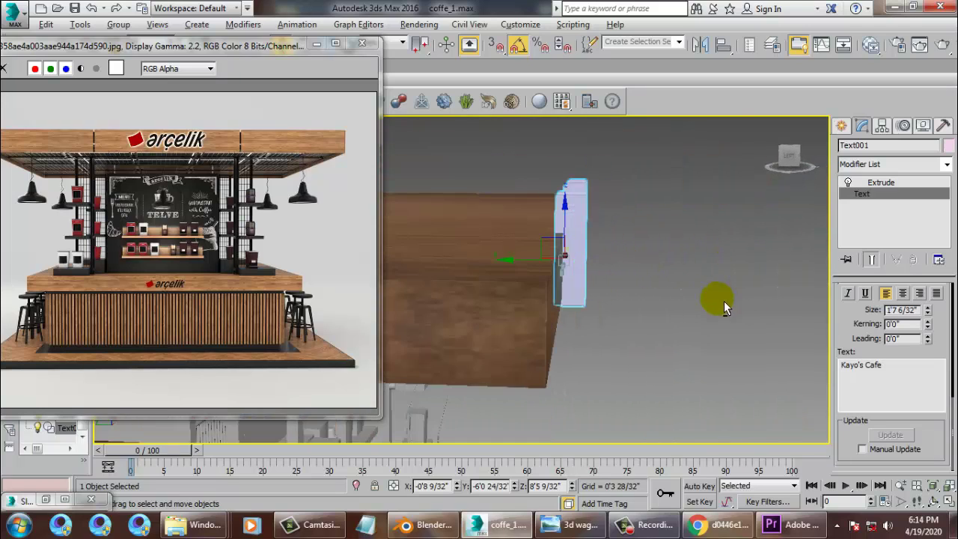
{"action": "middle_click_drag", "start_coordinate": [723, 301], "coordinate": [628, 324], "text": "alt"}
{"action": "scroll", "coordinate": [629, 325], "scroll_direction": "down", "scroll_amount": 4}
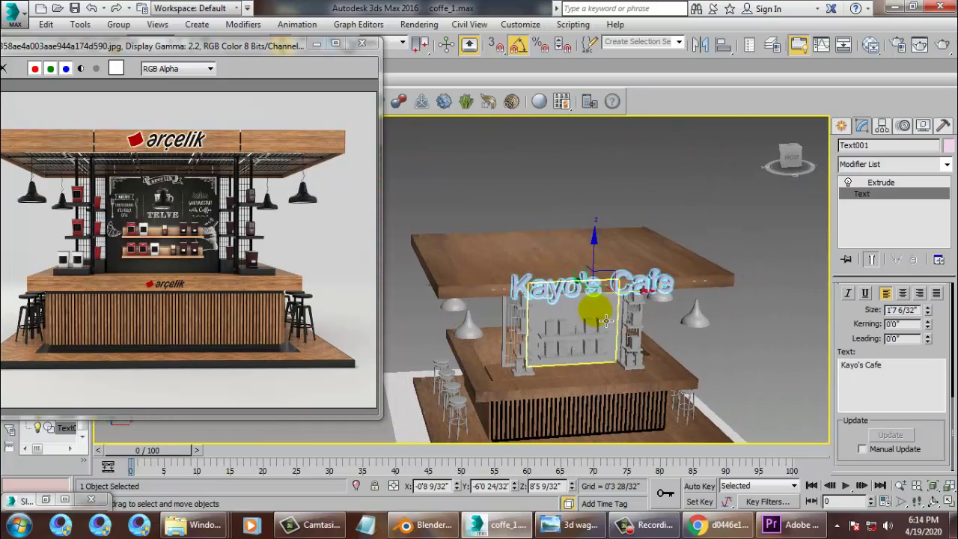
Add a new VRayMtl beside the black material and open its parameters down to self-illumination
{"action": "key", "text": "m"}
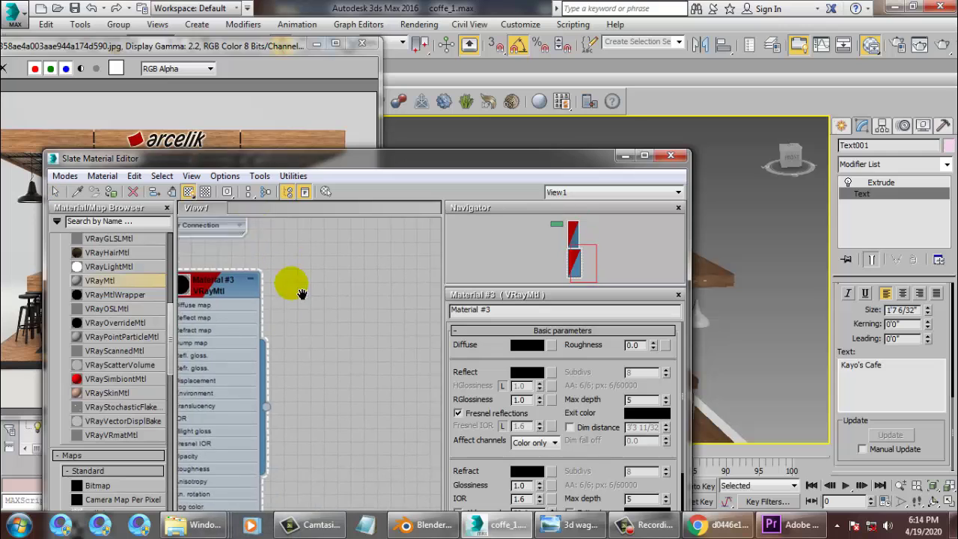
{"action": "left_click_drag", "start_coordinate": [347, 273], "coordinate": [378, 263]}
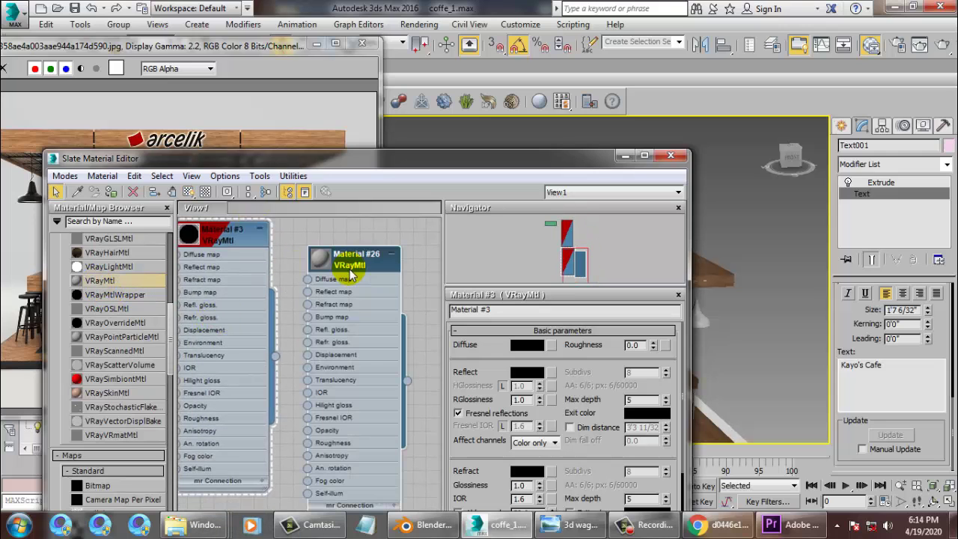
{"action": "double_click", "coordinate": [378, 263]}
{"action": "left_click_drag", "start_coordinate": [614, 457], "coordinate": [605, 207]}
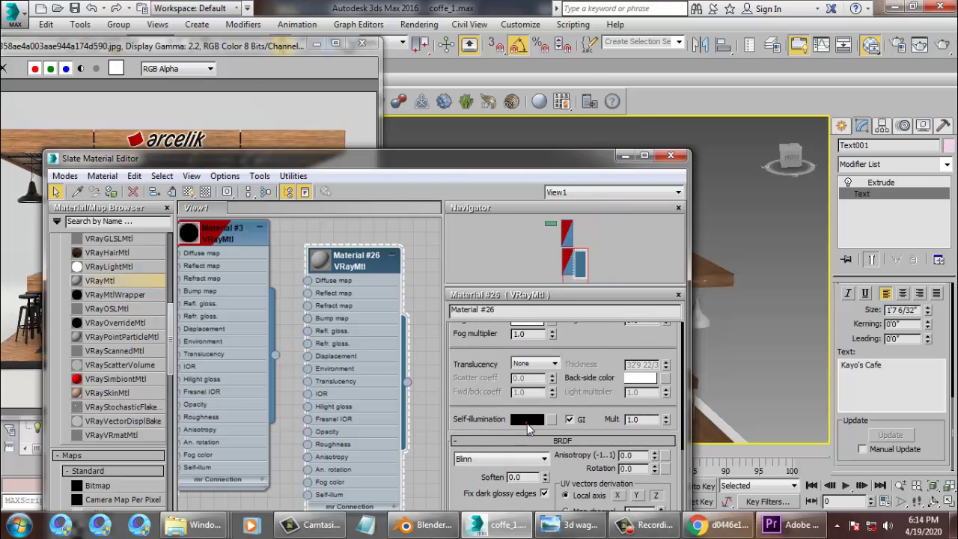
Set the new VRayMtl's self-illumination colour to red, RGB 230, 17, 17
{"action": "left_click", "coordinate": [526, 424]}
{"action": "left_click_drag", "start_coordinate": [320, 154], "coordinate": [294, 137]}
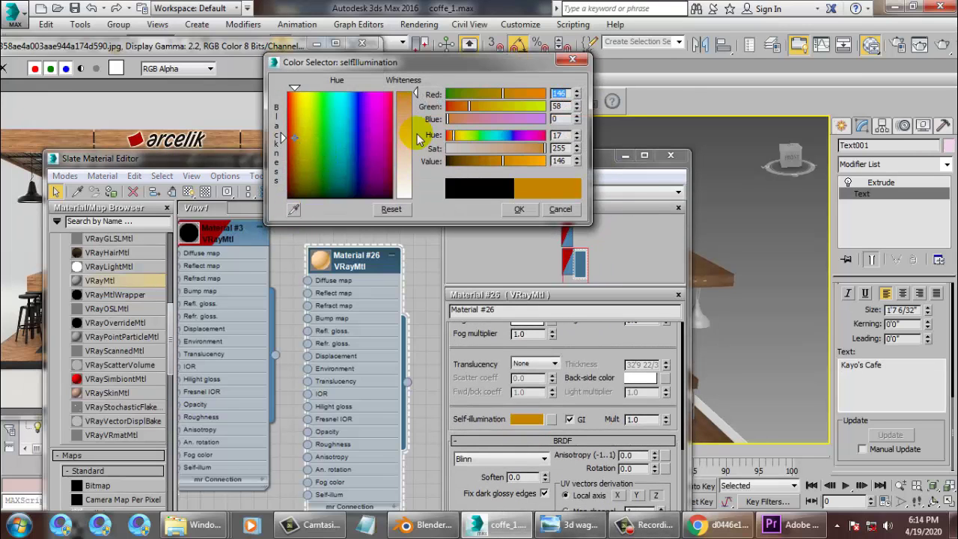
{"action": "left_click_drag", "start_coordinate": [413, 93], "coordinate": [406, 120]}
{"action": "left_click_drag", "start_coordinate": [283, 136], "coordinate": [287, 103]}
{"action": "left_click_drag", "start_coordinate": [409, 115], "coordinate": [409, 100]}
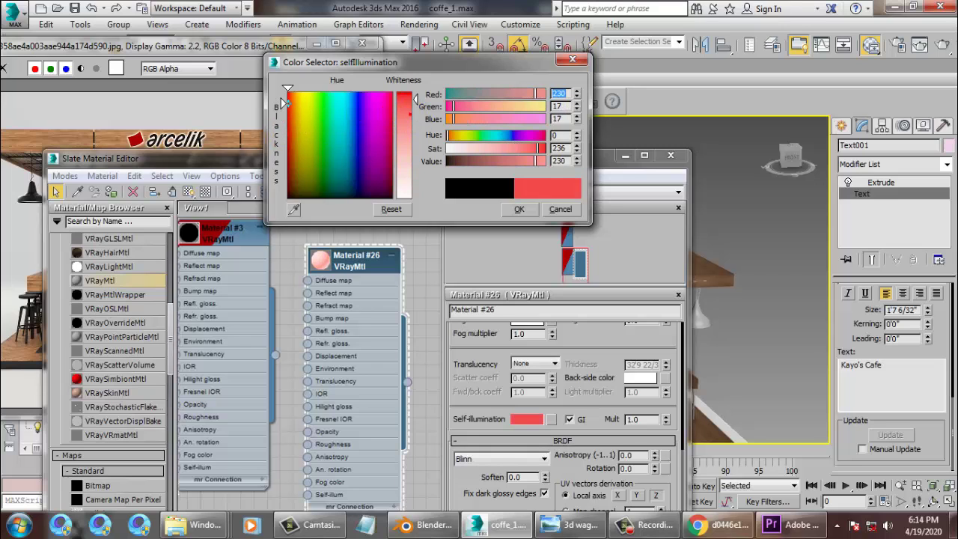
{"action": "left_click", "coordinate": [518, 209]}
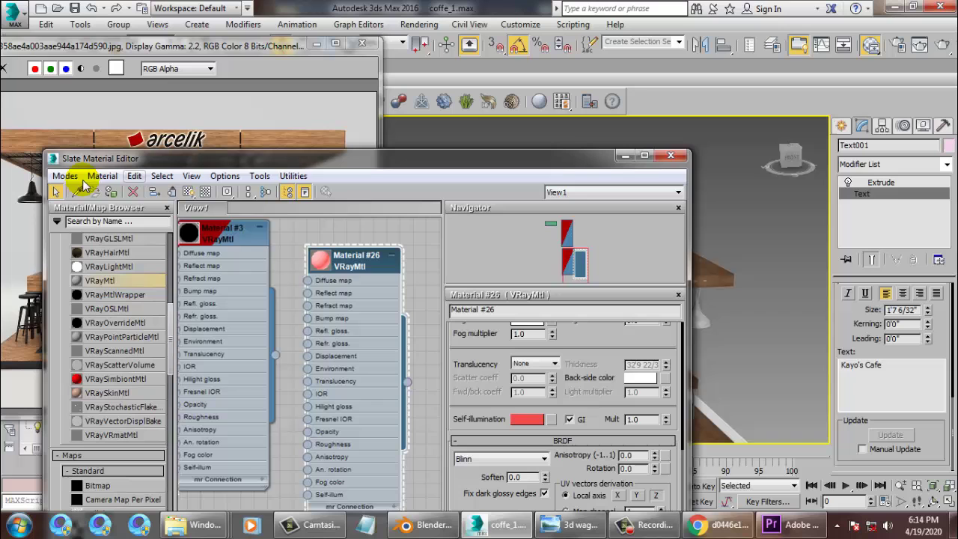
Assign the red self-illuminated VRayMtl to the Kayo's Cafe sign and show it shaded in the viewport
{"action": "left_click", "coordinate": [189, 192]}
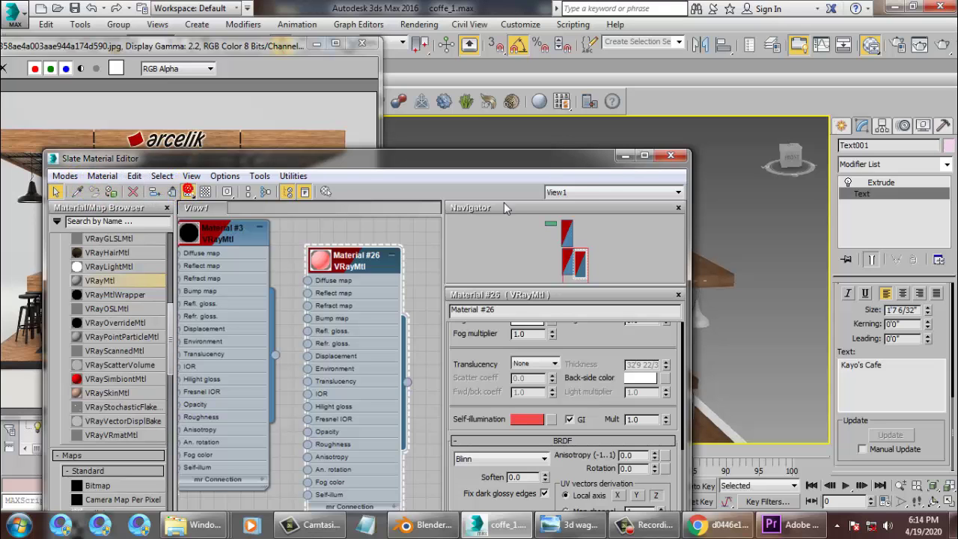
{"action": "left_click", "coordinate": [627, 154]}
{"action": "left_click", "coordinate": [707, 334]}
Select the long beam running across the underside of the roof near the sign side
{"action": "middle_click_drag", "start_coordinate": [708, 334], "coordinate": [616, 267], "text": "alt"}
{"action": "scroll", "coordinate": [699, 309], "scroll_direction": "up", "scroll_amount": 4}
{"action": "scroll", "coordinate": [554, 246], "scroll_direction": "up", "scroll_amount": 2}
{"action": "left_click", "coordinate": [537, 243]}
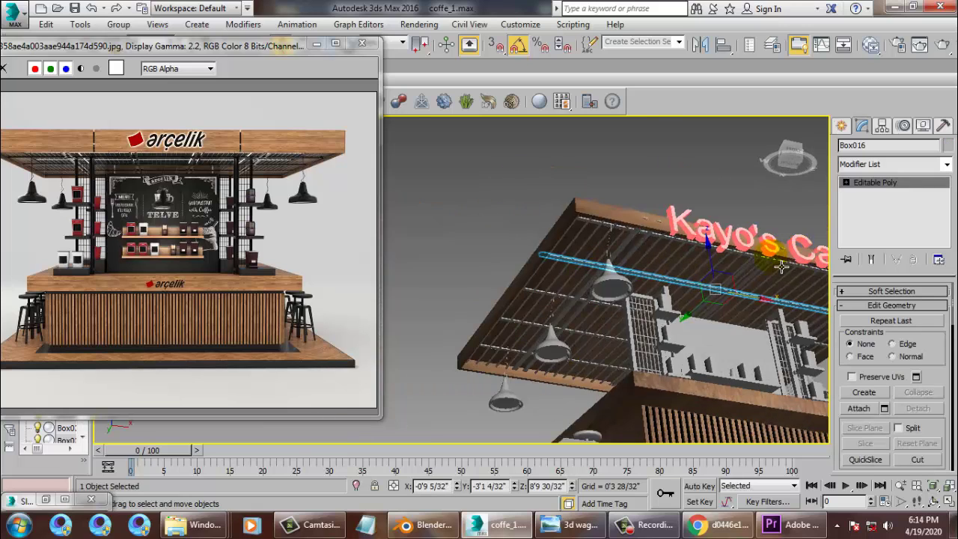
{"action": "scroll", "coordinate": [615, 267], "scroll_direction": "up", "scroll_amount": 5}
{"action": "middle_click_drag", "start_coordinate": [667, 235], "coordinate": [707, 235]}
{"action": "scroll", "coordinate": [682, 252], "scroll_direction": "up", "scroll_amount": 3}
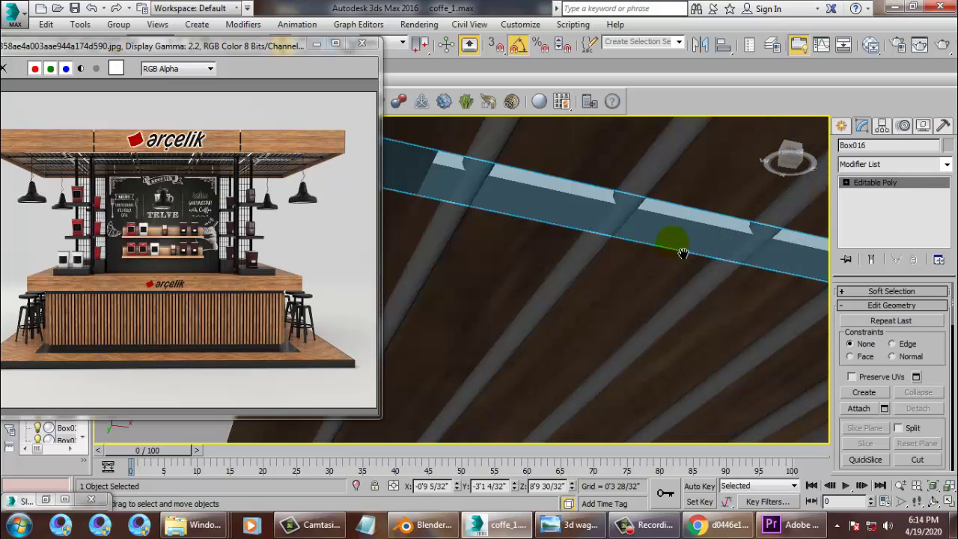
{"action": "scroll", "coordinate": [672, 252], "scroll_direction": "down", "scroll_amount": 2}
Add a new VRayMtl below the existing materials and set its diffuse colour to near-black, RGB 13, 13, 13
{"action": "key", "text": "m"}
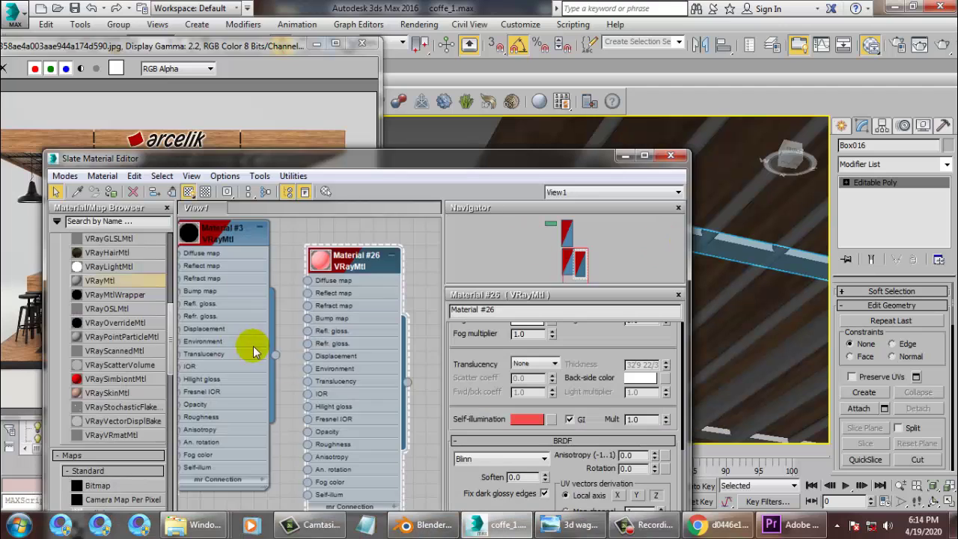
{"action": "middle_click_drag", "start_coordinate": [305, 506], "coordinate": [302, 222]}
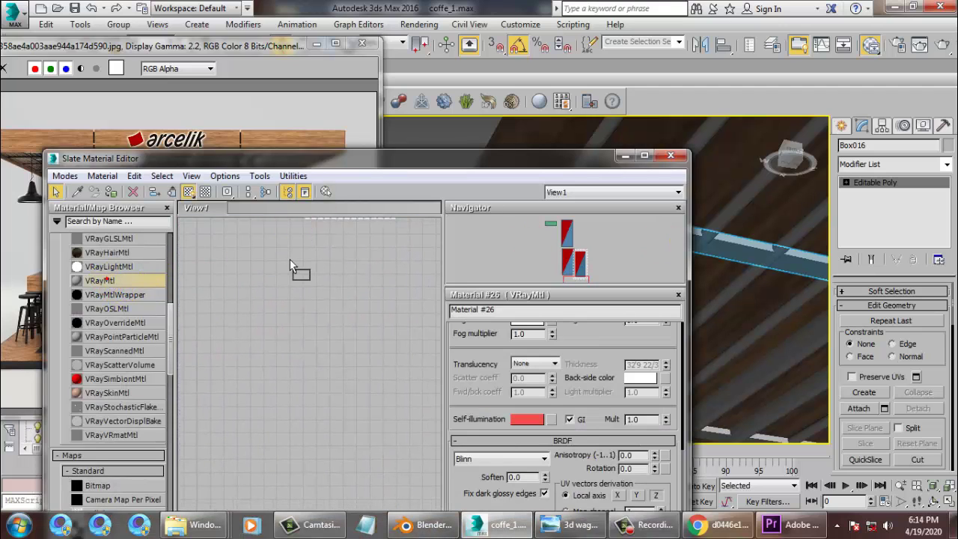
{"action": "left_click_drag", "start_coordinate": [292, 267], "coordinate": [290, 266]}
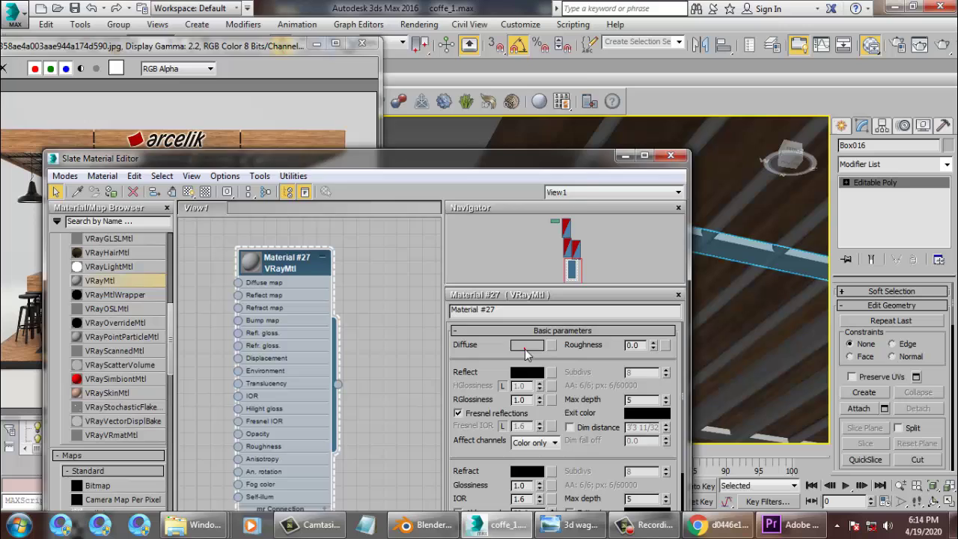
{"action": "left_click", "coordinate": [525, 345]}
{"action": "left_click_drag", "start_coordinate": [414, 147], "coordinate": [414, 94]}
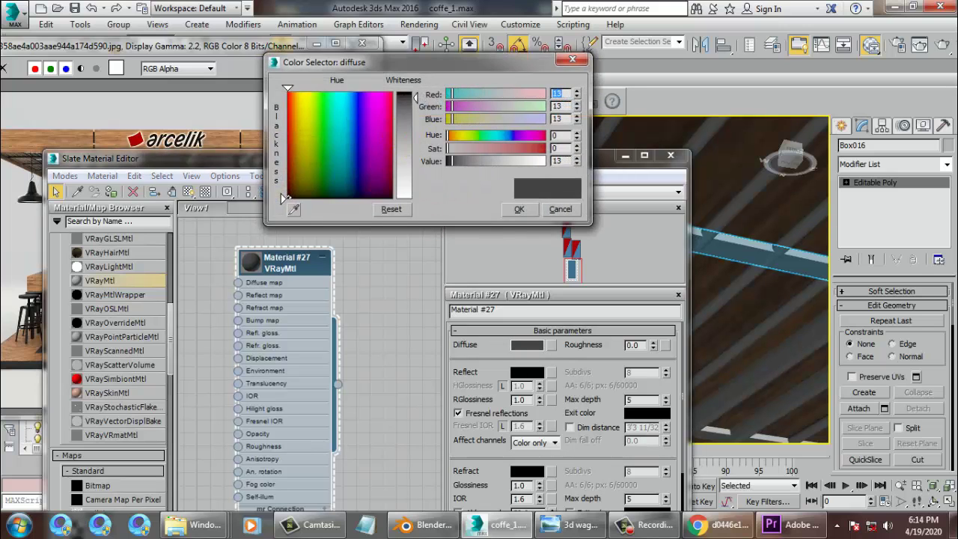
{"action": "left_click", "coordinate": [519, 209]}
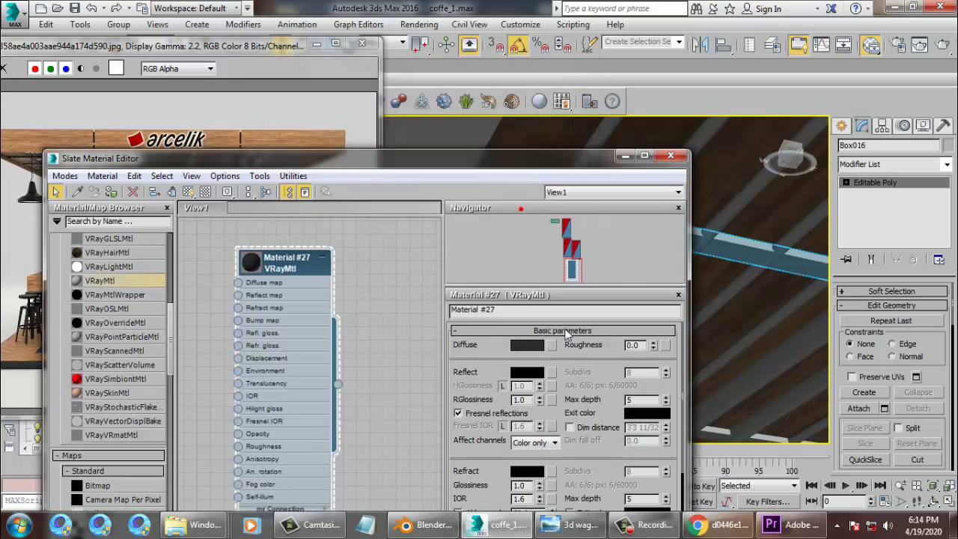
Set the new material's reflection colour to mid grey, RGB 134, and enlarge its preview sphere
{"action": "left_click", "coordinate": [526, 372]}
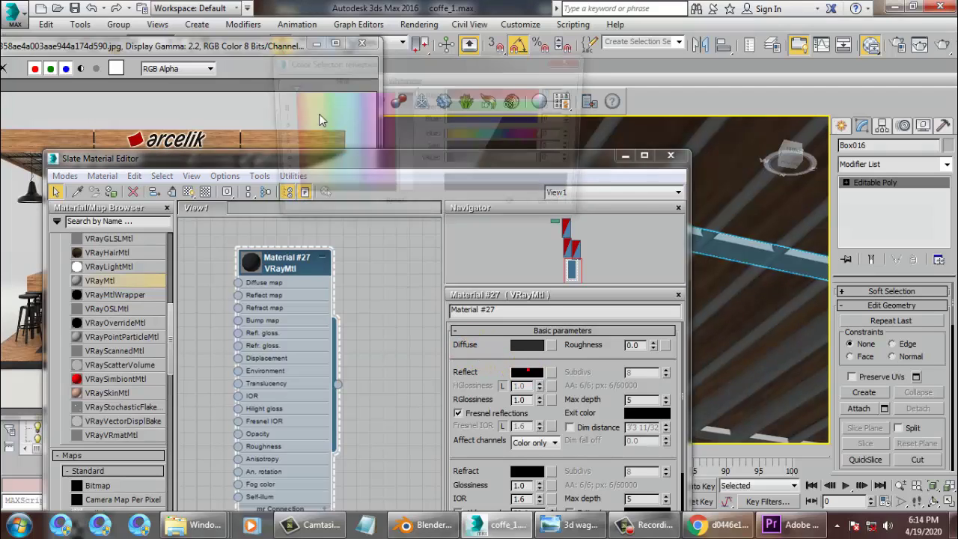
{"action": "left_click_drag", "start_coordinate": [399, 135], "coordinate": [419, 171]}
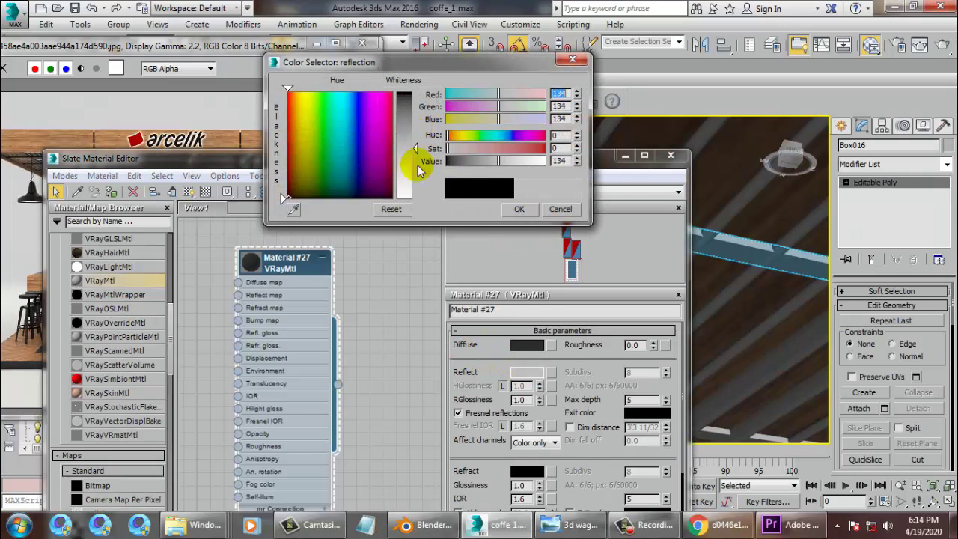
{"action": "left_click", "coordinate": [531, 209]}
{"action": "left_click", "coordinate": [266, 267]}
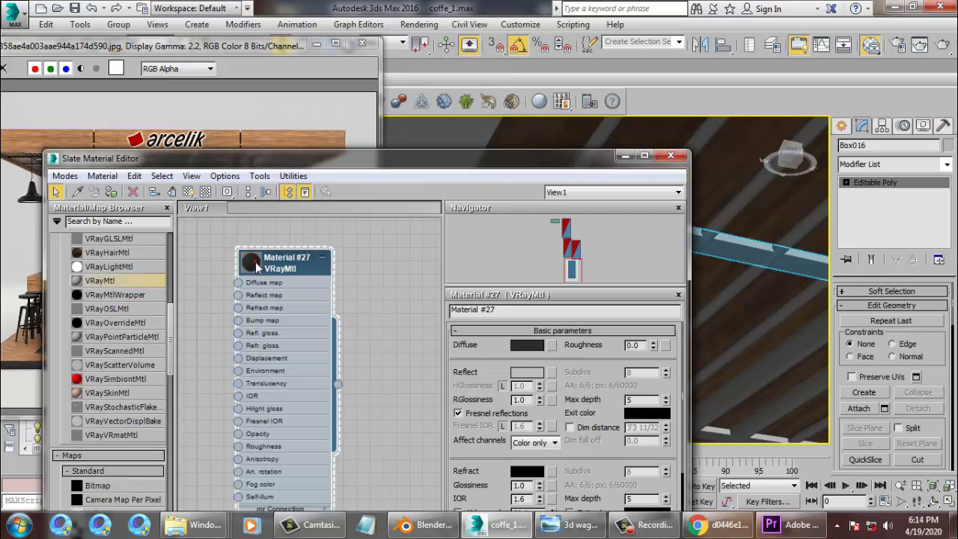
{"action": "double_click", "coordinate": [254, 262]}
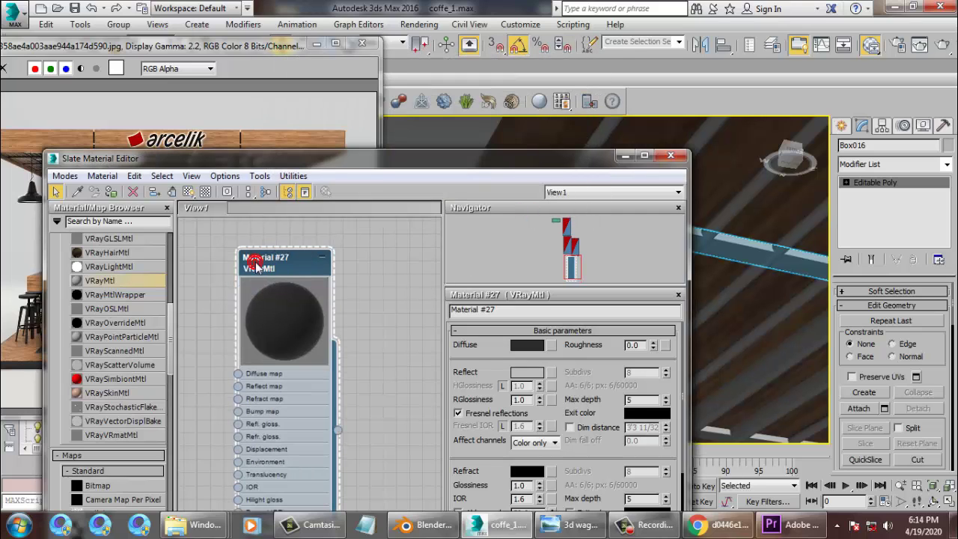
Turn off Fresnel reflections on the dark material and set its RGlossiness to 0.8
{"action": "left_click", "coordinate": [459, 414]}
{"action": "left_click_drag", "start_coordinate": [551, 419], "coordinate": [547, 431]}
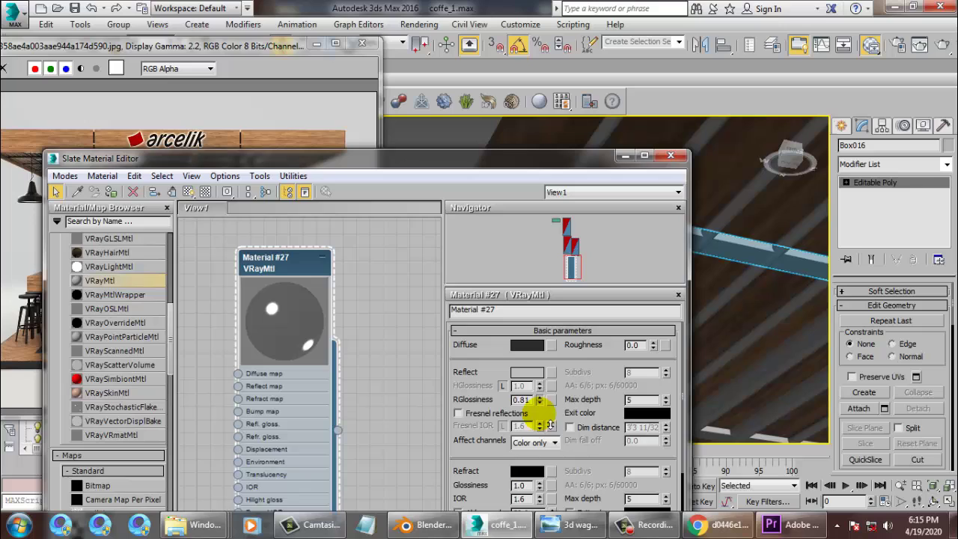
{"action": "left_click", "coordinate": [479, 416]}
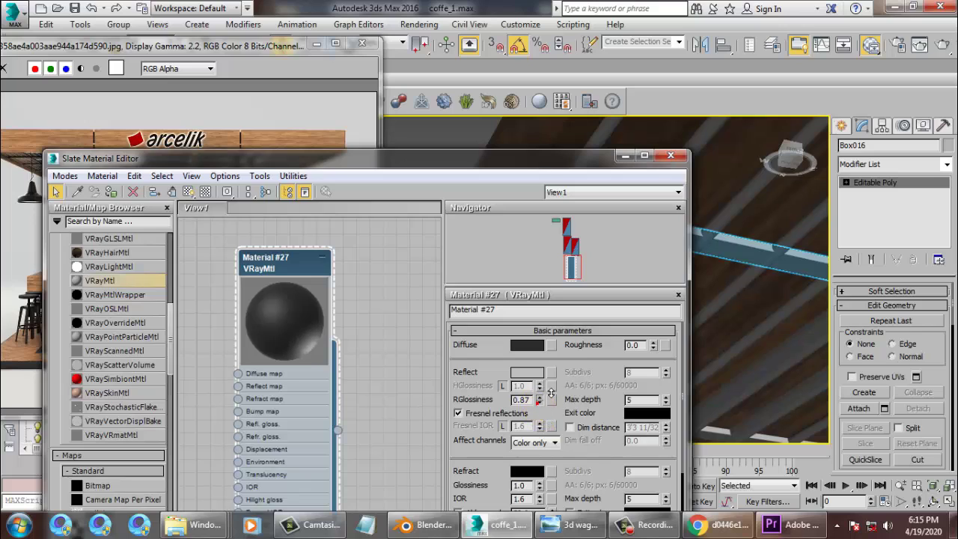
{"action": "left_click_drag", "start_coordinate": [550, 388], "coordinate": [552, 374]}
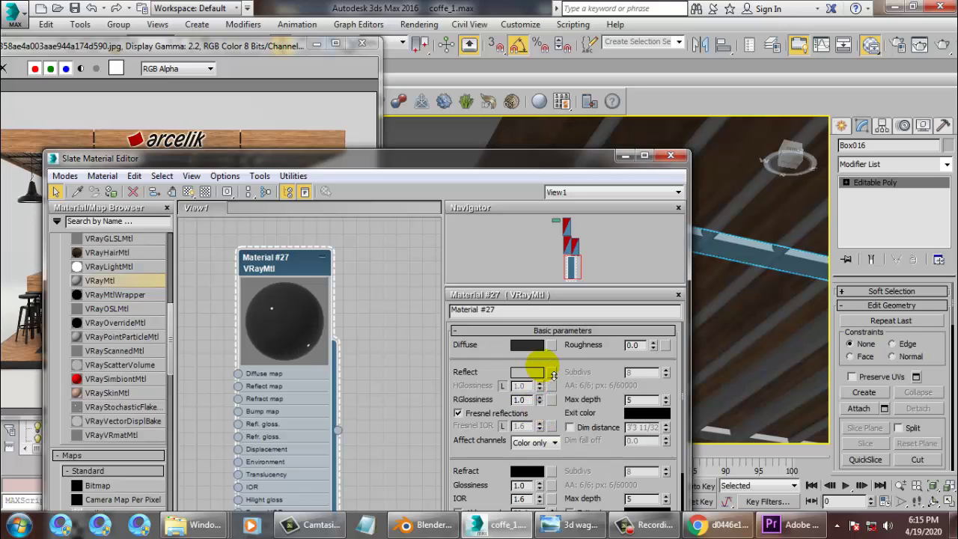
{"action": "left_click_drag", "start_coordinate": [560, 410], "coordinate": [500, 431]}
{"action": "left_click", "coordinate": [540, 401]}
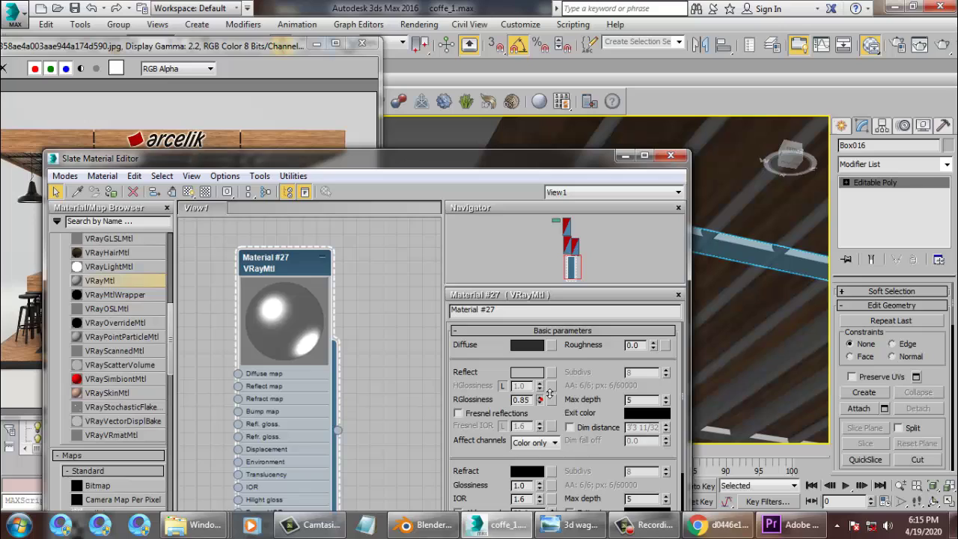
{"action": "left_click_drag", "start_coordinate": [549, 394], "coordinate": [547, 391]}
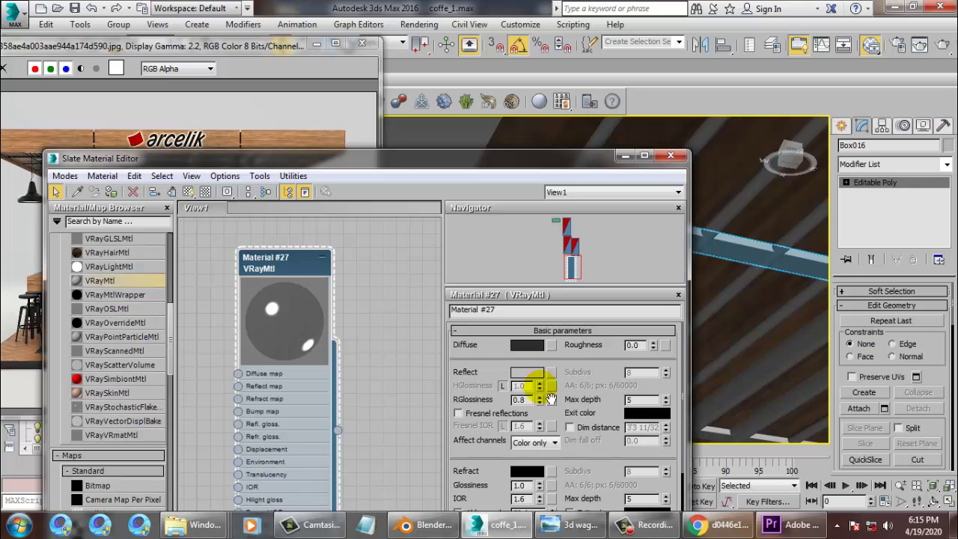
Assign the dark reflective material to the selected roof beam and check it against the remaining ceiling bars
{"action": "left_click", "coordinate": [111, 191]}
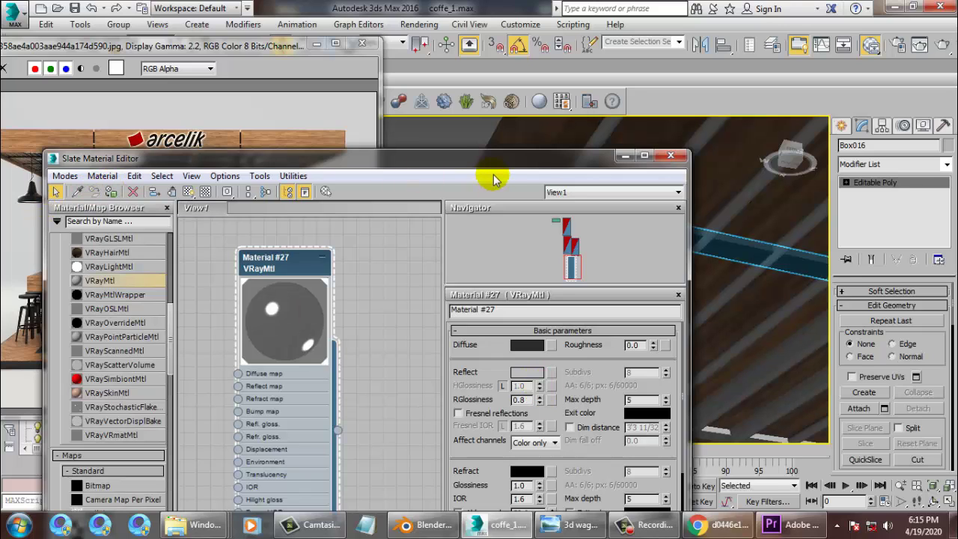
{"action": "left_click", "coordinate": [625, 156]}
{"action": "middle_click_drag", "start_coordinate": [648, 304], "coordinate": [547, 214]}
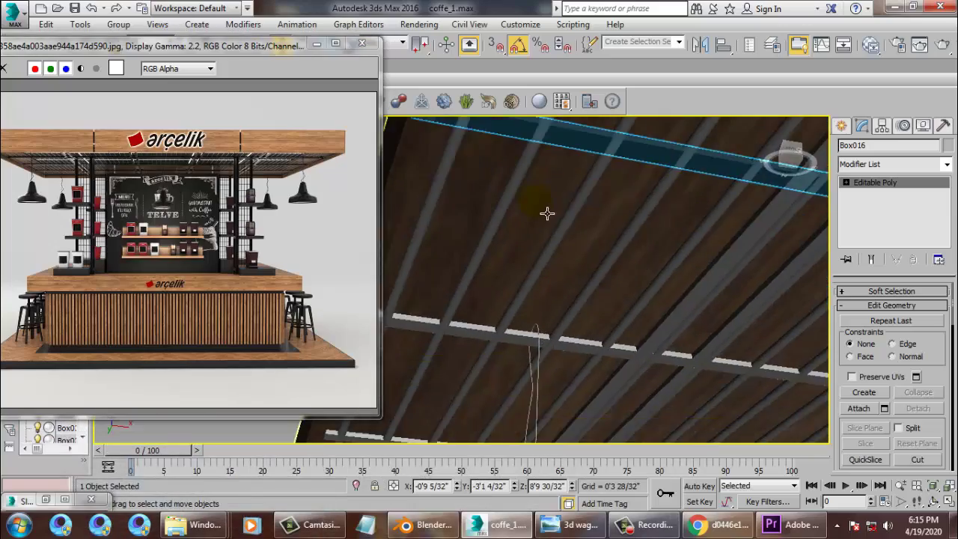
{"action": "scroll", "coordinate": [547, 214], "scroll_direction": "down", "scroll_amount": 4}
{"action": "scroll", "coordinate": [639, 273], "scroll_direction": "down", "scroll_amount": 4}
{"action": "mouse_move", "coordinate": [581, 274]}
{"action": "middle_mouse_down", "text": "alt"}
{"action": "mouse_move", "coordinate": [667, 288]}
{"action": "mouse_move", "coordinate": [573, 271]}
{"action": "middle_mouse_up", "text": "alt"}
Select every object of the stall in the Top view
{"action": "key", "text": "alt+w"}
{"action": "right_click", "coordinate": [408, 254]}
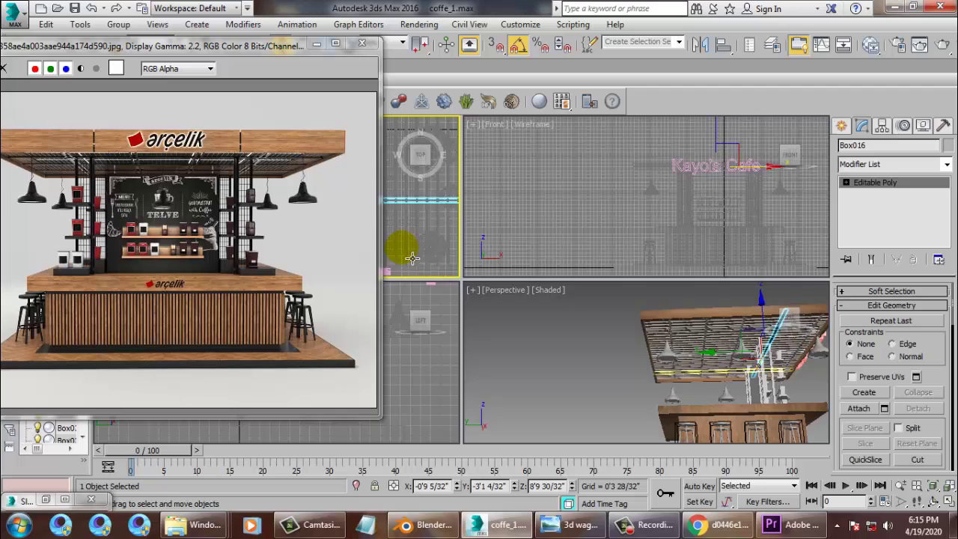
{"action": "key", "text": "alt+w"}
{"action": "scroll", "coordinate": [442, 224], "scroll_direction": "down", "scroll_amount": 4}
{"action": "middle_click_drag", "start_coordinate": [447, 229], "coordinate": [566, 284]}
{"action": "scroll", "coordinate": [588, 257], "scroll_direction": "up", "scroll_amount": 3}
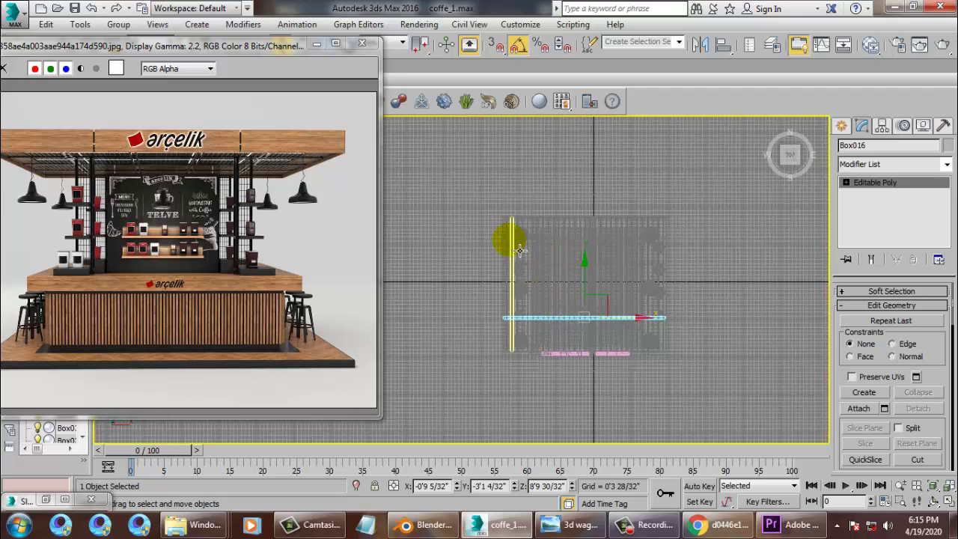
{"action": "scroll", "coordinate": [461, 218], "scroll_direction": "up", "scroll_amount": 4}
{"action": "scroll", "coordinate": [463, 219], "scroll_direction": "down", "scroll_amount": 4}
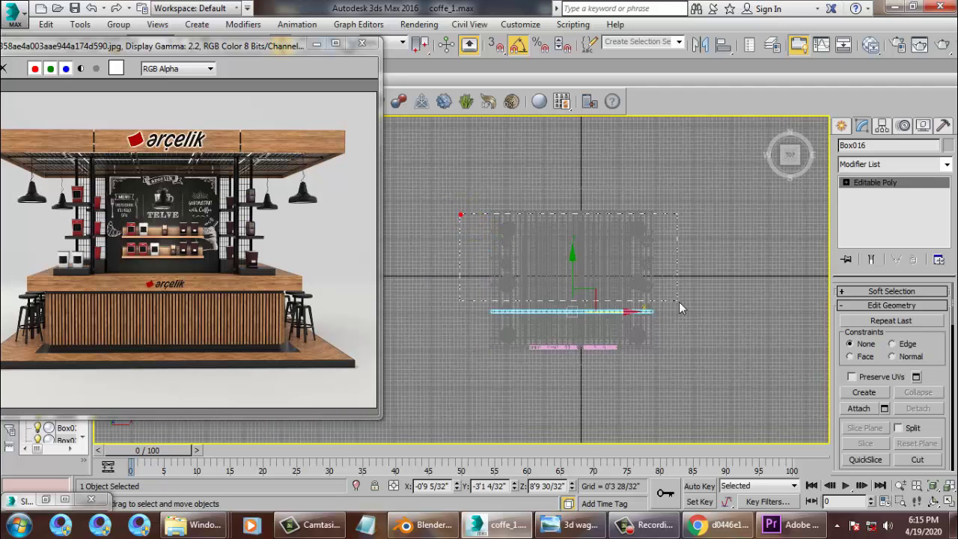
{"action": "key", "text": "ctrl+a"}
In the Front view, deselect everything below the roof so only the roof-level objects stay selected
{"action": "key", "text": "alt+w"}
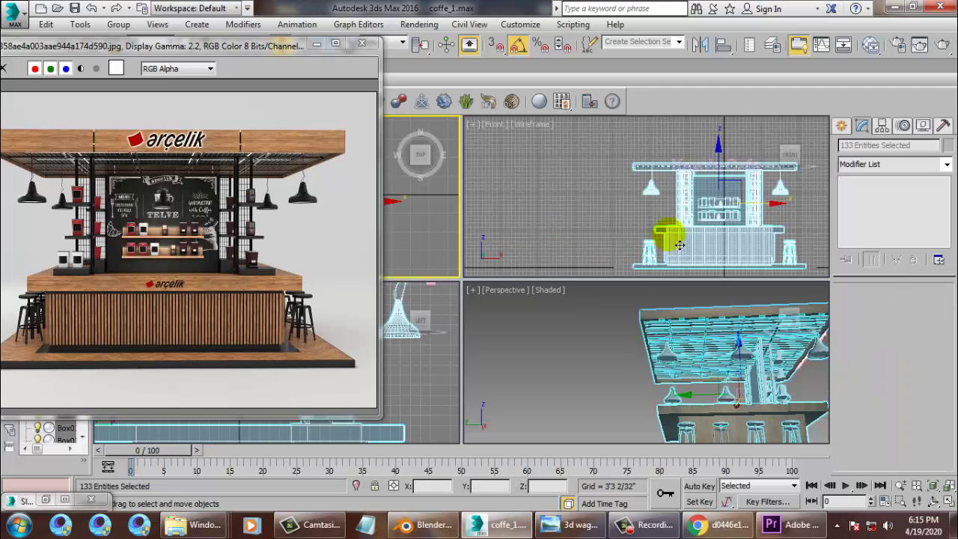
{"action": "right_click", "coordinate": [669, 239]}
{"action": "key", "text": "alt+w"}
{"action": "middle_click_drag", "start_coordinate": [602, 210], "coordinate": [582, 161]}
{"action": "scroll", "coordinate": [591, 156], "scroll_direction": "down", "scroll_amount": 2}
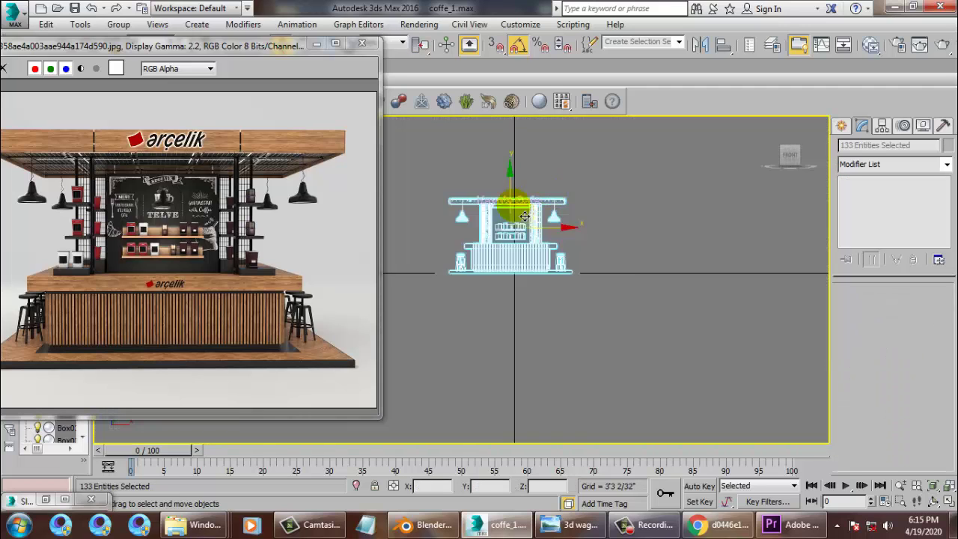
{"action": "middle_click_drag", "start_coordinate": [514, 211], "coordinate": [583, 213]}
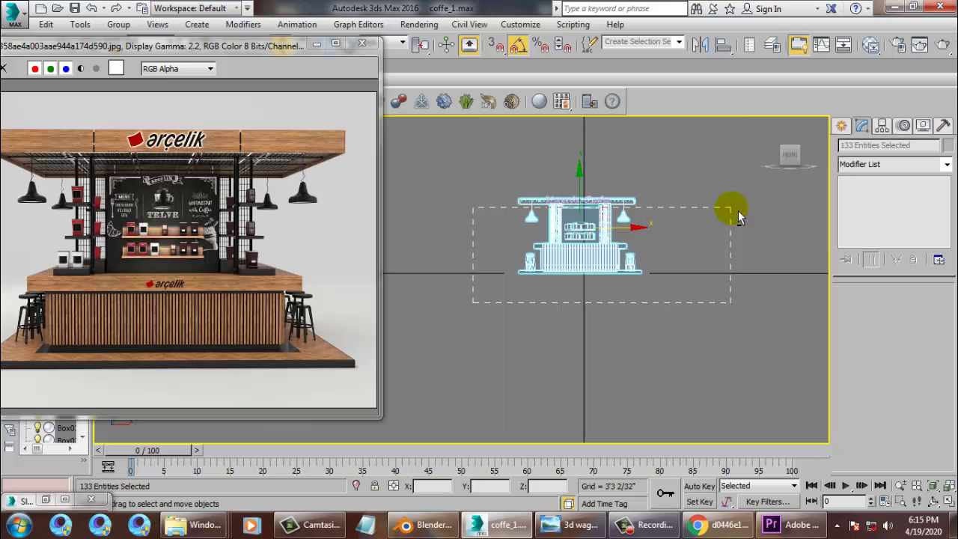
{"action": "left_click_drag", "start_coordinate": [738, 217], "coordinate": [733, 213]}
Remove the tops of the two grid columns and the wooden roof frame from the selection, keeping the ceiling bars
{"action": "scroll", "coordinate": [695, 297], "scroll_direction": "up", "scroll_amount": 8}
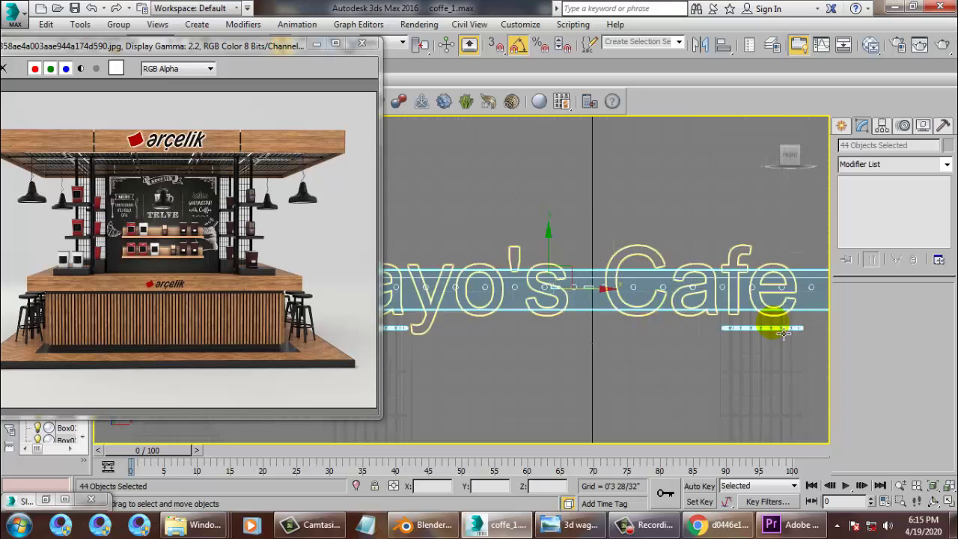
{"action": "left_click_drag", "start_coordinate": [874, 321], "coordinate": [853, 329], "text": "alt"}
{"action": "middle_click_drag", "start_coordinate": [615, 284], "coordinate": [821, 263]}
{"action": "left_click_drag", "start_coordinate": [611, 305], "coordinate": [613, 303], "text": "alt"}
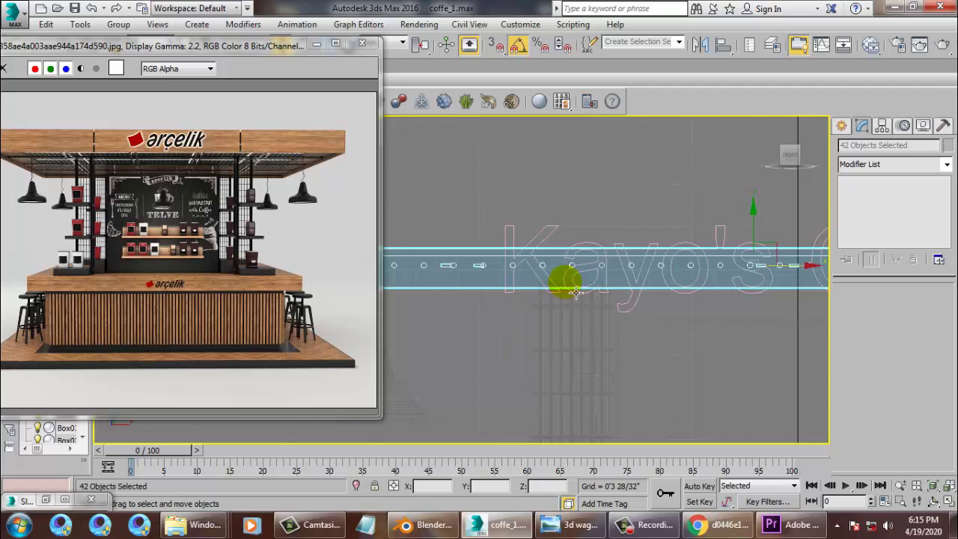
{"action": "left_click", "coordinate": [558, 246], "text": "alt"}
Assign the dark reflective material to all selected ceiling bars and beams in the Perspective view
{"action": "key", "text": "alt+w"}
{"action": "mouse_move", "coordinate": [638, 352]}
{"action": "middle_mouse_down", "text": "alt"}
{"action": "mouse_move", "coordinate": [648, 332]}
{"action": "mouse_move", "coordinate": [635, 345]}
{"action": "middle_mouse_up", "text": "alt"}
{"action": "key", "text": "alt+w"}
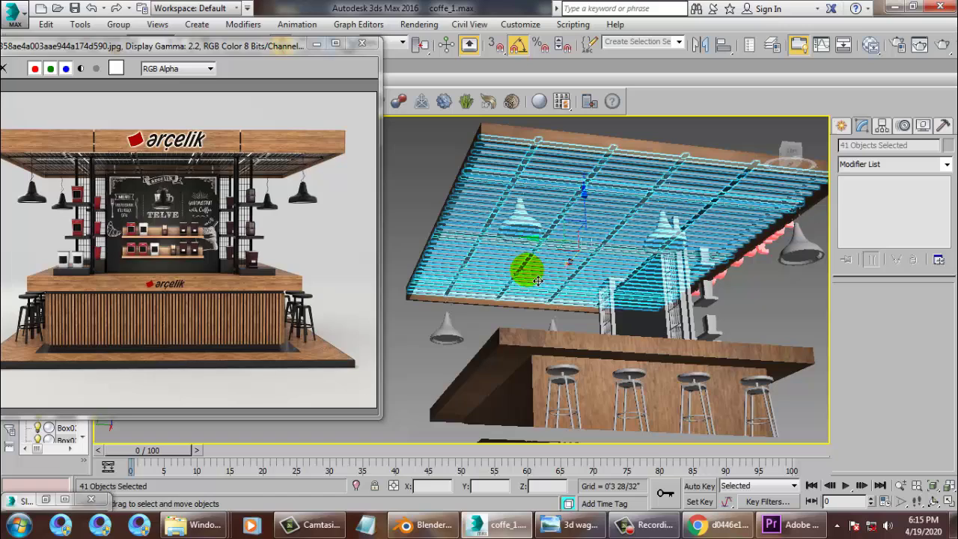
{"action": "key", "text": "m"}
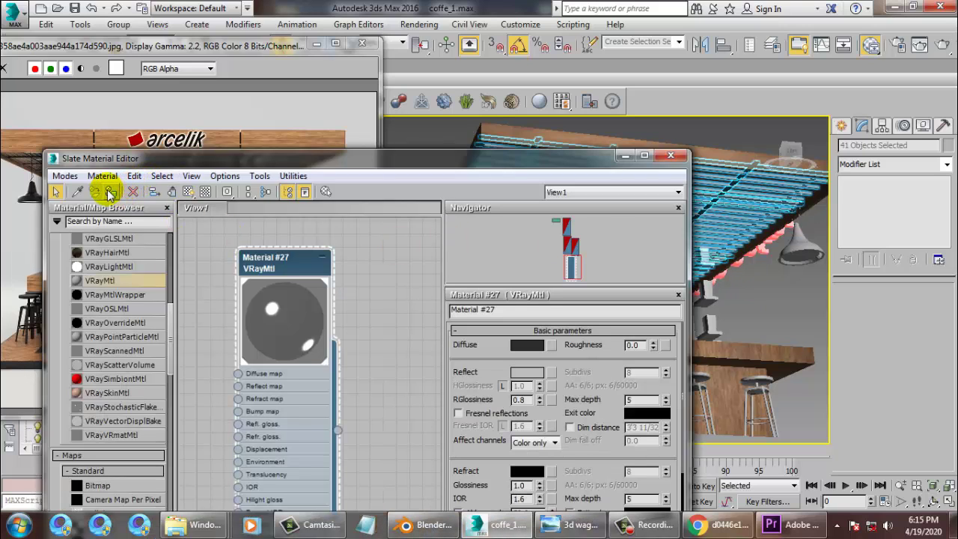
{"action": "left_click", "coordinate": [109, 193]}
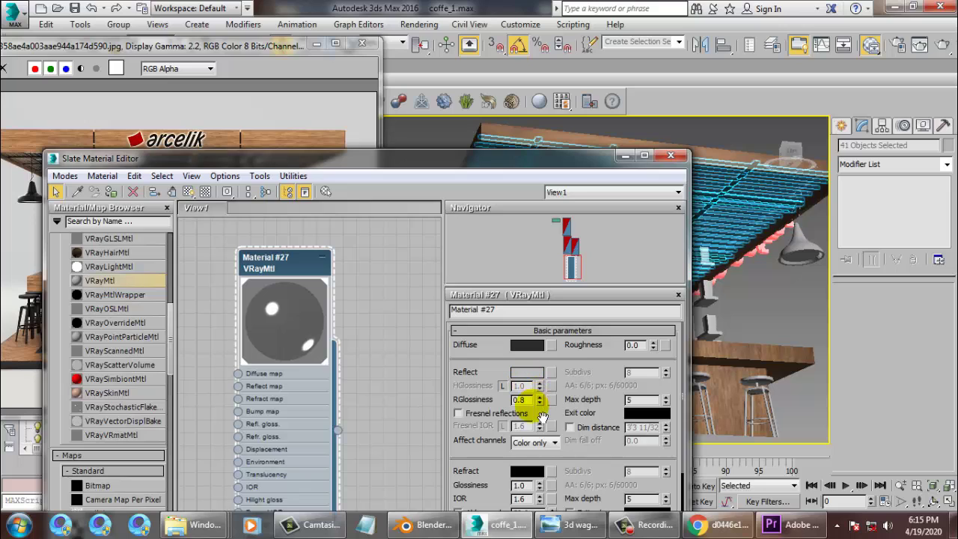
Unlock the dark material's highlight glossiness, set HGlossiness to 0.75 and reapply the material to the ceiling bars
{"action": "left_click", "coordinate": [503, 386]}
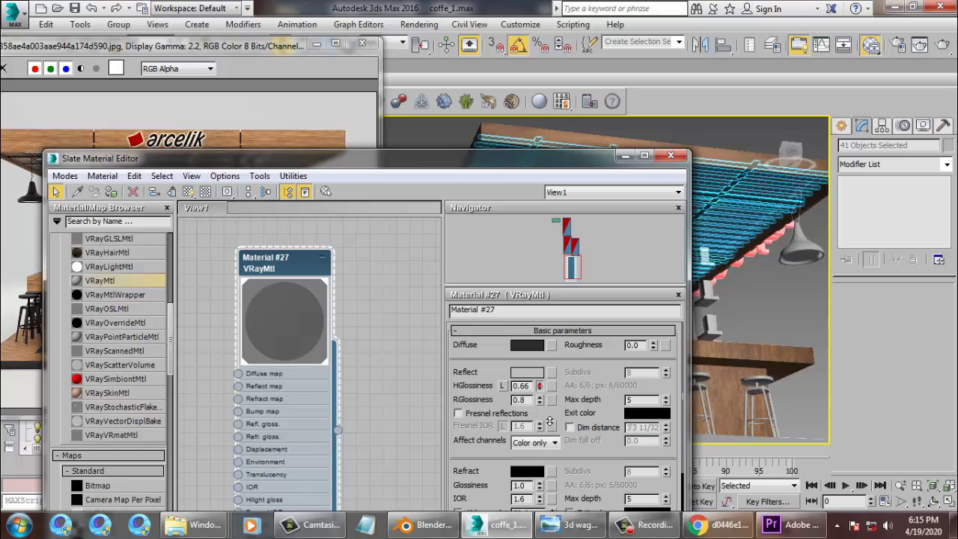
{"action": "left_click_drag", "start_coordinate": [549, 421], "coordinate": [547, 400]}
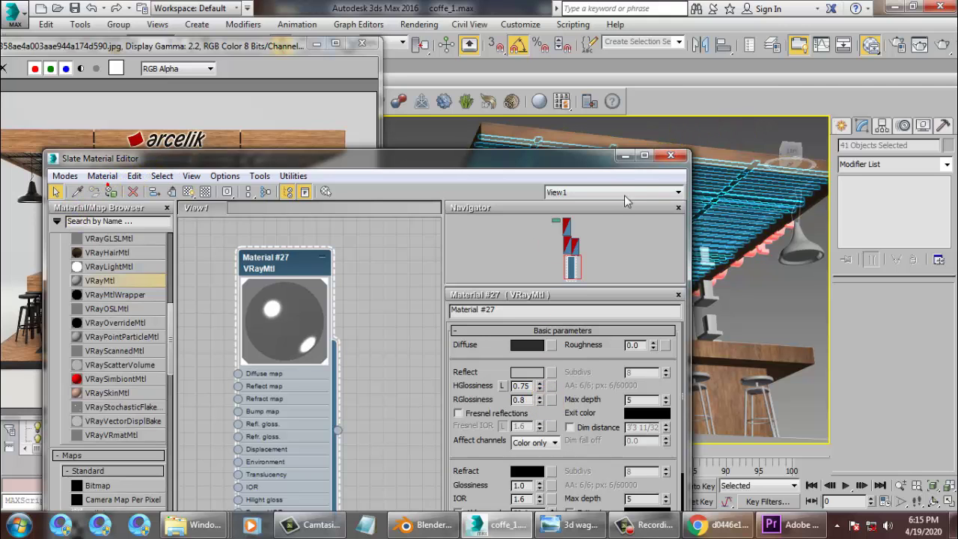
{"action": "left_click", "coordinate": [625, 155]}
Select all four rectangular frames of the two grid columns flanking the back wall
{"action": "middle_click_drag", "start_coordinate": [699, 239], "coordinate": [718, 231], "text": "alt"}
{"action": "scroll", "coordinate": [666, 271], "scroll_direction": "up", "scroll_amount": 3}
{"action": "middle_click_drag", "start_coordinate": [667, 271], "coordinate": [592, 278], "text": "alt"}
{"action": "middle_click_drag", "start_coordinate": [651, 254], "coordinate": [648, 290]}
{"action": "left_click", "coordinate": [591, 191]}
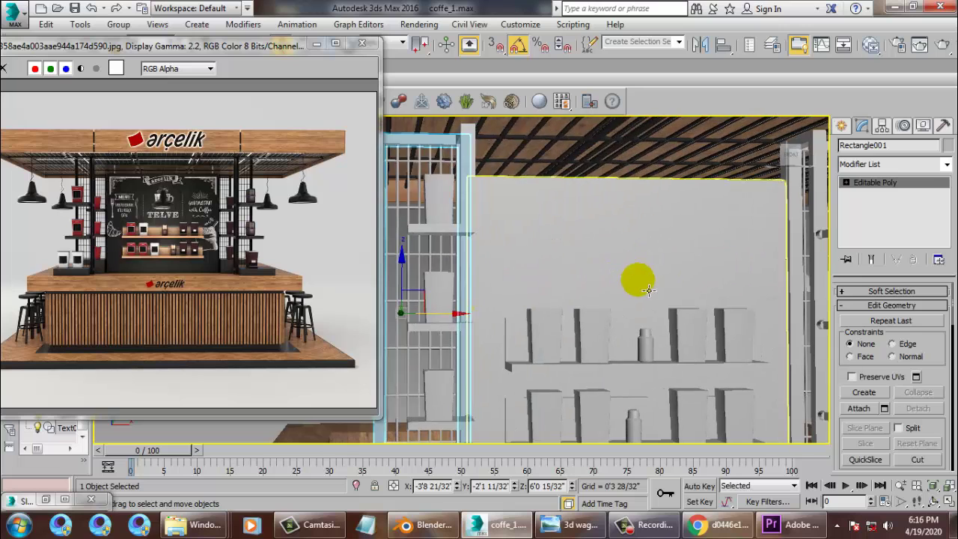
{"action": "scroll", "coordinate": [648, 290], "scroll_direction": "down", "scroll_amount": 5}
{"action": "left_click", "coordinate": [656, 247], "text": "ctrl"}
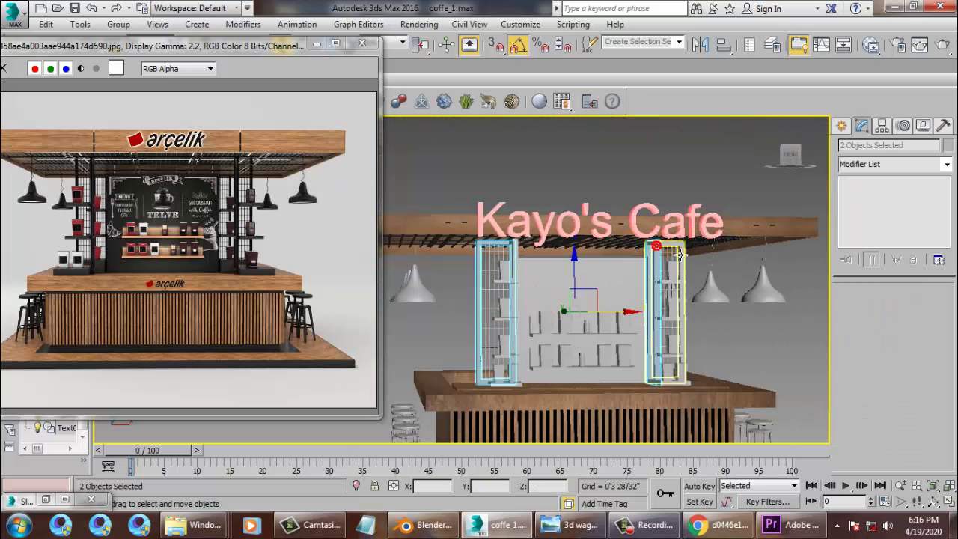
{"action": "left_click", "coordinate": [680, 254], "text": "ctrl"}
{"action": "middle_click_drag", "start_coordinate": [662, 294], "coordinate": [604, 302], "text": "alt"}
{"action": "scroll", "coordinate": [613, 299], "scroll_direction": "up", "scroll_amount": 4}
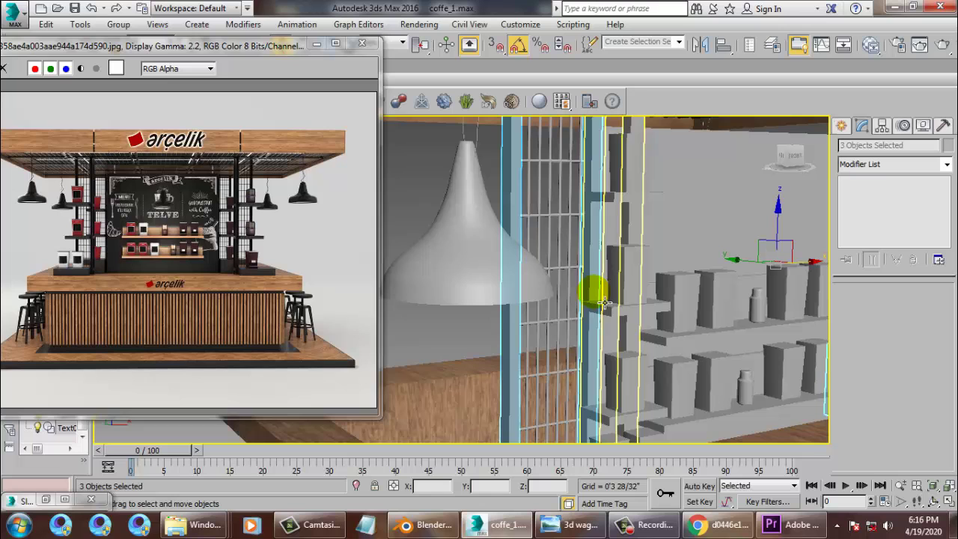
{"action": "left_click", "coordinate": [633, 205], "text": "ctrl"}
{"action": "scroll", "coordinate": [504, 257], "scroll_direction": "down", "scroll_amount": 5}
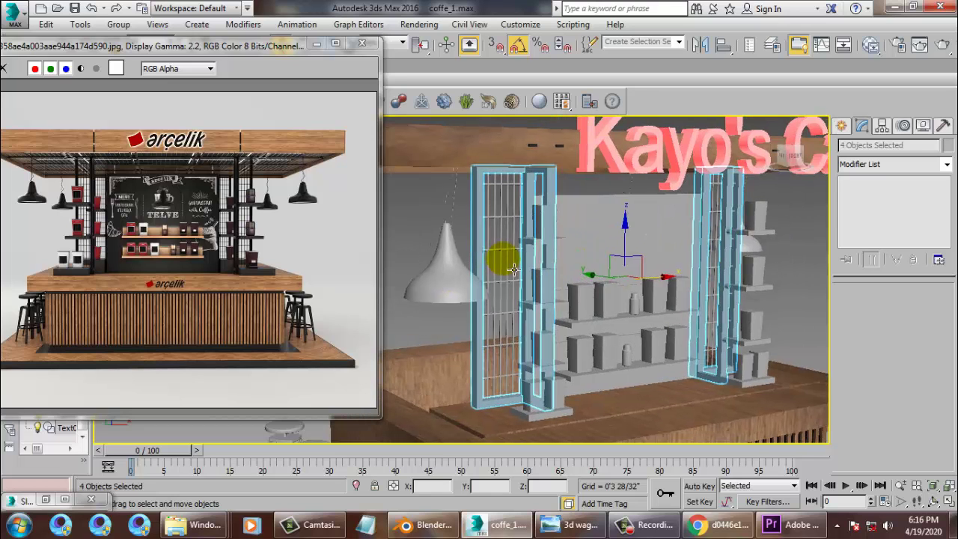
Assign the dark reflective Material #27 to the selected column frames and clear the selection
{"action": "key", "text": "m"}
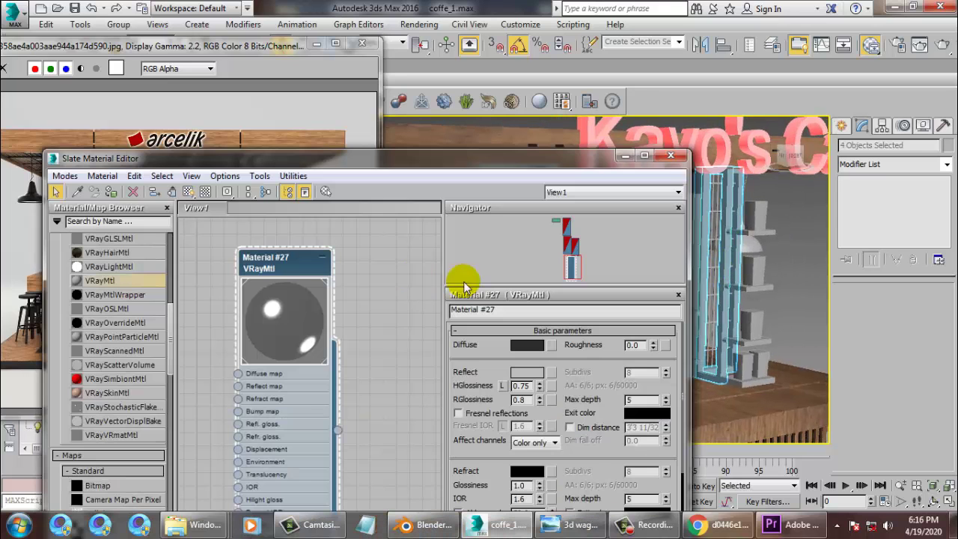
{"action": "left_click", "coordinate": [626, 156]}
{"action": "left_click", "coordinate": [790, 202]}
Render a V-Ray test image of the dark column frames and ceiling bars, and close the frame buffer
{"action": "middle_click_drag", "start_coordinate": [615, 269], "coordinate": [624, 252]}
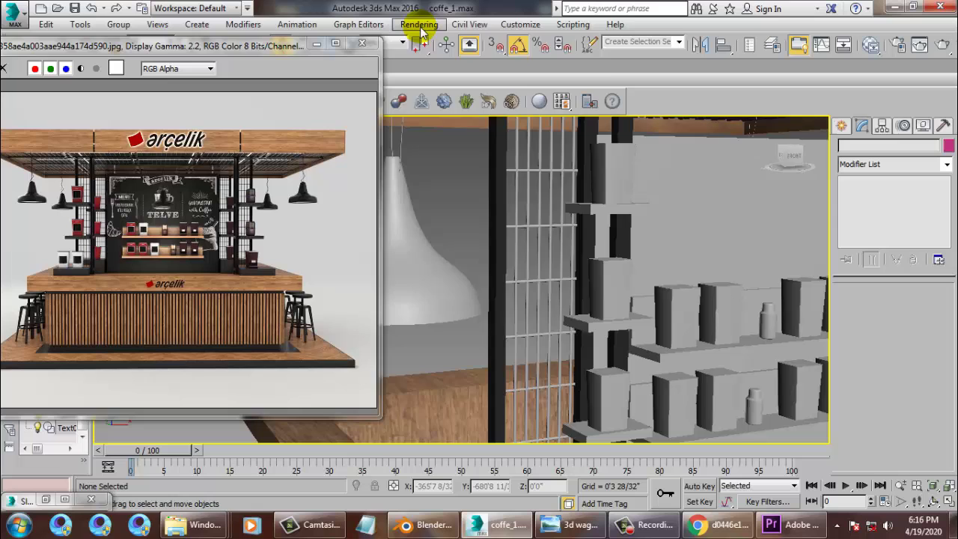
{"action": "left_click", "coordinate": [419, 24]}
{"action": "left_click", "coordinate": [430, 41]}
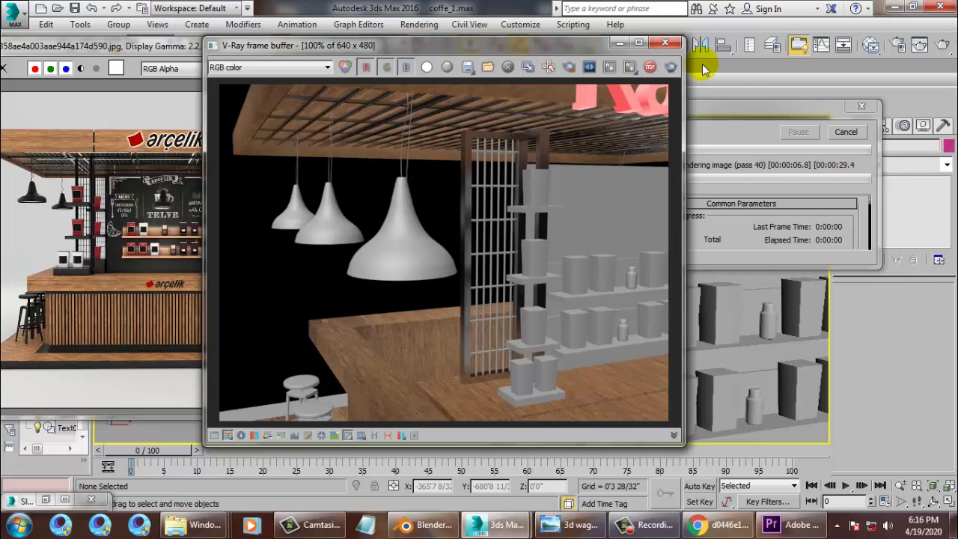
{"action": "left_click", "coordinate": [670, 45]}
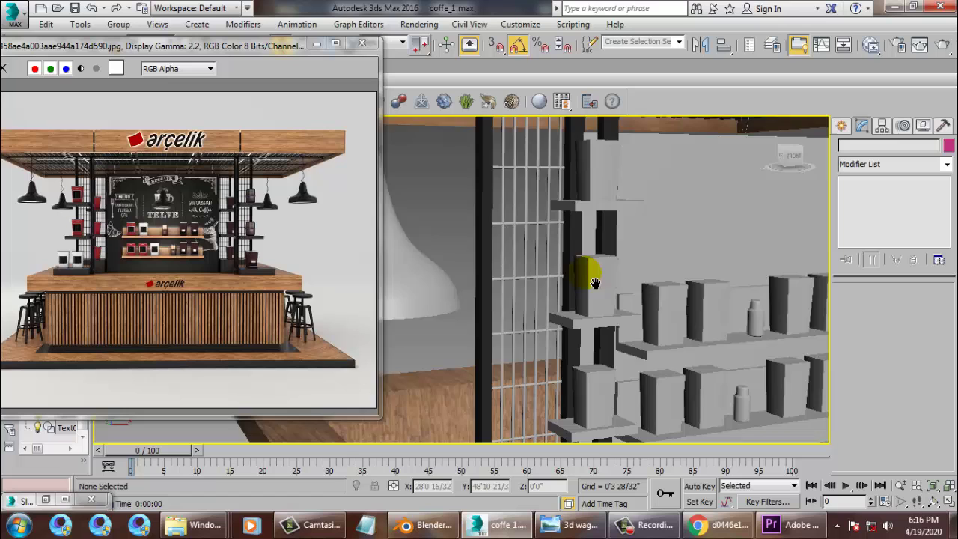
Select all seven thin vertical bars of the left column's grid
{"action": "scroll", "coordinate": [569, 262], "scroll_direction": "down", "scroll_amount": 5}
{"action": "scroll", "coordinate": [523, 248], "scroll_direction": "up", "scroll_amount": 5}
{"action": "scroll", "coordinate": [524, 248], "scroll_direction": "up", "scroll_amount": 2}
{"action": "scroll", "coordinate": [513, 252], "scroll_direction": "down", "scroll_amount": 6}
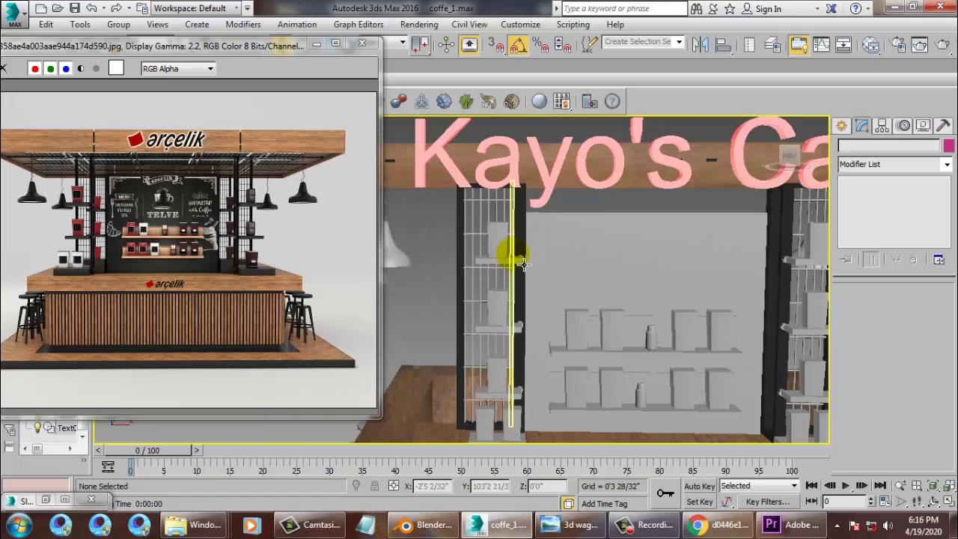
{"action": "left_click", "coordinate": [501, 191]}
{"action": "scroll", "coordinate": [507, 187], "scroll_direction": "up", "scroll_amount": 5}
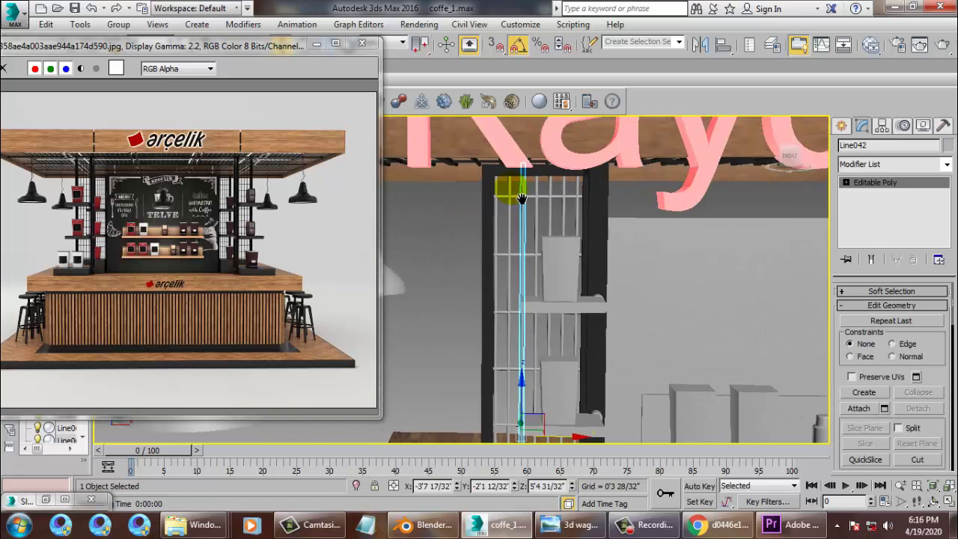
{"action": "left_click", "coordinate": [516, 197], "text": "ctrl"}
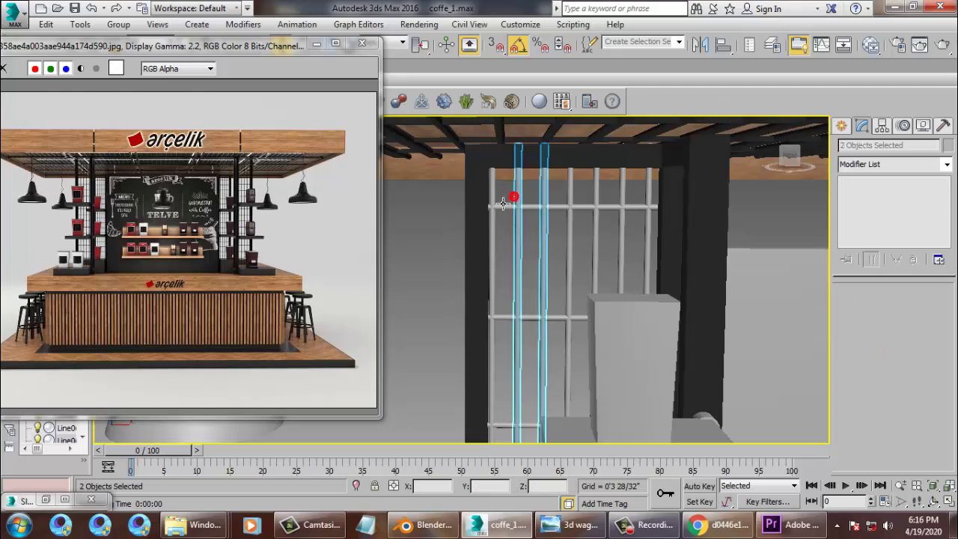
{"action": "left_click", "coordinate": [492, 196], "text": "ctrl"}
{"action": "left_click", "coordinate": [569, 192], "text": "ctrl"}
{"action": "left_click", "coordinate": [596, 196], "text": "ctrl"}
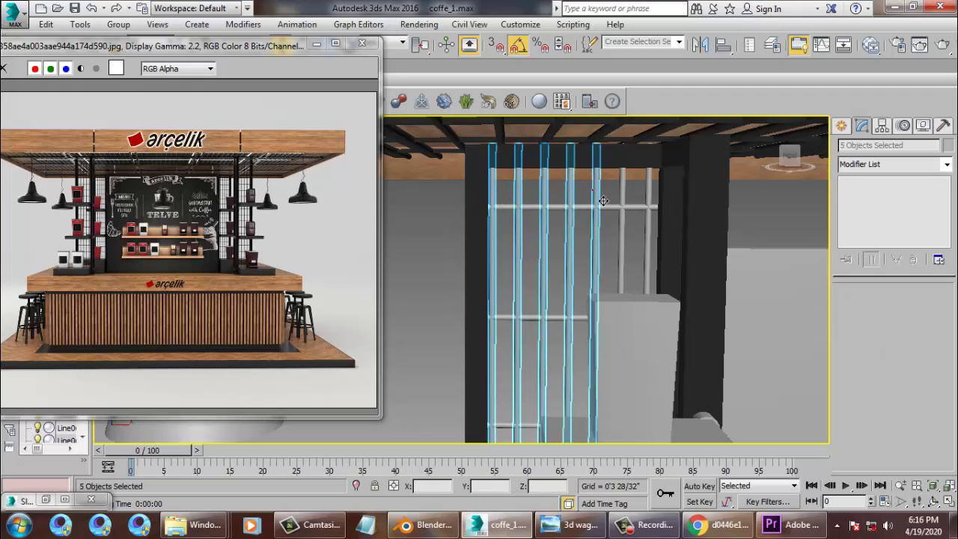
{"action": "left_click", "coordinate": [622, 199], "text": "ctrl"}
{"action": "left_click", "coordinate": [648, 208], "text": "ctrl"}
Add the left grid's horizontal bars to the selection and assign the dark Material #27 to all selected bars
{"action": "left_click", "coordinate": [647, 210], "text": "ctrl"}
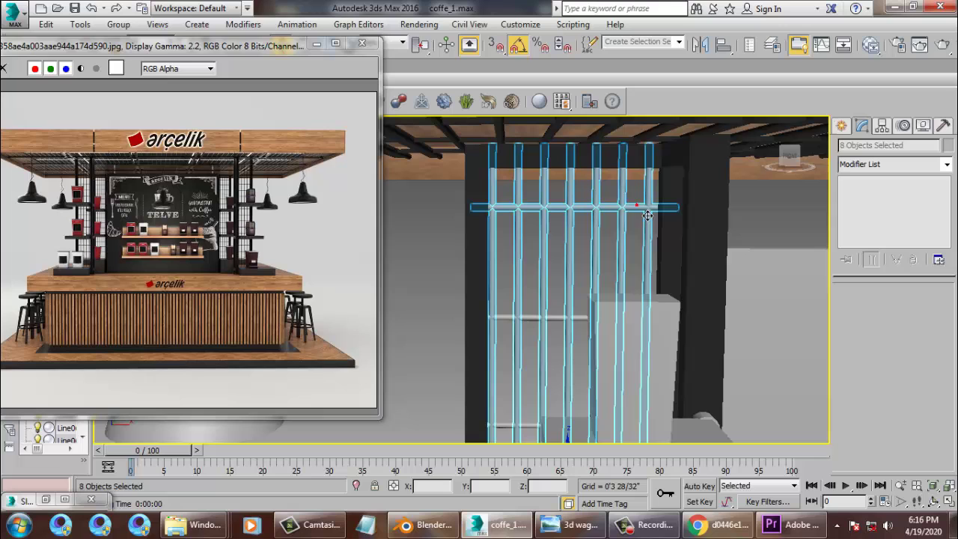
{"action": "left_click", "coordinate": [529, 321], "text": "ctrl"}
{"action": "left_click", "coordinate": [593, 313], "text": "ctrl"}
{"action": "middle_click_drag", "start_coordinate": [604, 321], "coordinate": [552, 245], "text": "alt"}
{"action": "left_click", "coordinate": [537, 216], "text": "ctrl"}
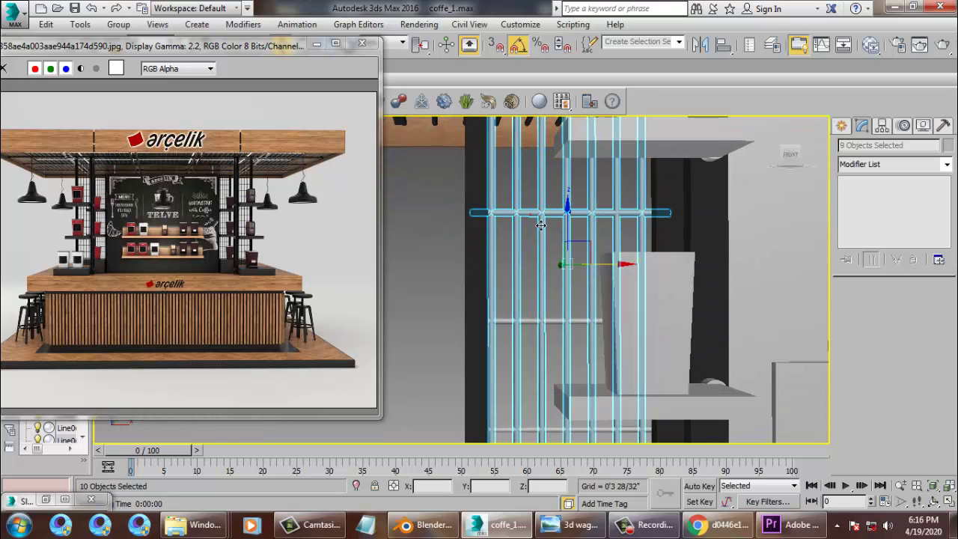
{"action": "left_click", "coordinate": [532, 322], "text": "ctrl"}
{"action": "middle_click_drag", "start_coordinate": [623, 327], "coordinate": [619, 219]}
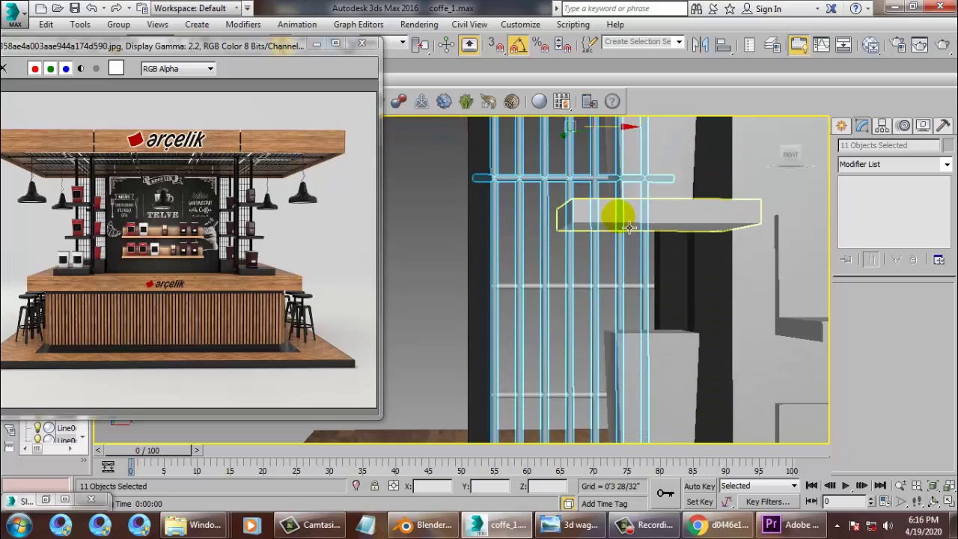
{"action": "left_click", "coordinate": [563, 293], "text": "ctrl"}
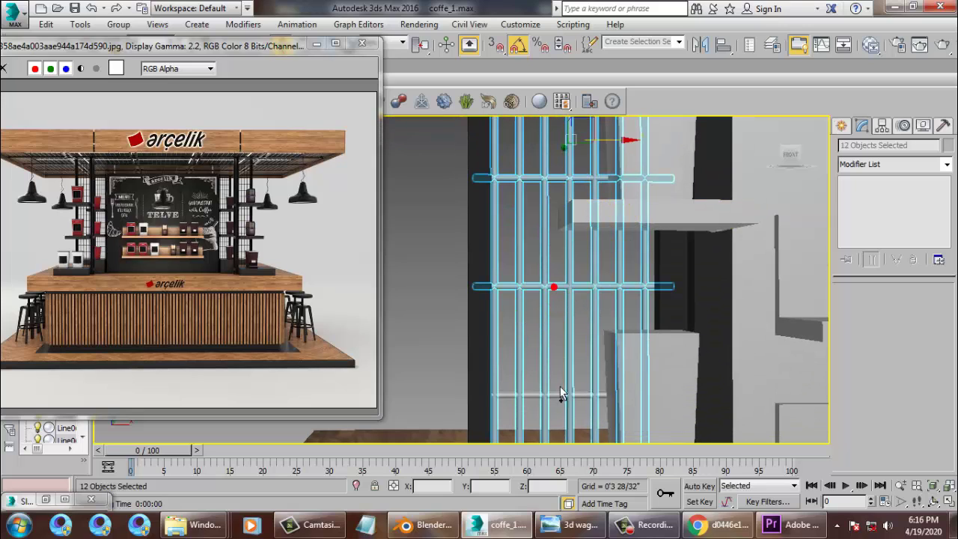
{"action": "left_click", "coordinate": [561, 396], "text": "ctrl"}
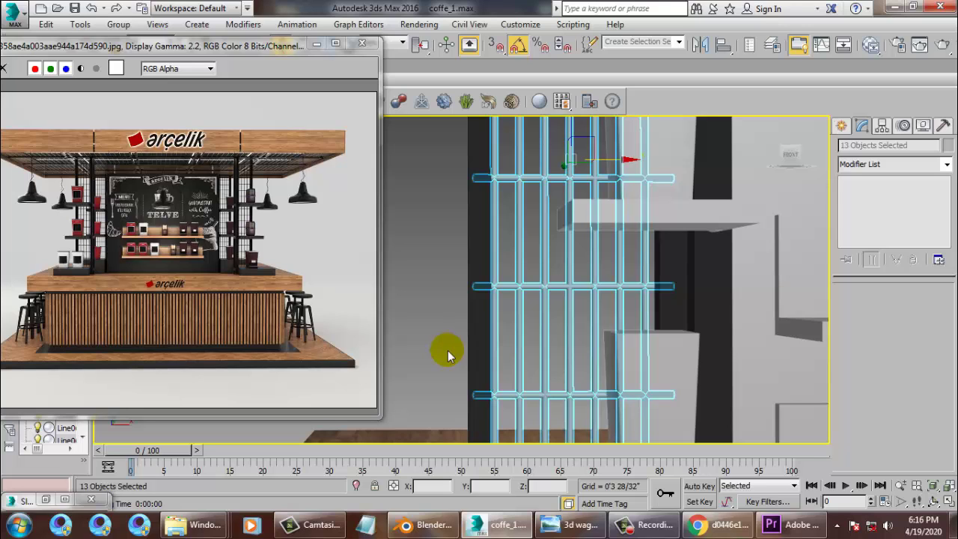
{"action": "scroll", "coordinate": [487, 252], "scroll_direction": "down", "scroll_amount": 3}
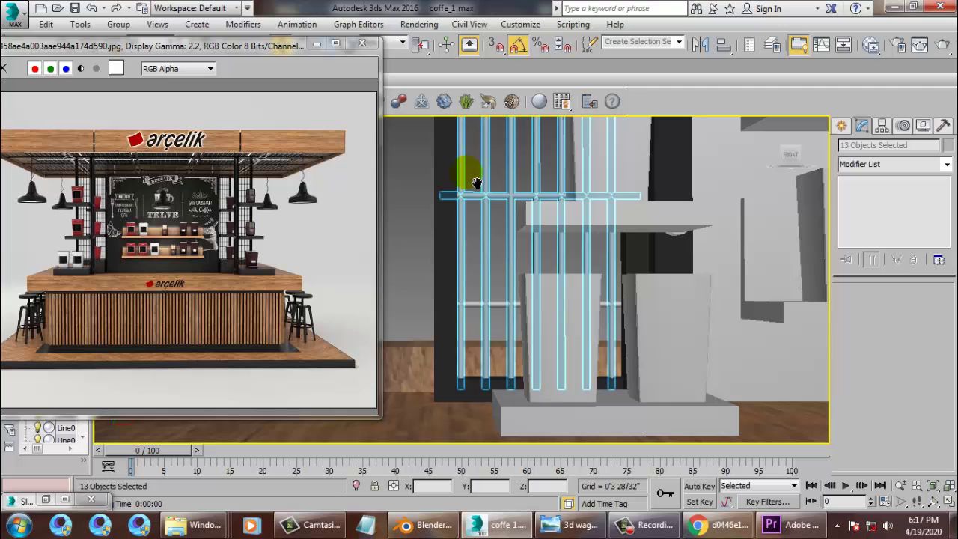
{"action": "left_click", "coordinate": [482, 308], "text": "ctrl"}
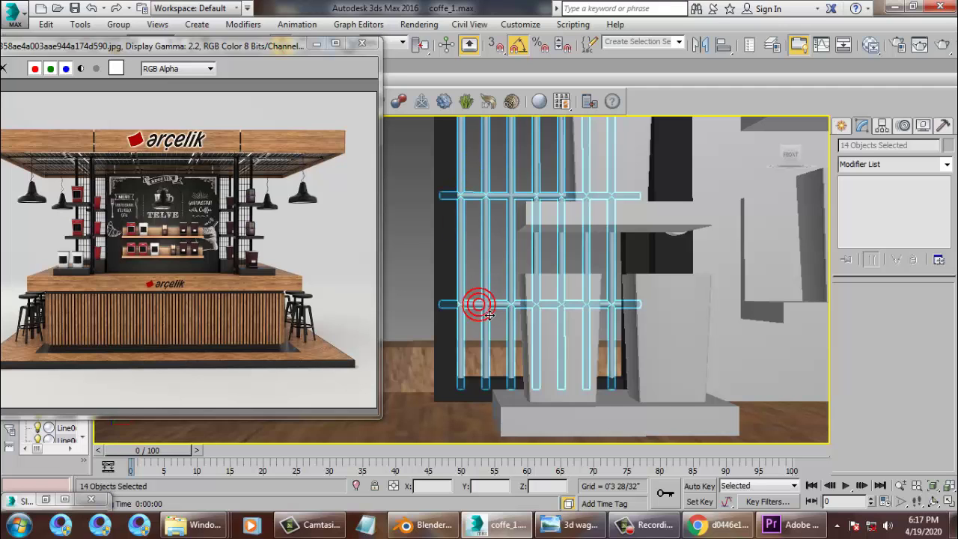
{"action": "key", "text": "m"}
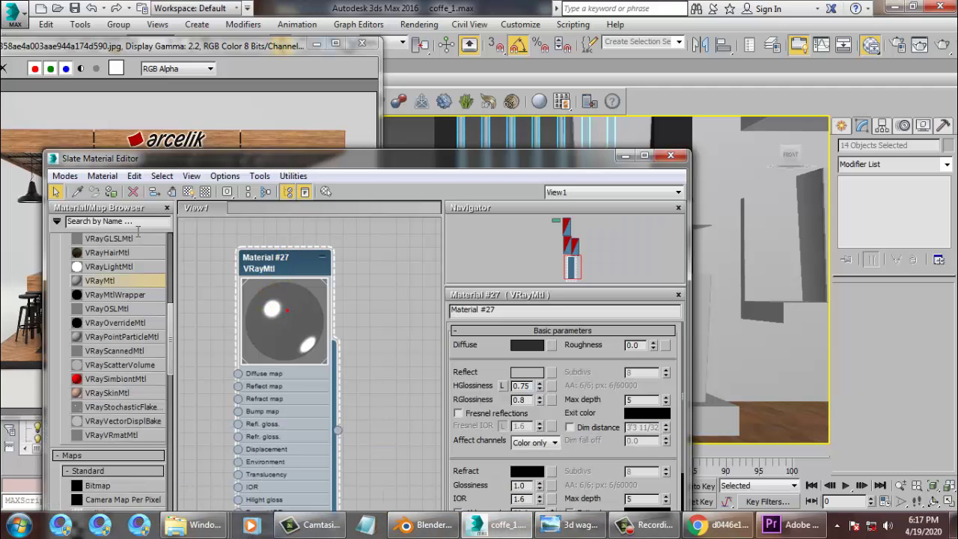
{"action": "left_click", "coordinate": [626, 156]}
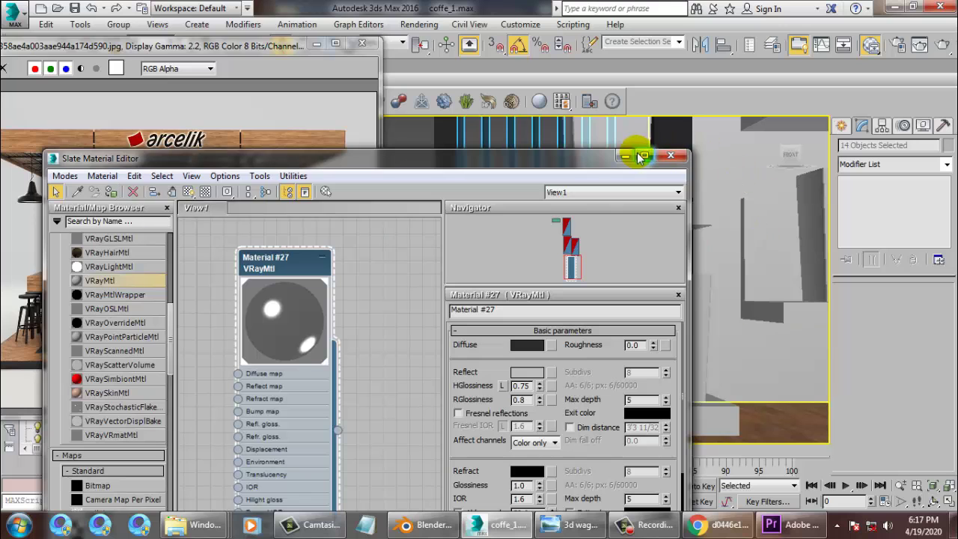
Select the six thin vertical bars of the right column's grid
{"action": "middle_click_drag", "start_coordinate": [627, 190], "coordinate": [599, 308], "text": "alt"}
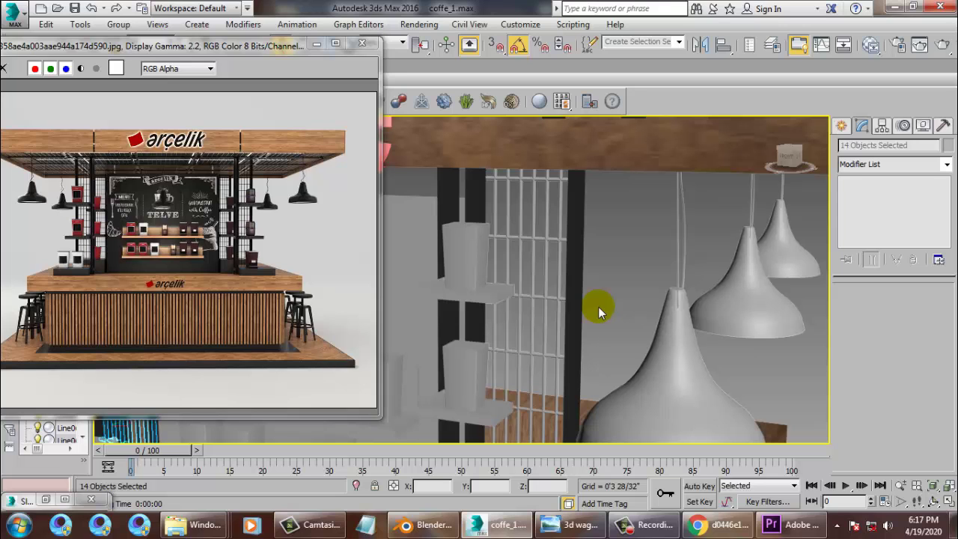
{"action": "middle_click_drag", "start_coordinate": [552, 233], "coordinate": [567, 246], "text": "alt"}
{"action": "scroll", "coordinate": [552, 219], "scroll_direction": "up", "scroll_amount": 3}
{"action": "left_click", "coordinate": [589, 196]}
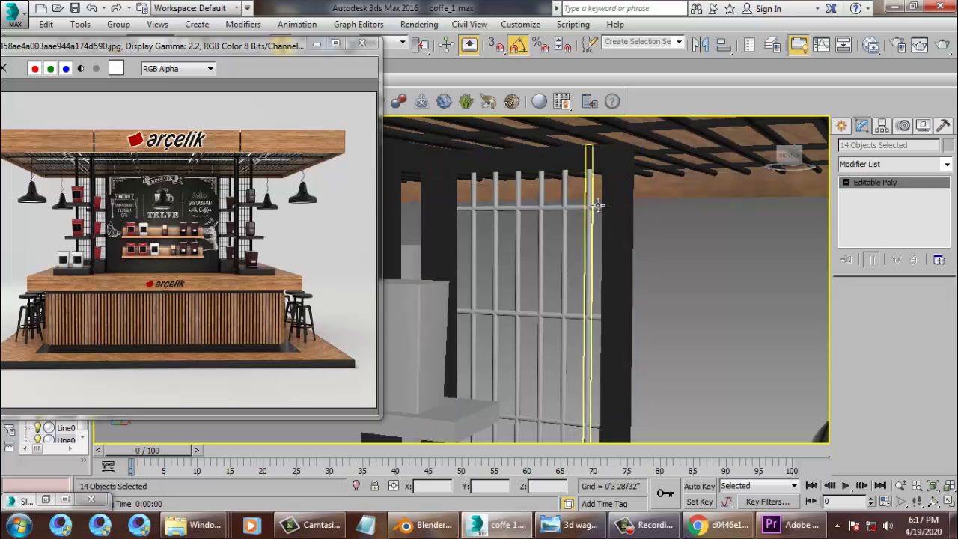
{"action": "left_click", "coordinate": [573, 203], "text": "ctrl"}
{"action": "left_click", "coordinate": [540, 204], "text": "ctrl"}
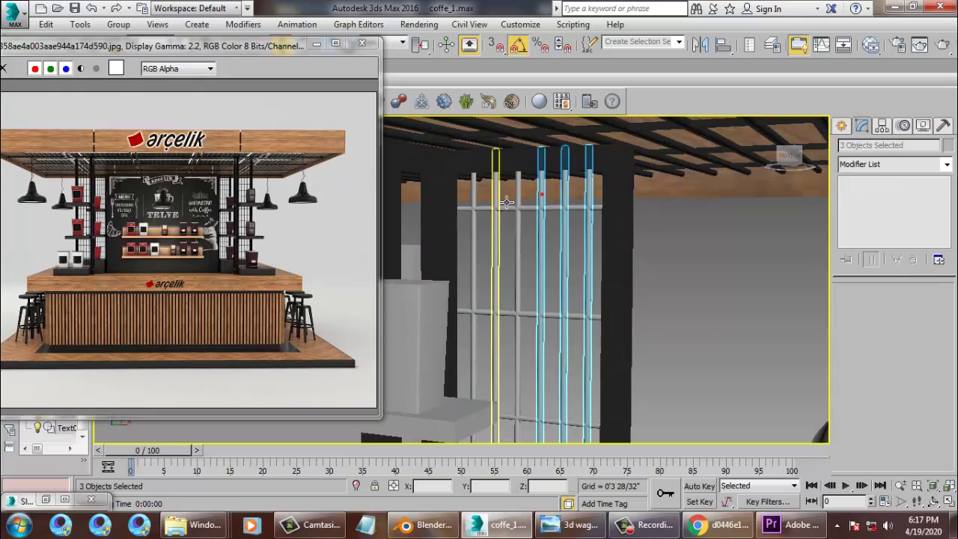
{"action": "left_click", "coordinate": [527, 207], "text": "ctrl"}
{"action": "left_click", "coordinate": [495, 193], "text": "ctrl"}
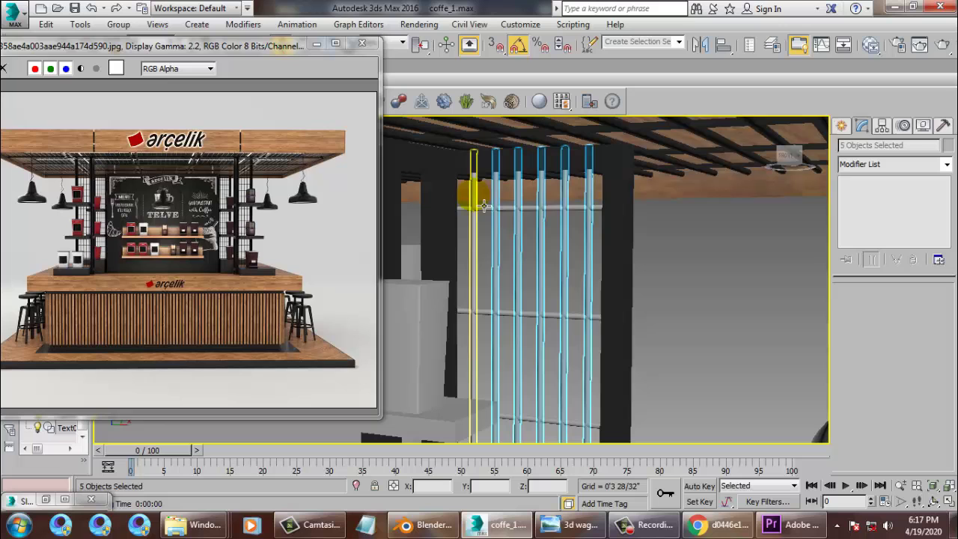
{"action": "left_click", "coordinate": [473, 195], "text": "ctrl"}
Add all horizontal bars of the right column's grid, from top to bottom, to the selection
{"action": "left_click", "coordinate": [494, 213], "text": "ctrl"}
{"action": "left_click", "coordinate": [551, 314], "text": "ctrl"}
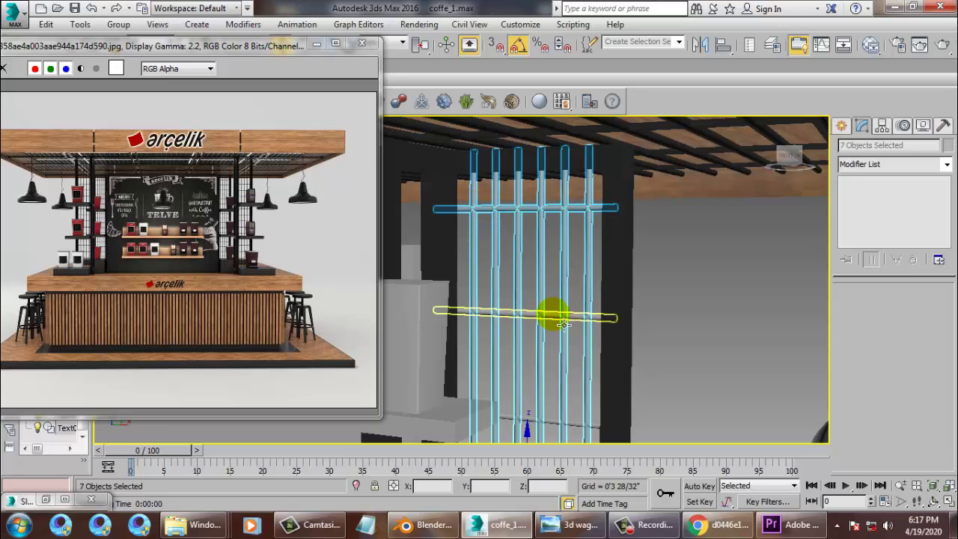
{"action": "middle_click_drag", "start_coordinate": [581, 336], "coordinate": [622, 213], "text": "alt"}
{"action": "left_click", "coordinate": [589, 166], "text": "ctrl"}
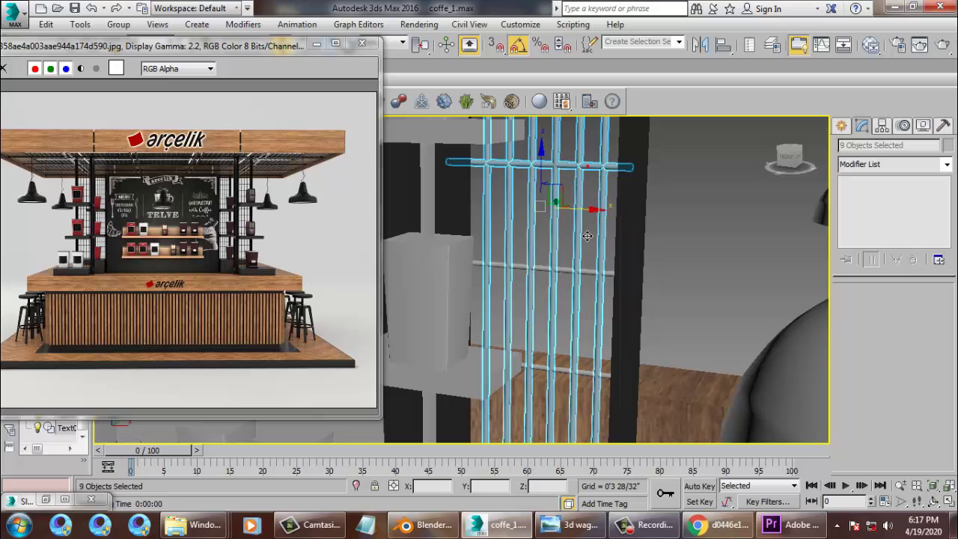
{"action": "left_click", "coordinate": [588, 276], "text": "ctrl"}
{"action": "left_click", "coordinate": [587, 368], "text": "ctrl"}
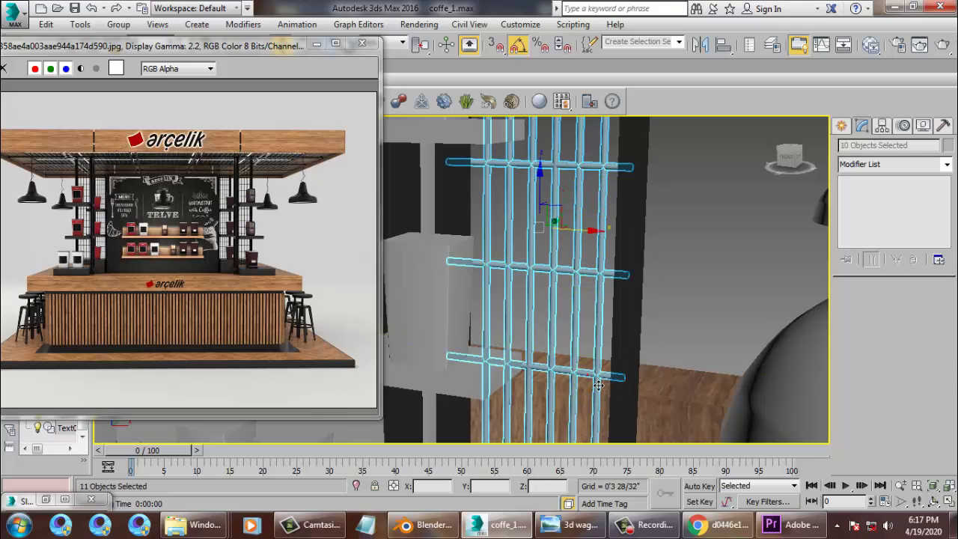
{"action": "middle_click_drag", "start_coordinate": [587, 374], "coordinate": [591, 223]}
{"action": "left_click", "coordinate": [576, 328], "text": "ctrl"}
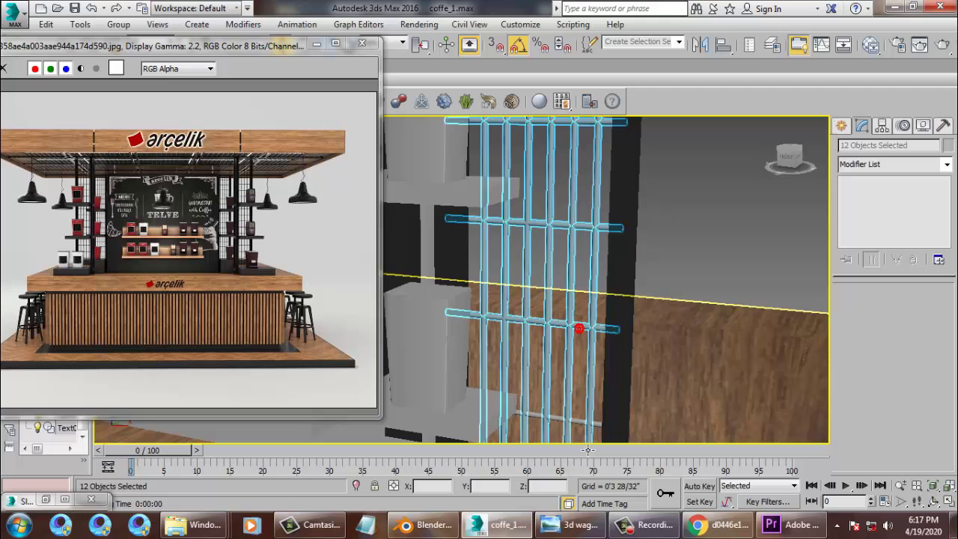
{"action": "left_click", "coordinate": [590, 431], "text": "ctrl"}
{"action": "middle_click_drag", "start_coordinate": [612, 379], "coordinate": [604, 228]}
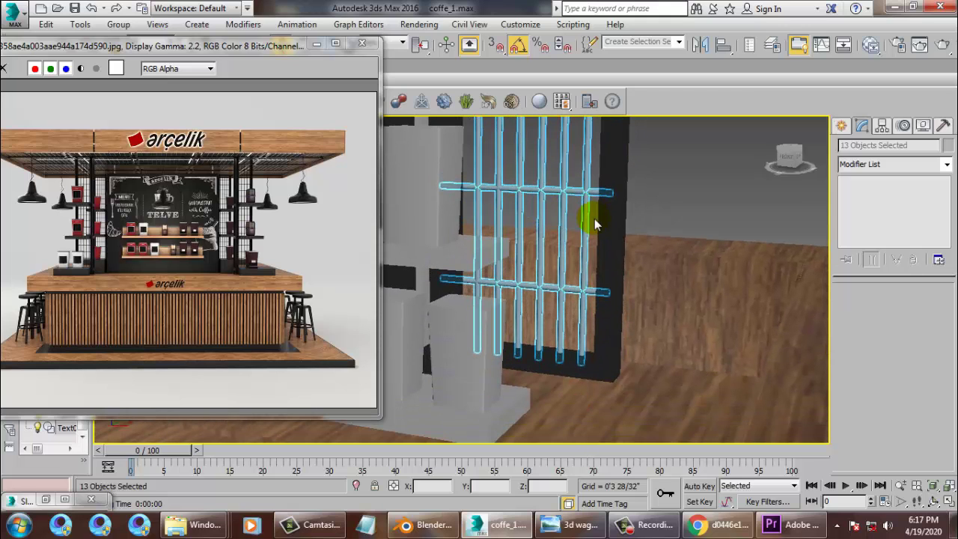
Assign the dark Material #27 to the right column's selected grid bars and clear the selection
{"action": "key", "text": "m"}
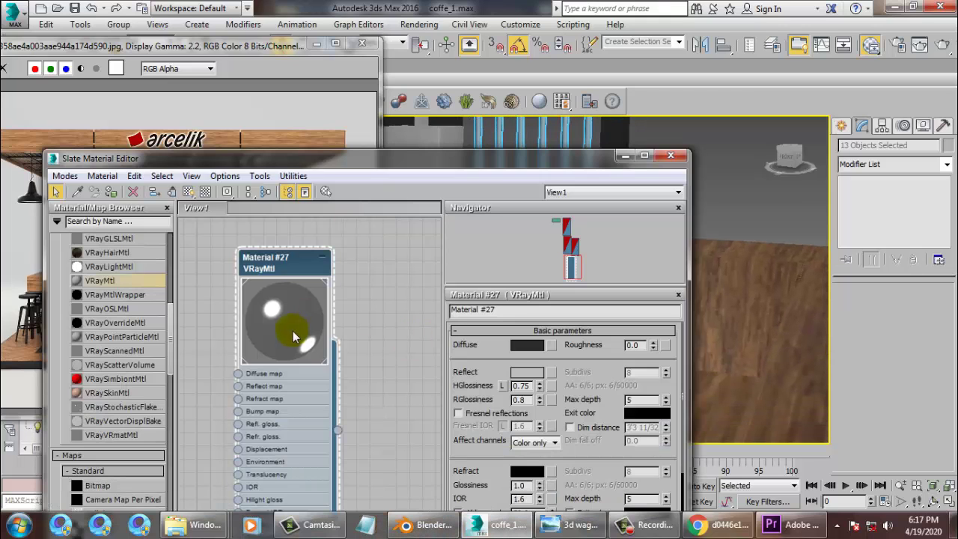
{"action": "left_click", "coordinate": [111, 192]}
{"action": "left_click", "coordinate": [627, 158]}
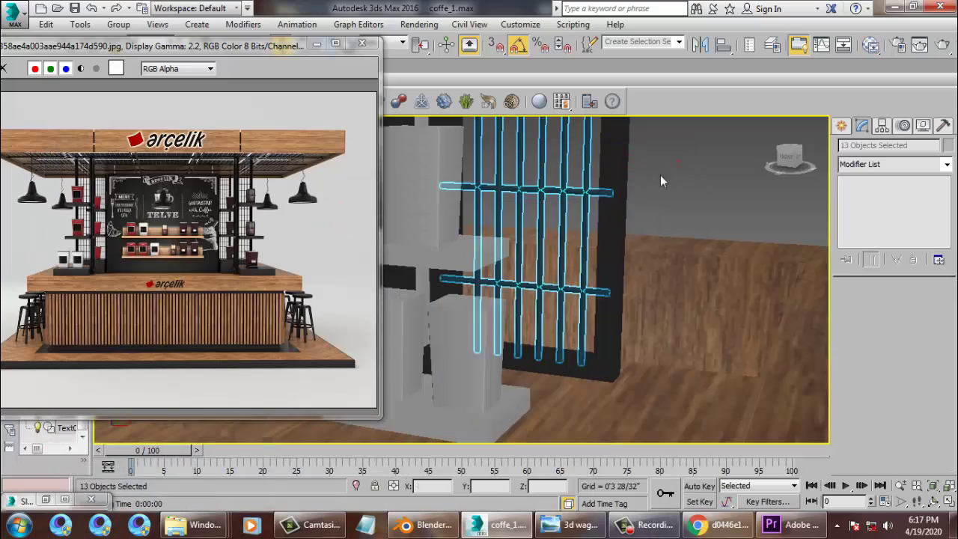
{"action": "left_click", "coordinate": [660, 177]}
Select the left column's top two shelves together with their round brackets
{"action": "scroll", "coordinate": [668, 217], "scroll_direction": "down", "scroll_amount": 5}
{"action": "scroll", "coordinate": [599, 214], "scroll_direction": "up", "scroll_amount": 3}
{"action": "middle_click_drag", "start_coordinate": [675, 258], "coordinate": [698, 260], "text": "alt"}
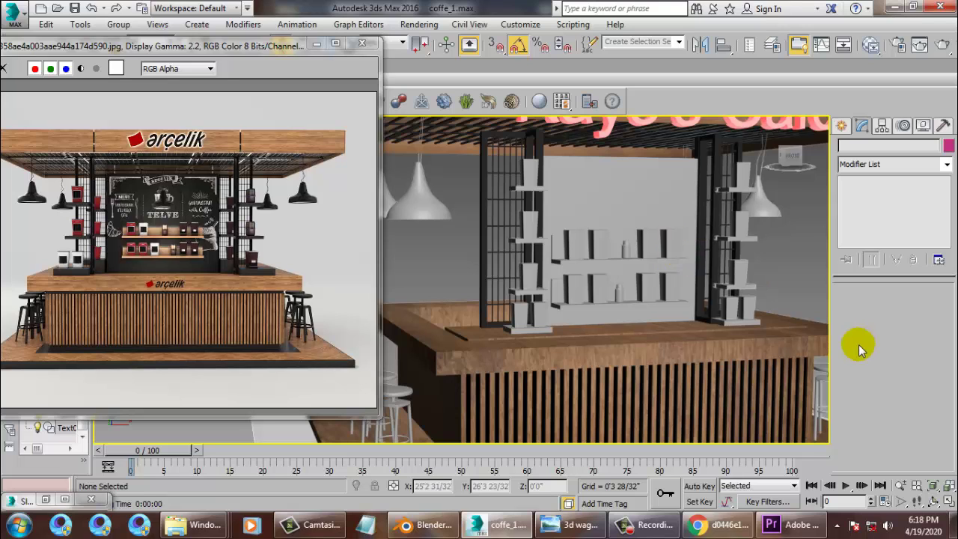
{"action": "middle_click_drag", "start_coordinate": [535, 307], "coordinate": [605, 283], "text": "alt"}
{"action": "middle_click_drag", "start_coordinate": [567, 253], "coordinate": [614, 266]}
{"action": "scroll", "coordinate": [609, 266], "scroll_direction": "up", "scroll_amount": 5}
{"action": "left_click", "coordinate": [509, 173]}
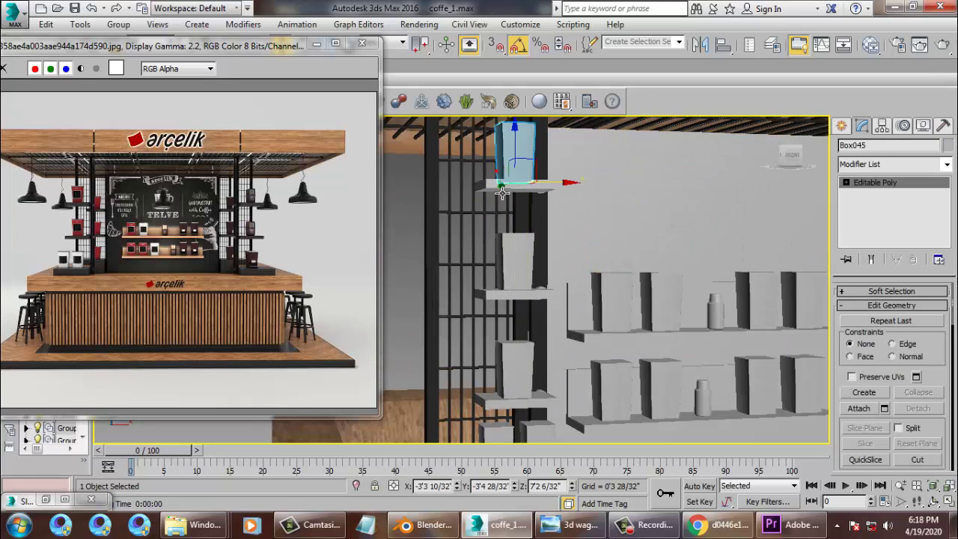
{"action": "left_click", "coordinate": [515, 187]}
{"action": "middle_click_drag", "start_coordinate": [528, 196], "coordinate": [563, 221], "text": "alt"}
{"action": "scroll", "coordinate": [570, 226], "scroll_direction": "up", "scroll_amount": 3}
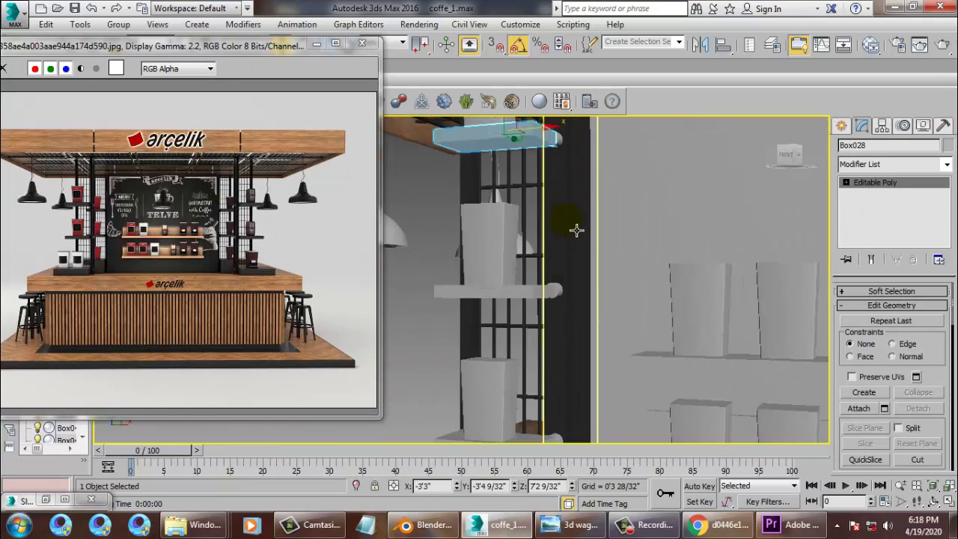
{"action": "left_click", "coordinate": [561, 139], "text": "ctrl"}
{"action": "left_click", "coordinate": [566, 299], "text": "ctrl"}
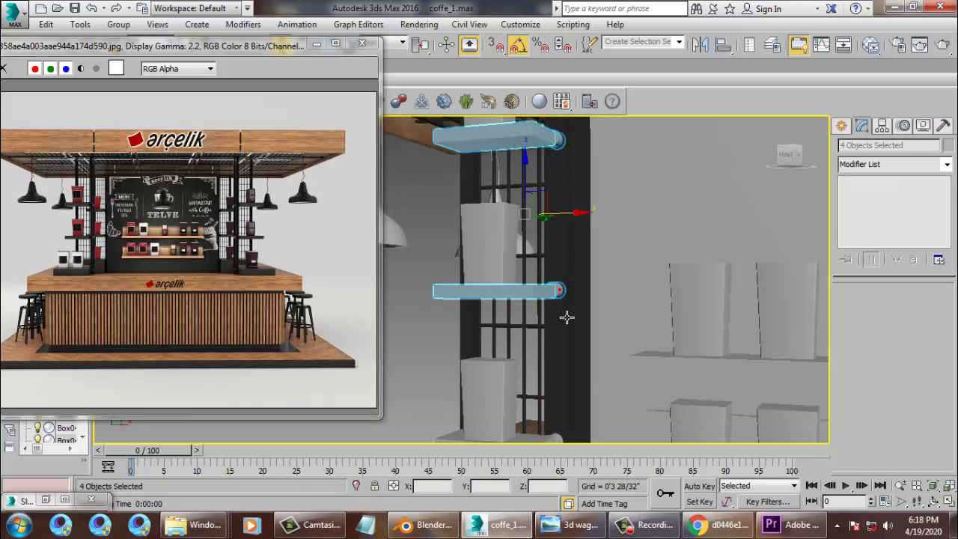
Add the left column's third shelf, its round bracket and the base shelf to the selection
{"action": "middle_click_drag", "start_coordinate": [633, 342], "coordinate": [633, 252]}
{"action": "left_click", "coordinate": [525, 363], "text": "ctrl"}
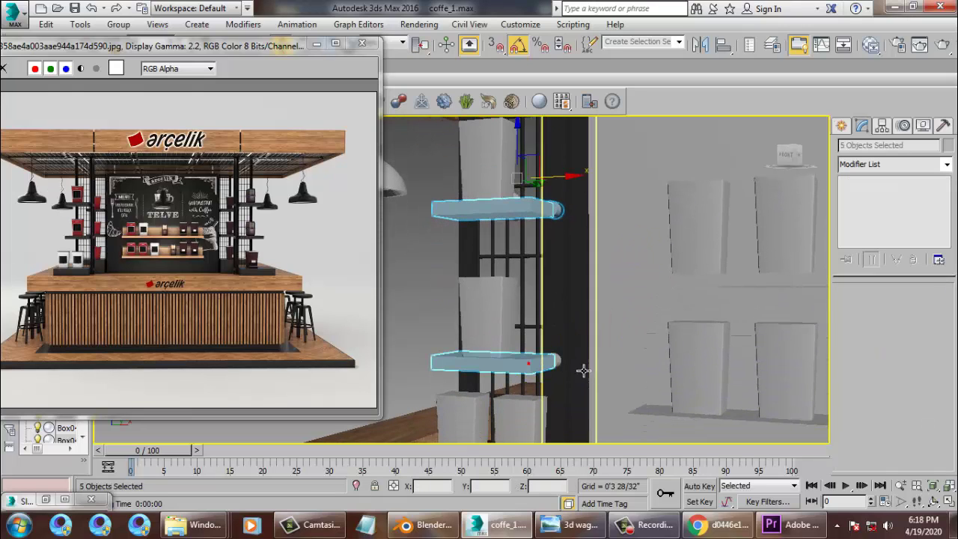
{"action": "left_click", "coordinate": [571, 372], "text": "ctrl"}
{"action": "middle_click_drag", "start_coordinate": [569, 372], "coordinate": [621, 374], "text": "alt"}
{"action": "left_click", "coordinate": [521, 383], "text": "ctrl"}
Add the right column's base, shelves and round brackets to the selection
{"action": "left_click", "coordinate": [635, 400], "text": "ctrl"}
{"action": "scroll", "coordinate": [630, 315], "scroll_direction": "up", "scroll_amount": 3}
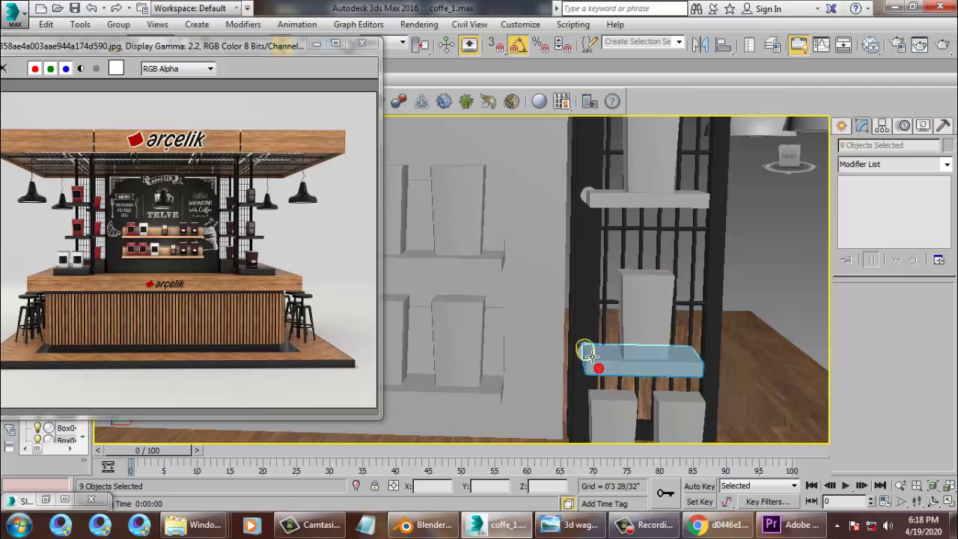
{"action": "left_click", "coordinate": [582, 348], "text": "ctrl"}
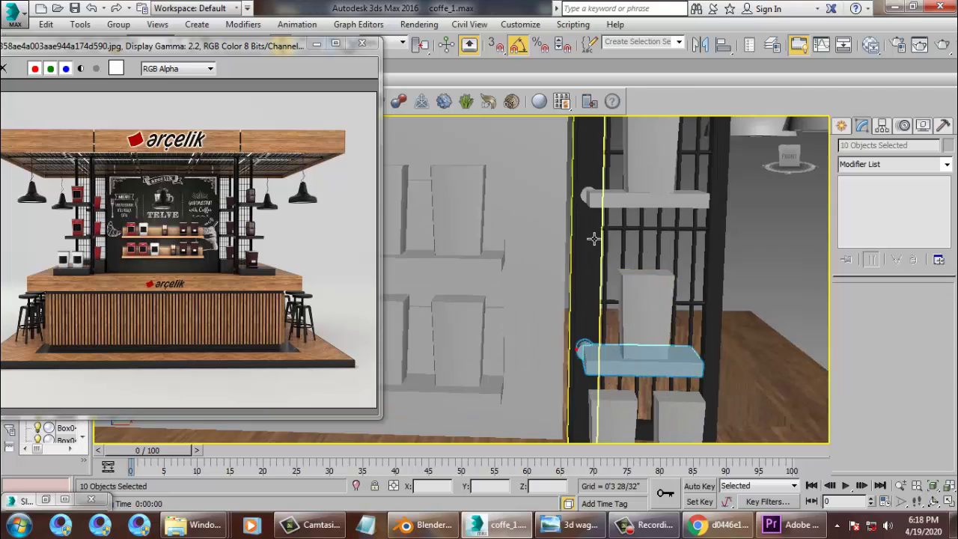
{"action": "left_click", "coordinate": [591, 202], "text": "ctrl"}
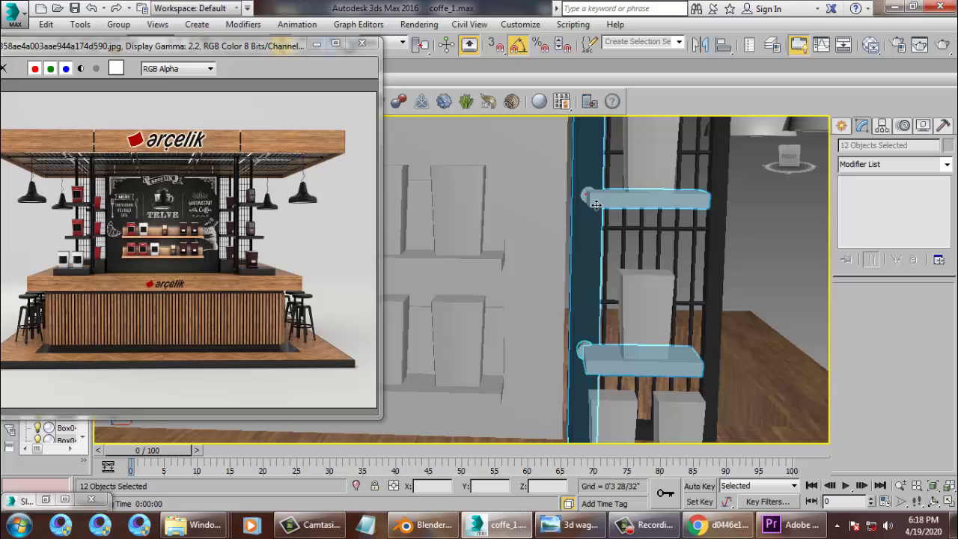
{"action": "middle_click_drag", "start_coordinate": [595, 202], "coordinate": [594, 221], "text": "alt"}
{"action": "left_click", "coordinate": [596, 202], "text": "ctrl"}
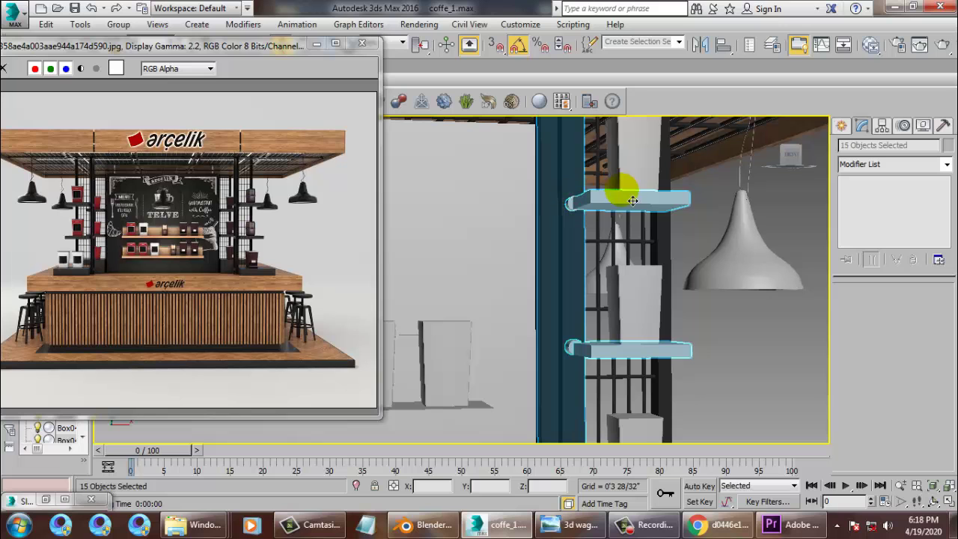
Assign the dark Material #27 to the selected shelves and brackets of both columns and clear the selection
{"action": "middle_click_drag", "start_coordinate": [641, 196], "coordinate": [707, 327], "text": "alt"}
{"action": "key", "text": "m"}
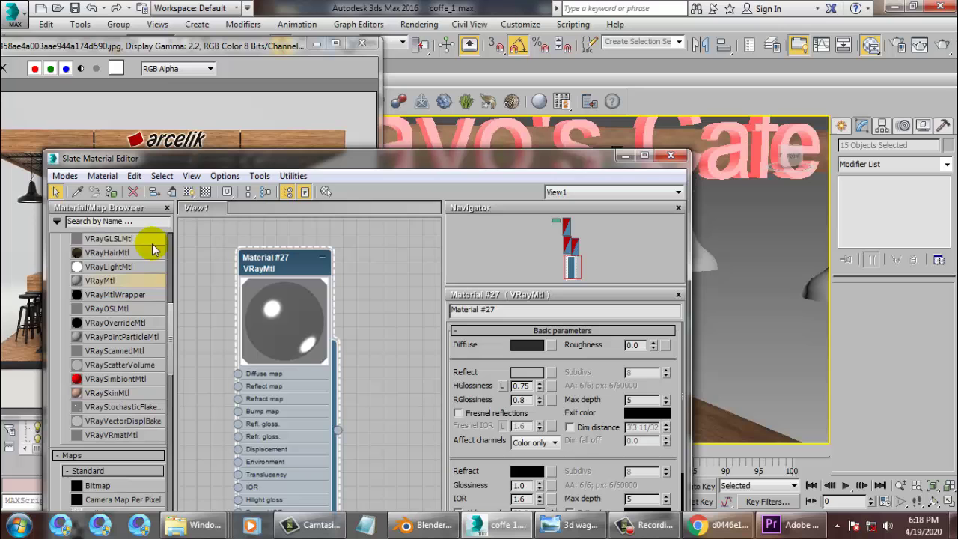
{"action": "left_click", "coordinate": [632, 157]}
{"action": "left_click", "coordinate": [751, 303]}
{"action": "scroll", "coordinate": [735, 301], "scroll_direction": "up", "scroll_amount": 3}
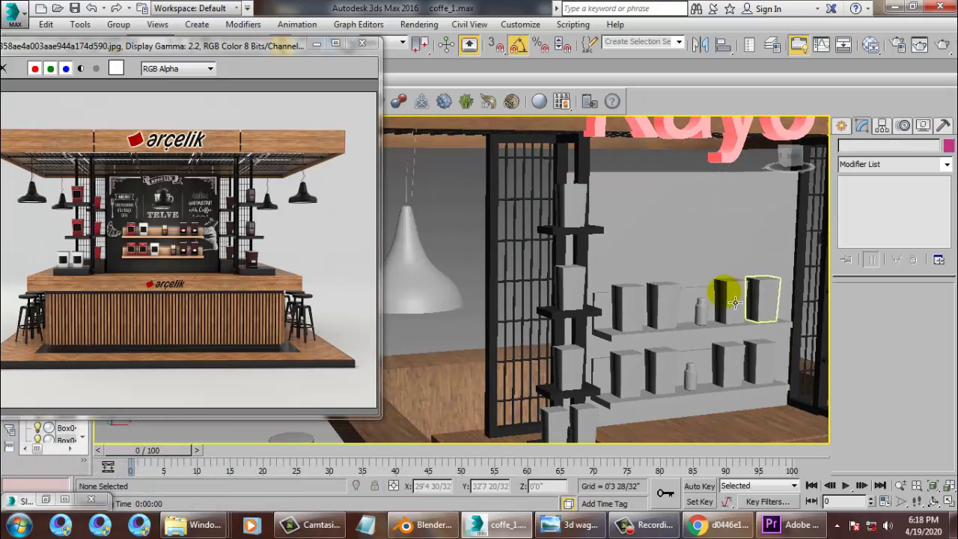
{"action": "scroll", "coordinate": [735, 301], "scroll_direction": "down", "scroll_amount": 6}
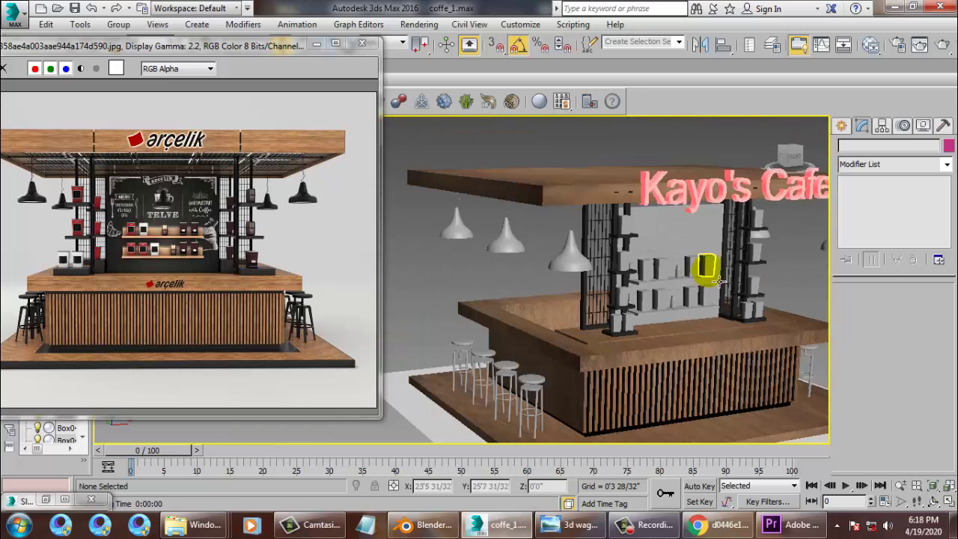
{"action": "middle_click_drag", "start_coordinate": [718, 281], "coordinate": [748, 255], "text": "alt"}
{"action": "left_click", "coordinate": [713, 209]}
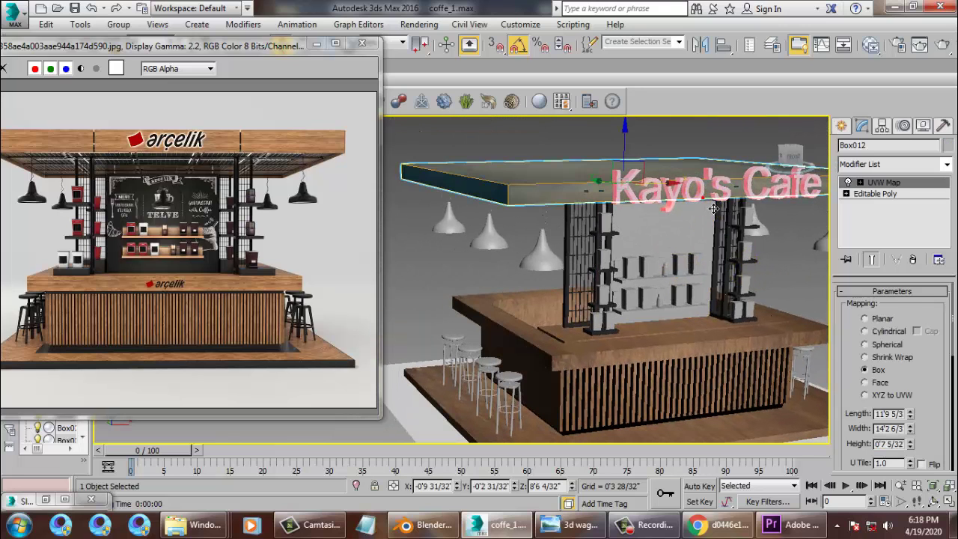
{"action": "left_click_drag", "start_coordinate": [635, 144], "coordinate": [615, 321], "text": "shift"}
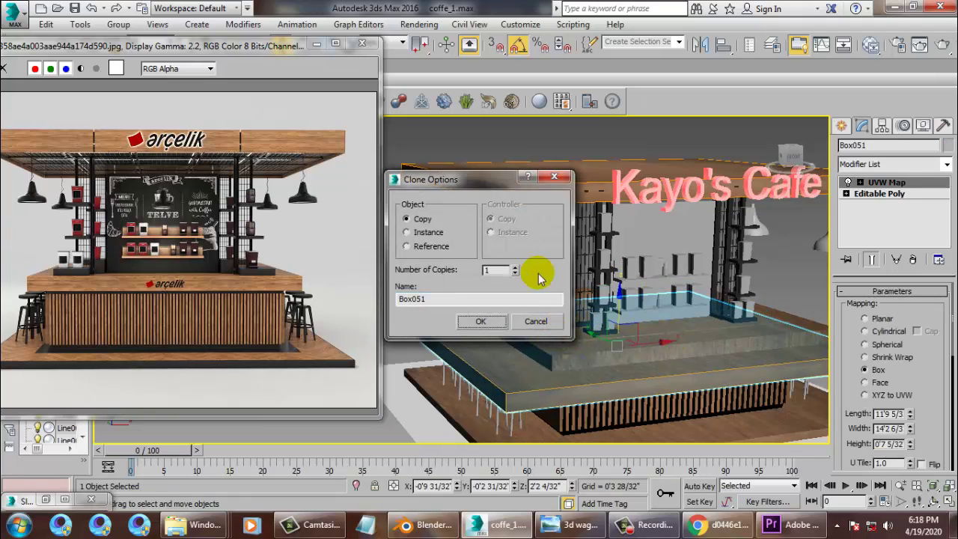
{"action": "left_click", "coordinate": [534, 320]}
Copy the "Kayo's Cafe" roof text down to the counter front, scale it down uniformly and raise it slightly
{"action": "left_click", "coordinate": [704, 187]}
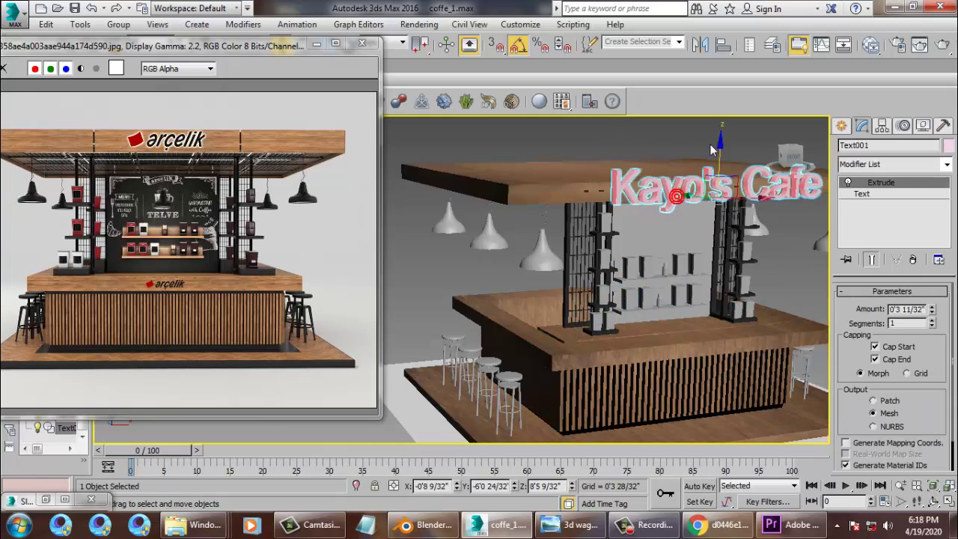
{"action": "left_click_drag", "start_coordinate": [727, 153], "coordinate": [725, 321], "text": "shift"}
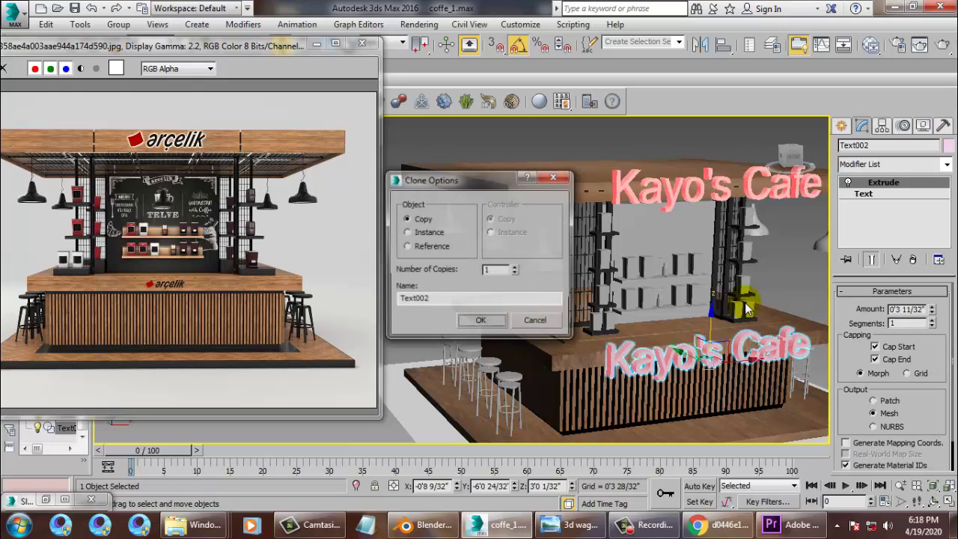
{"action": "left_click", "coordinate": [479, 321]}
{"action": "key", "text": "r"}
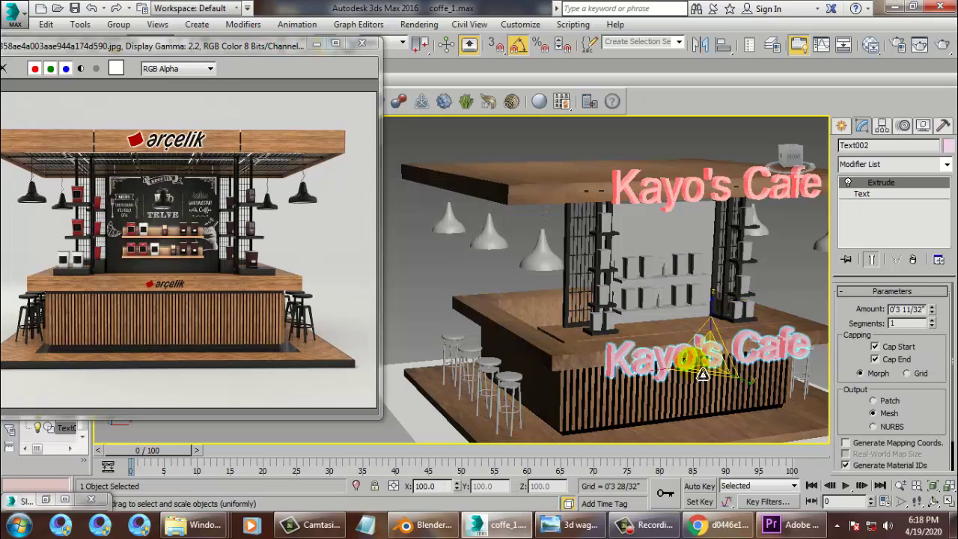
{"action": "left_click_drag", "start_coordinate": [707, 371], "coordinate": [778, 503]}
{"action": "key", "text": "w"}
{"action": "left_click_drag", "start_coordinate": [737, 334], "coordinate": [729, 333]}
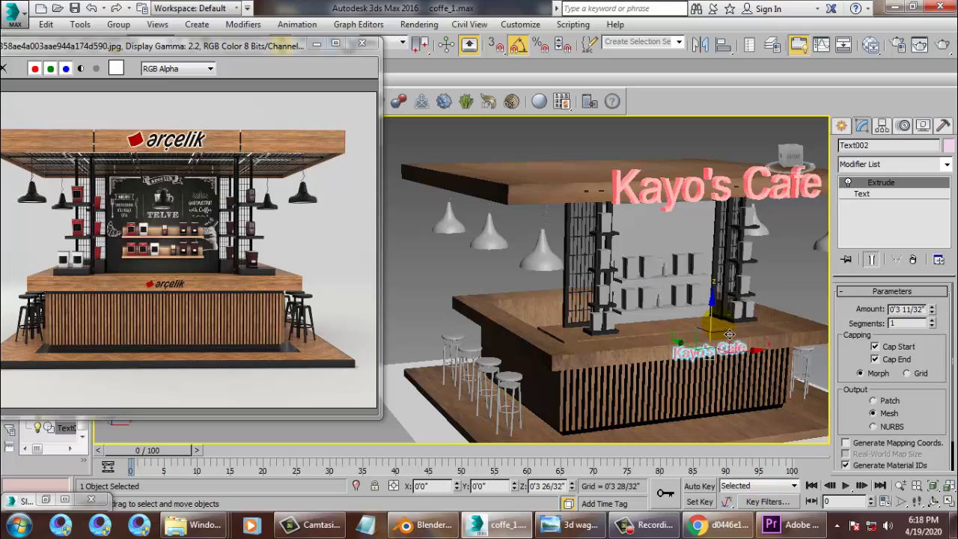
Move the small "Kayo's Cafe" text back against the counter's front edge and lower it slightly
{"action": "key", "text": "z"}
{"action": "middle_click_drag", "start_coordinate": [621, 334], "coordinate": [740, 321], "text": "alt"}
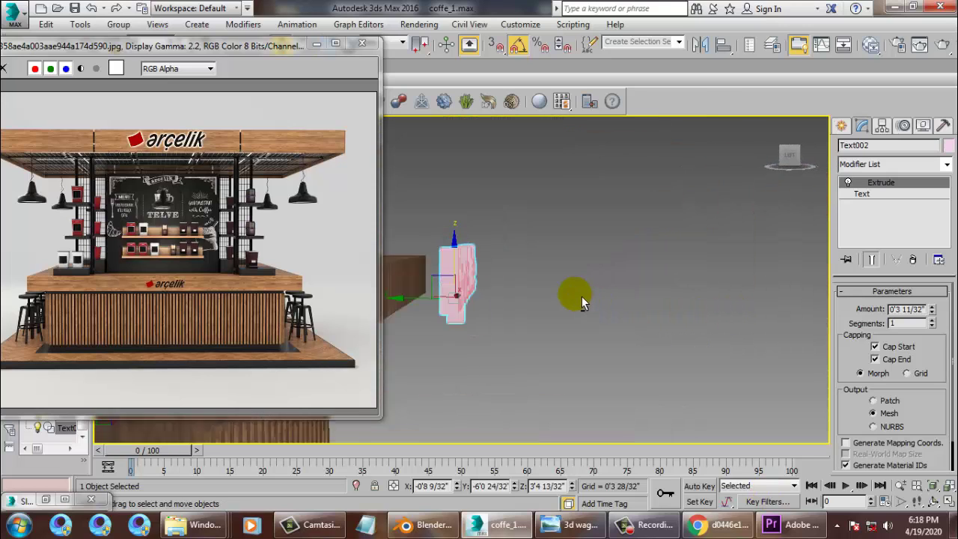
{"action": "scroll", "coordinate": [576, 288], "scroll_direction": "down", "scroll_amount": 4}
{"action": "middle_click_drag", "start_coordinate": [572, 282], "coordinate": [595, 278], "text": "alt"}
{"action": "left_click_drag", "start_coordinate": [483, 302], "coordinate": [443, 299]}
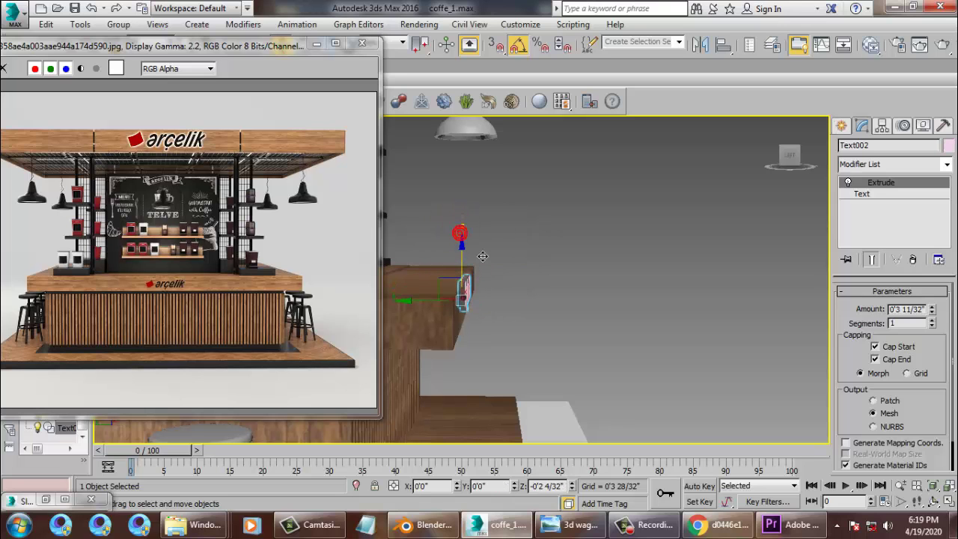
{"action": "key", "text": "shift+z"}
{"action": "key", "text": "shift+z"}
{"action": "key", "text": "shift+z"}
{"action": "key", "text": "shift+z"}
{"action": "key", "text": "shift+z"}
{"action": "key", "text": "shift+z"}
{"action": "key", "text": "shift+z"}
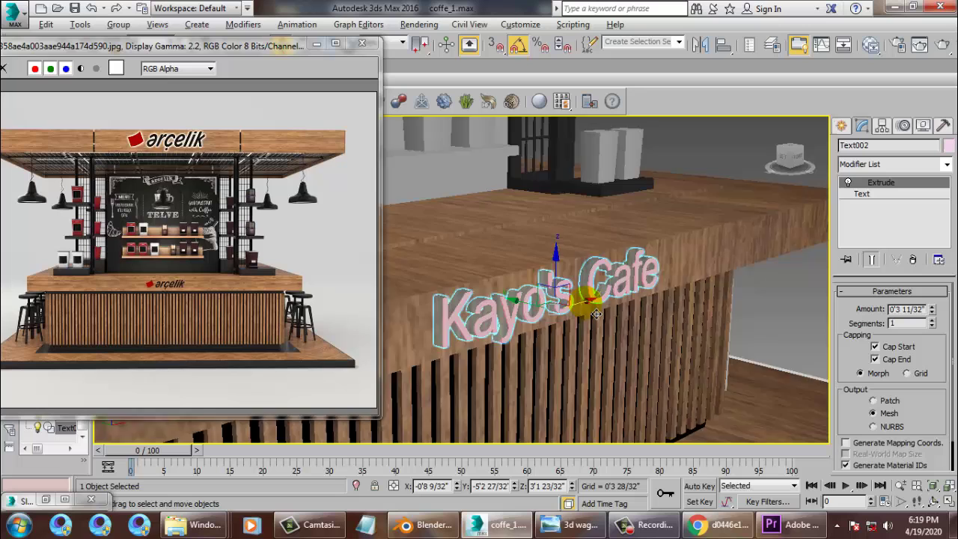
Nudge the small text slightly forward and up on the counter's front edge
{"action": "middle_click_drag", "start_coordinate": [516, 318], "coordinate": [561, 296], "text": "alt"}
{"action": "left_click_drag", "start_coordinate": [557, 293], "coordinate": [558, 286]}
{"action": "scroll", "coordinate": [558, 286], "scroll_direction": "down", "scroll_amount": 2}
{"action": "middle_click_drag", "start_coordinate": [559, 289], "coordinate": [606, 306], "text": "alt"}
{"action": "scroll", "coordinate": [614, 301], "scroll_direction": "down", "scroll_amount": 8}
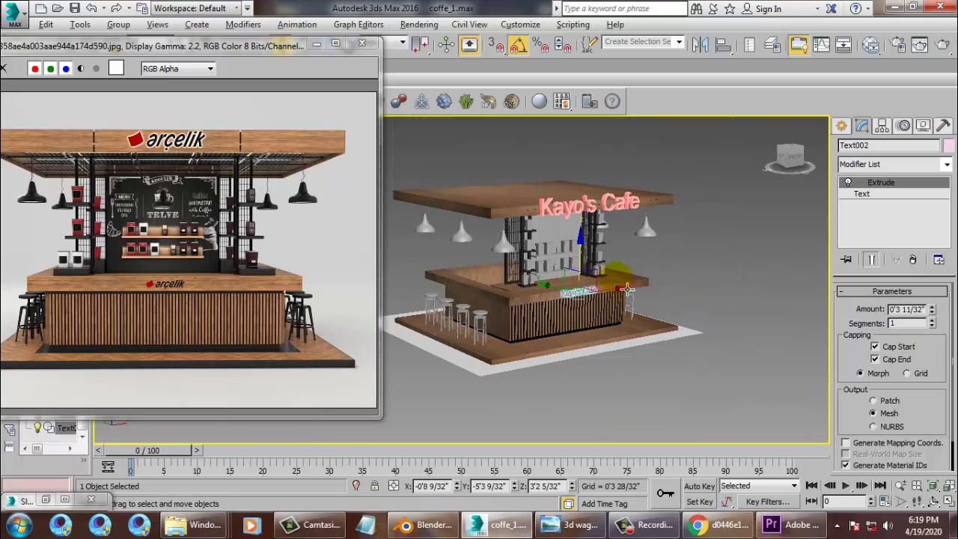
Select the back panel behind the product shelves and create a new VRayMtl material for it
{"action": "middle_click_drag", "start_coordinate": [627, 289], "coordinate": [610, 262], "text": "alt"}
{"action": "scroll", "coordinate": [594, 292], "scroll_direction": "up", "scroll_amount": 8}
{"action": "left_click", "coordinate": [593, 216]}
{"action": "middle_click_drag", "start_coordinate": [617, 227], "coordinate": [620, 228], "text": "alt"}
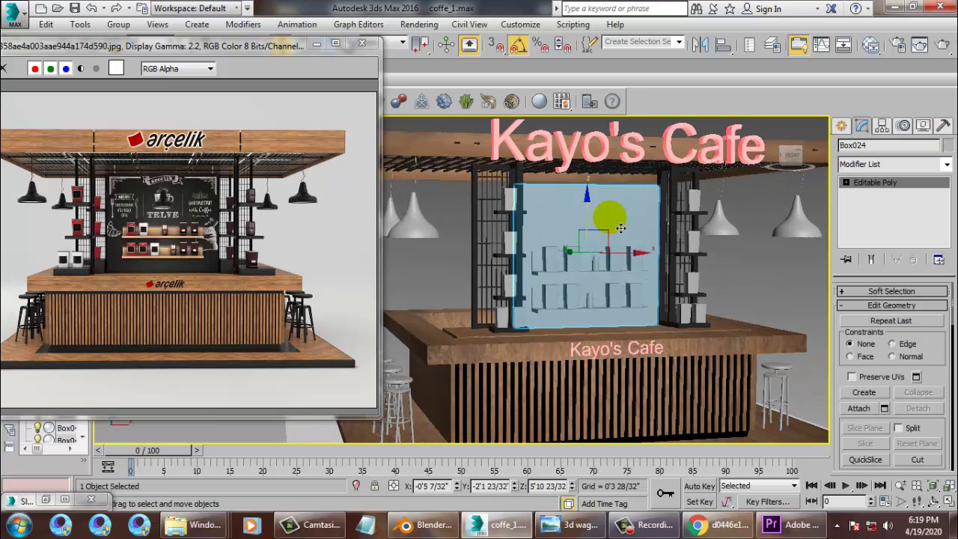
{"action": "key", "text": "m"}
{"action": "middle_click_drag", "start_coordinate": [338, 373], "coordinate": [299, 280]}
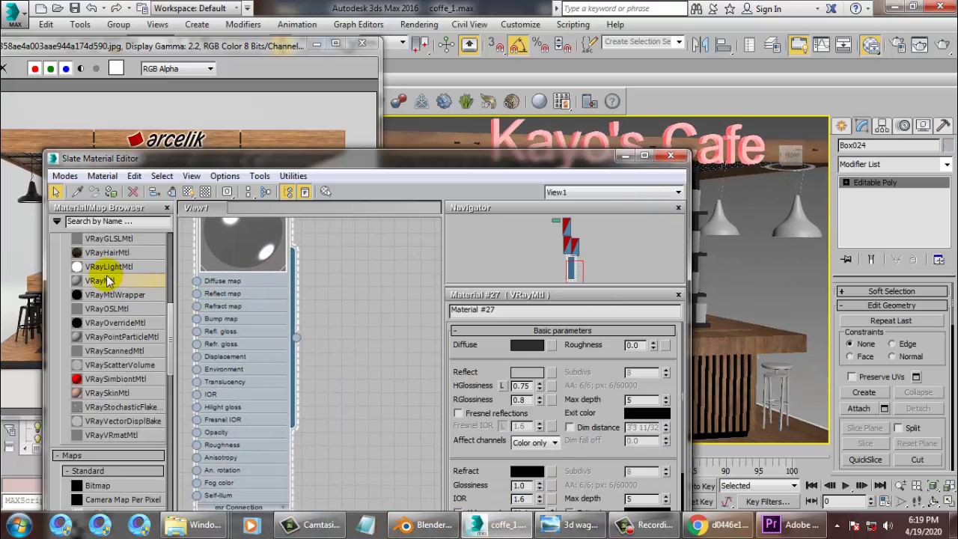
{"action": "left_click_drag", "start_coordinate": [231, 288], "coordinate": [380, 271]}
{"action": "double_click", "coordinate": [367, 269]}
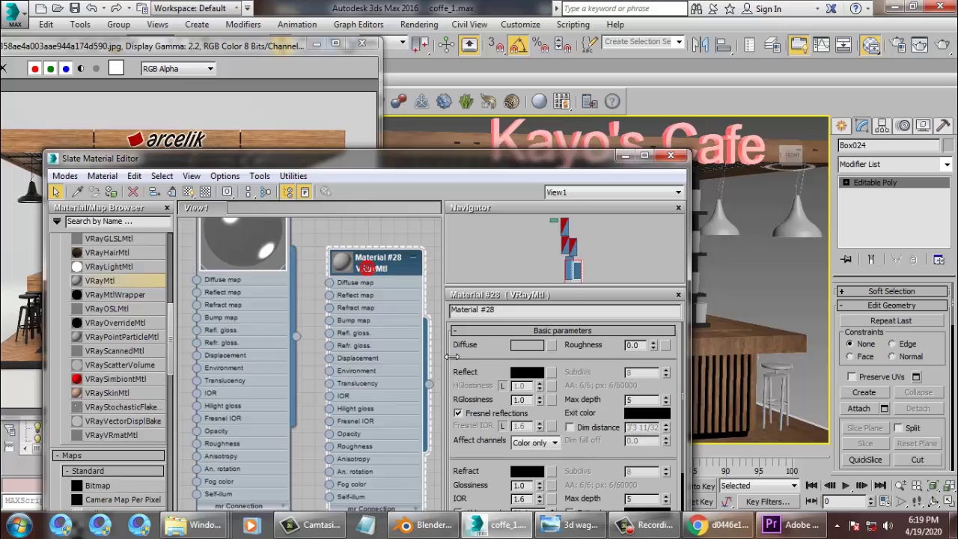
Add a Bitmap to the new material's diffuse channel and browse to the coffee textures folder on the desktop
{"action": "left_click", "coordinate": [551, 344]}
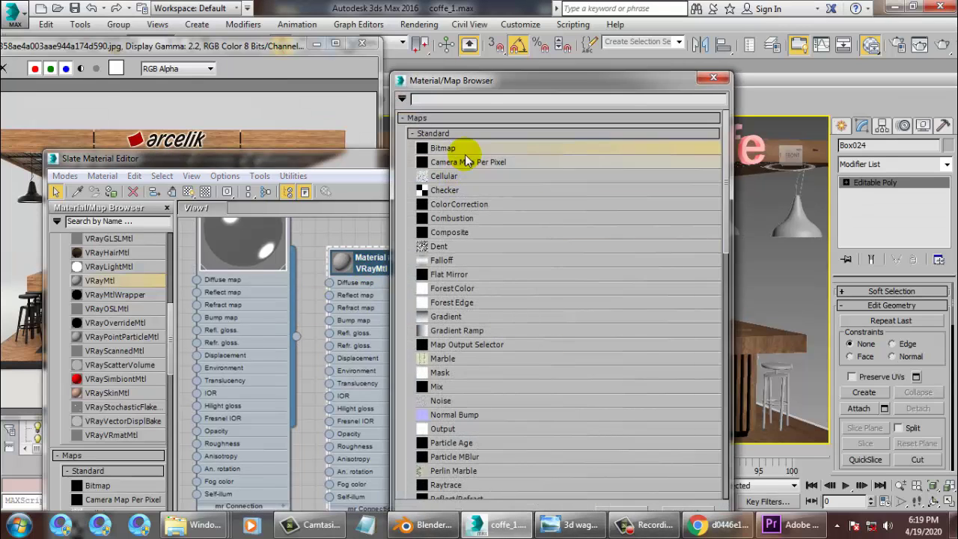
{"action": "double_click", "coordinate": [468, 147]}
{"action": "left_click", "coordinate": [136, 175]}
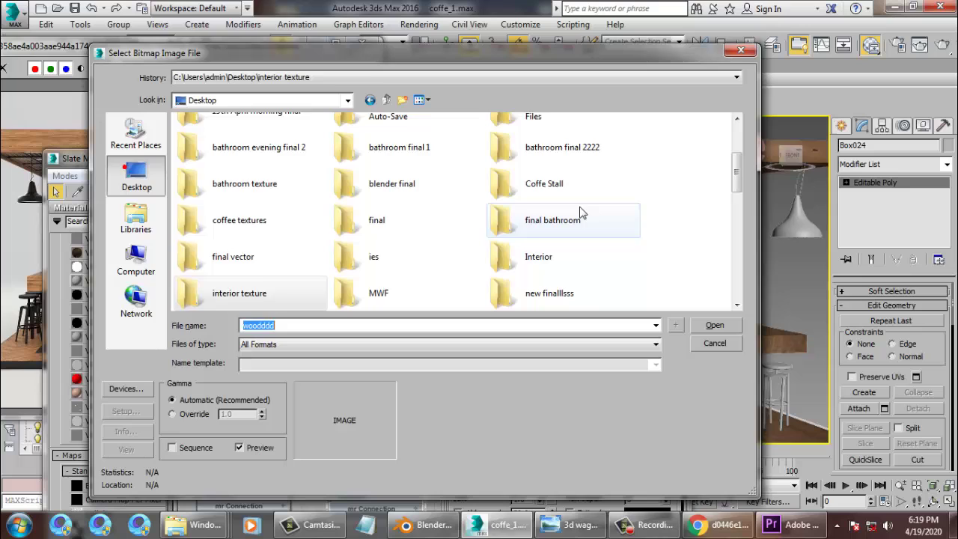
{"action": "double_click", "coordinate": [532, 181]}
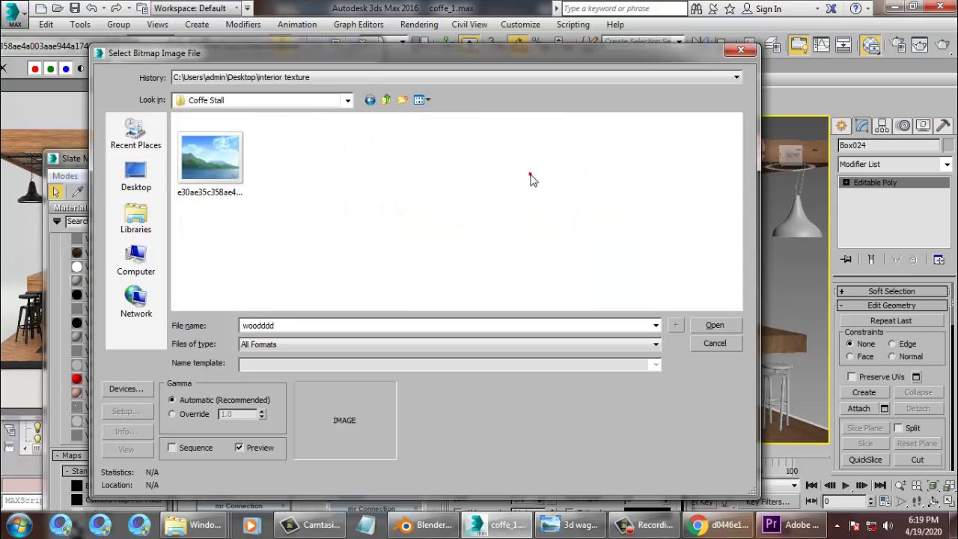
{"action": "left_click", "coordinate": [386, 100]}
{"action": "scroll", "coordinate": [560, 220], "scroll_direction": "down", "scroll_amount": 3}
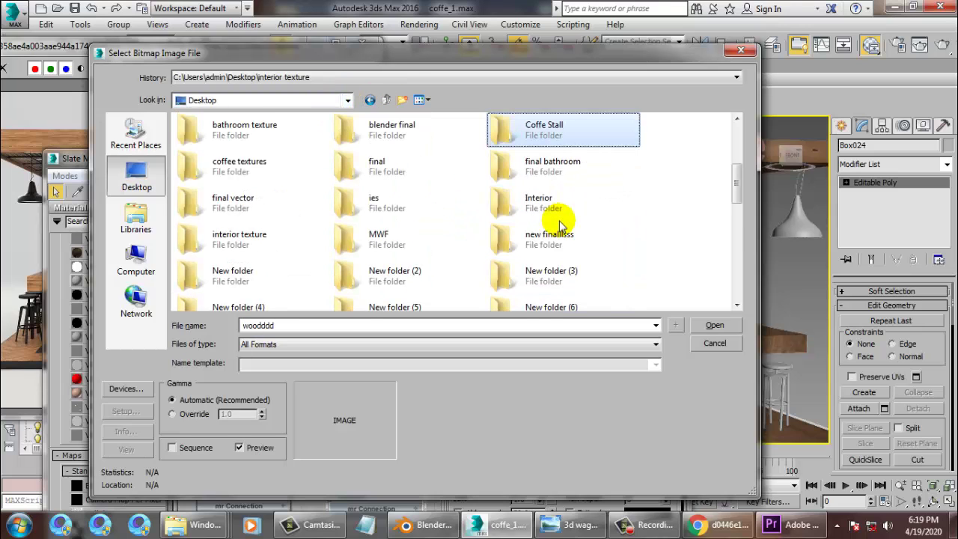
{"action": "left_click", "coordinate": [273, 172]}
{"action": "double_click", "coordinate": [273, 172]}
Preview the images in the coffee textures folder and load OIP (1) as the diffuse bitmap
{"action": "left_click", "coordinate": [213, 154]}
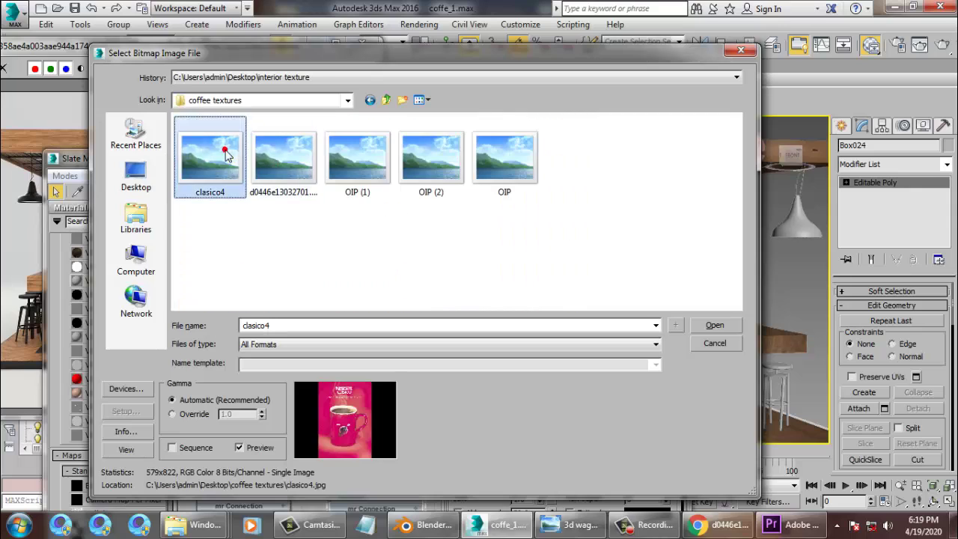
{"action": "left_click", "coordinate": [283, 163]}
{"action": "key", "text": "Right"}
{"action": "key", "text": "Right"}
{"action": "key", "text": "Right"}
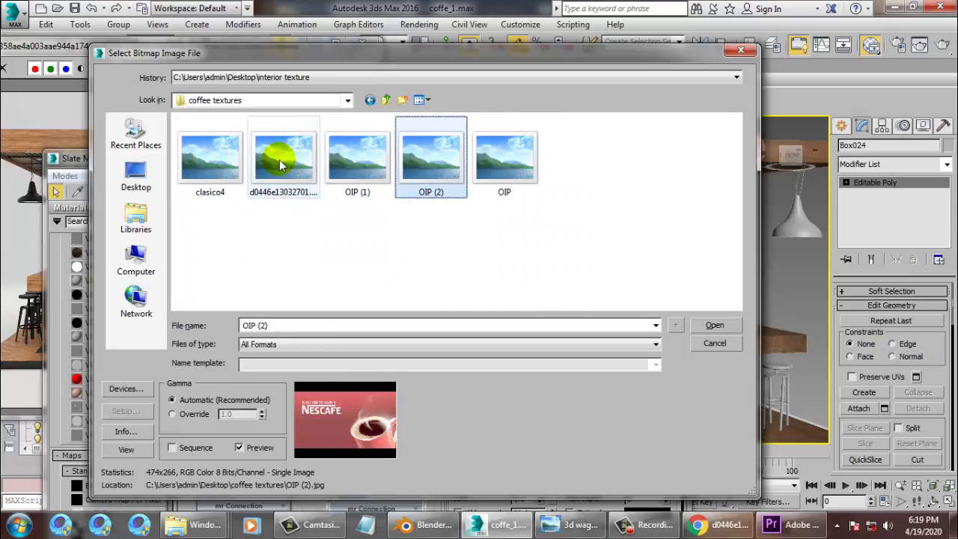
{"action": "key", "text": "Left"}
{"action": "key", "text": "Left"}
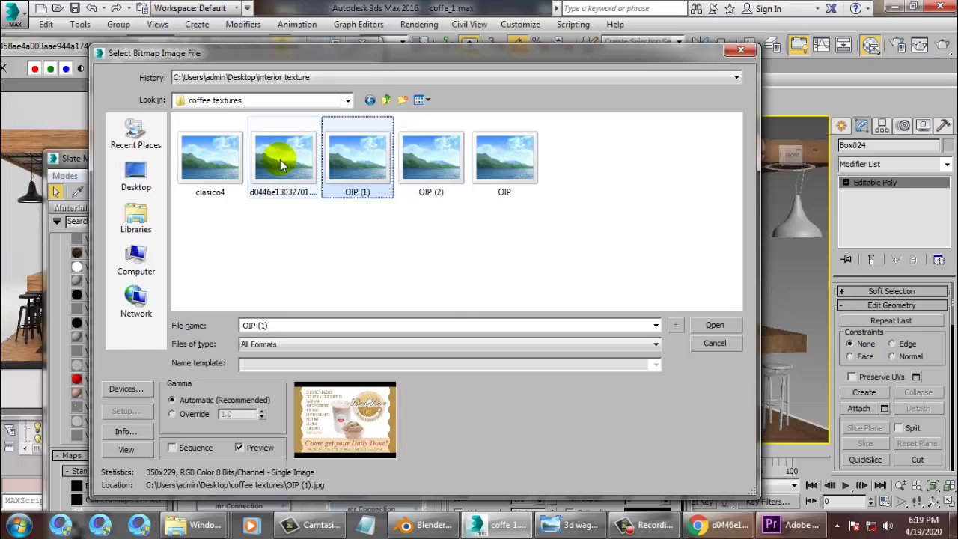
{"action": "left_click", "coordinate": [715, 325]}
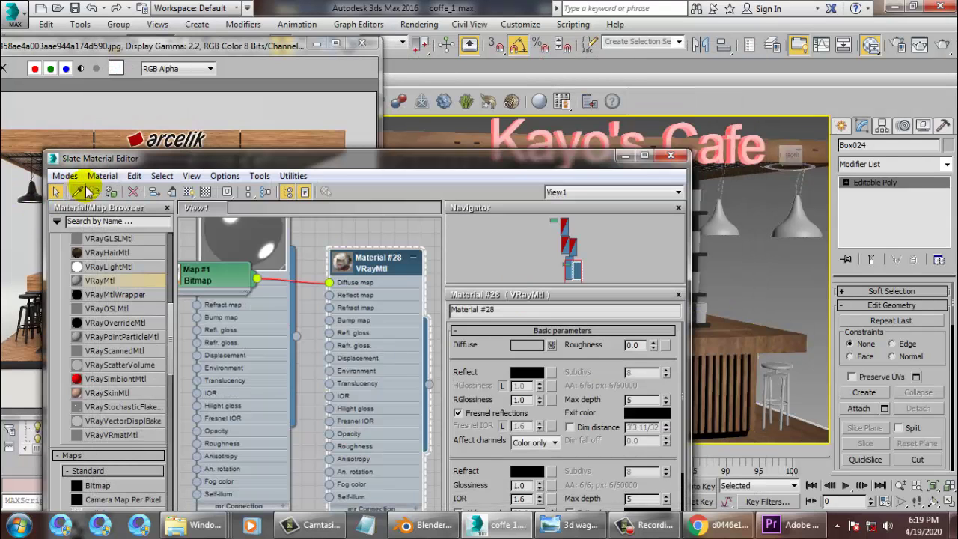
Assign the coffee menu material to the back panel and show its map in the viewport
{"action": "left_click", "coordinate": [189, 191]}
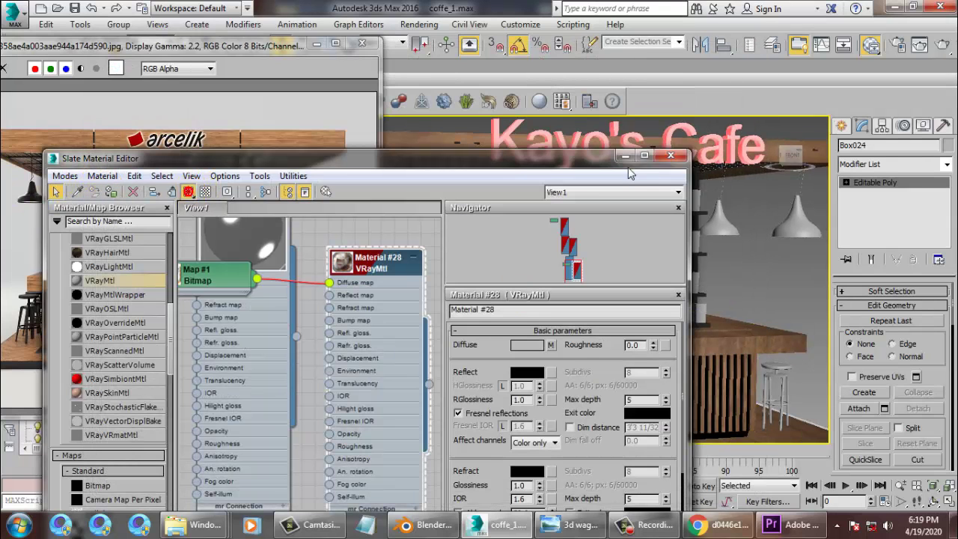
{"action": "left_click", "coordinate": [626, 156]}
{"action": "scroll", "coordinate": [562, 288], "scroll_direction": "up", "scroll_amount": 8}
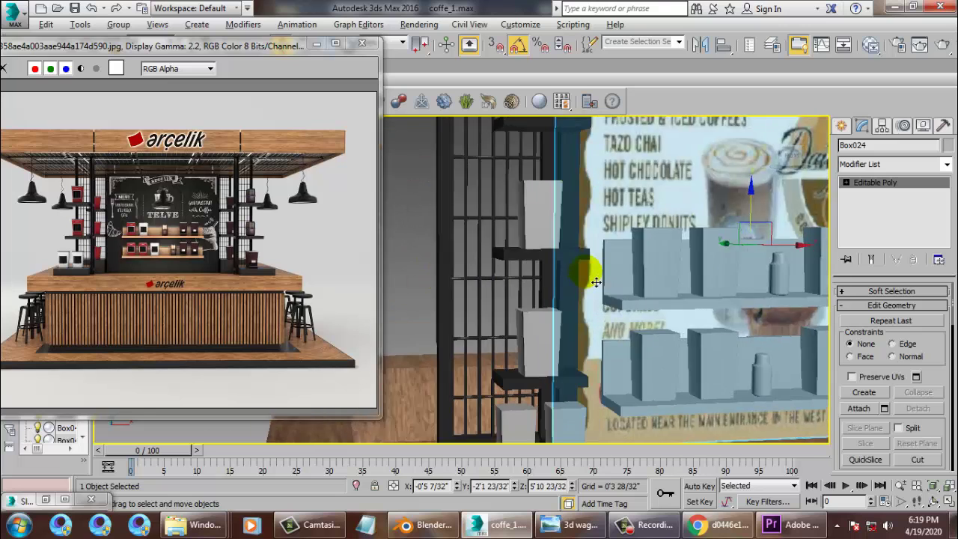
Add a UVW Map modifier to the back panel, using Box mapping and a mapping width of 6'1"
{"action": "middle_click_drag", "start_coordinate": [563, 288], "coordinate": [489, 290]}
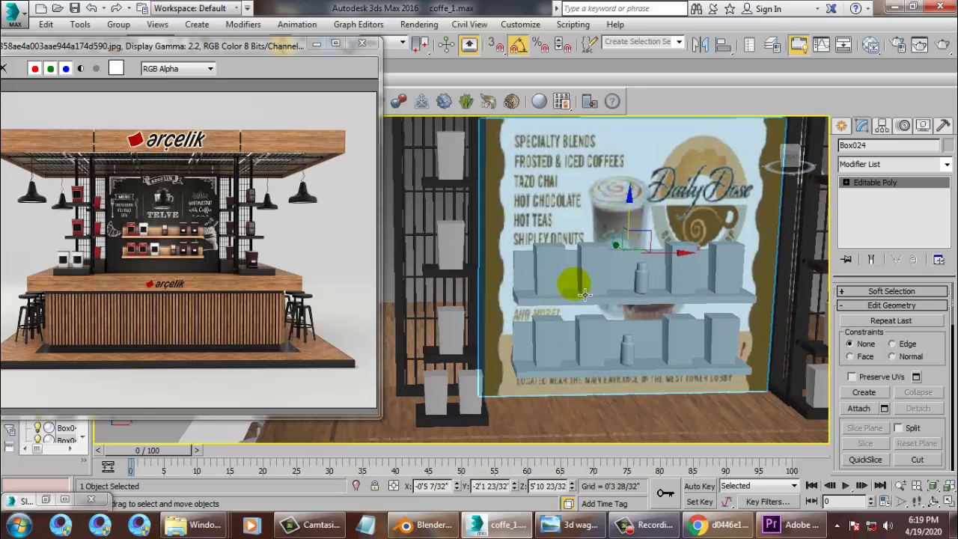
{"action": "left_click", "coordinate": [947, 160]}
{"action": "key", "text": "u"}
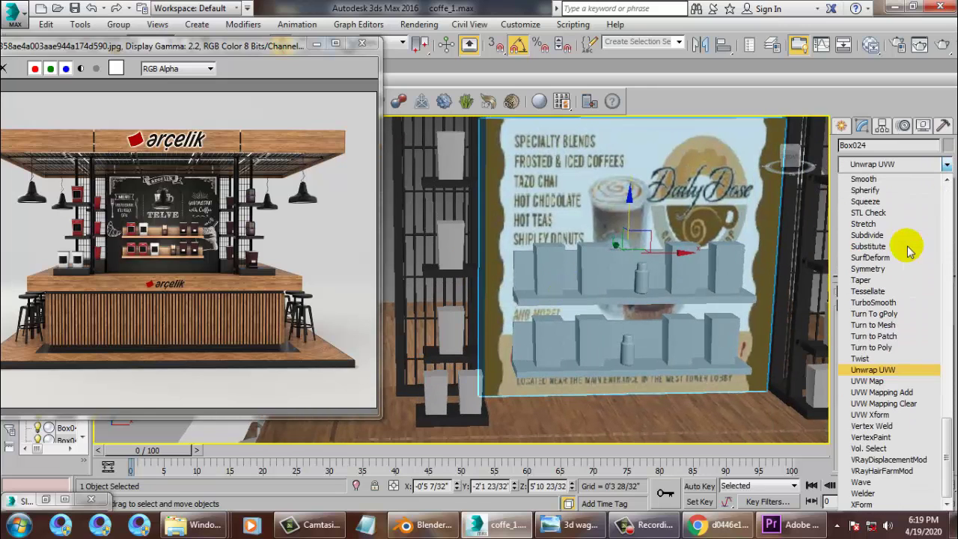
{"action": "left_click", "coordinate": [867, 380]}
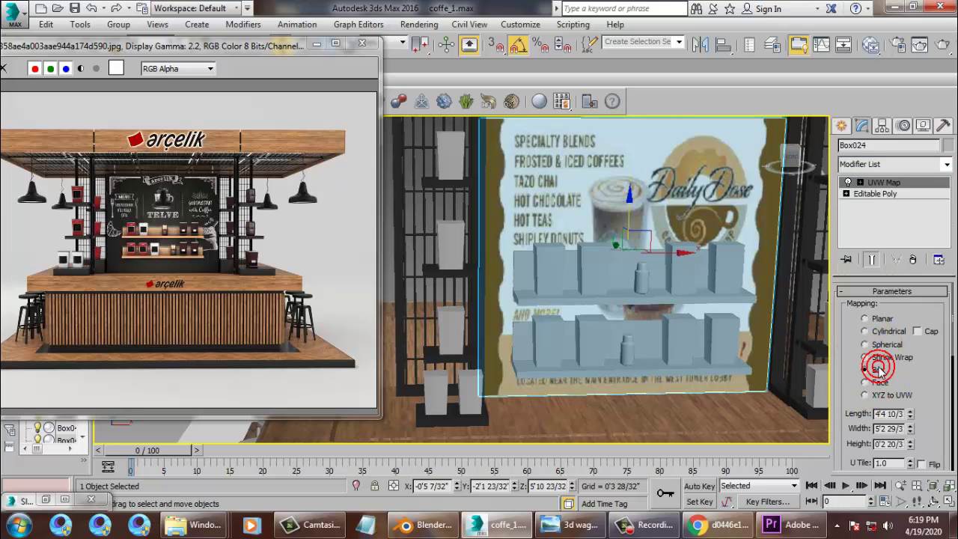
{"action": "left_click", "coordinate": [877, 369]}
{"action": "mouse_move", "coordinate": [913, 429]}
{"action": "left_mouse_down"}
{"action": "mouse_move", "coordinate": [906, 411]}
{"action": "mouse_move", "coordinate": [928, 427]}
{"action": "left_mouse_up"}
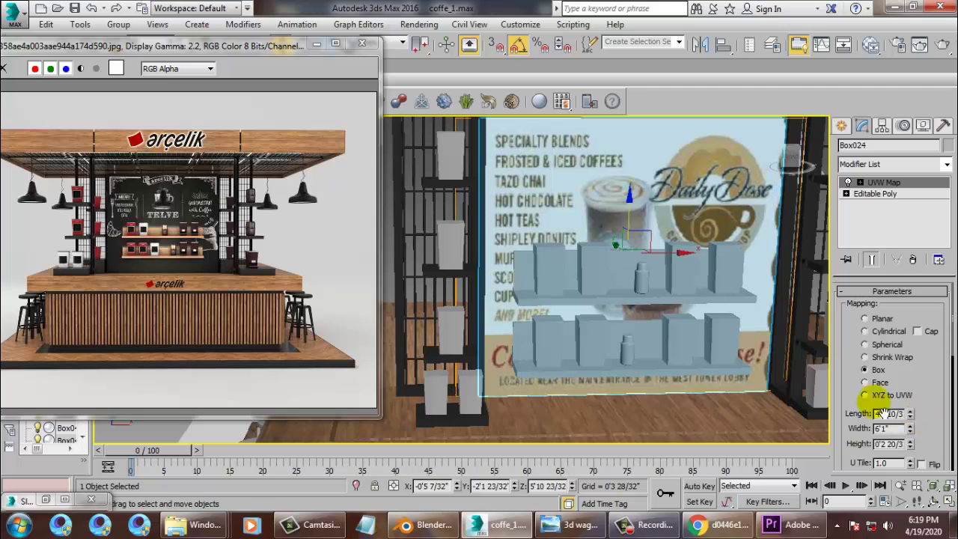
Convert the mapped back panel to an editable poly and clear the selection
{"action": "mouse_move", "coordinate": [624, 349]}
{"action": "middle_mouse_down", "text": "alt"}
{"action": "mouse_move", "coordinate": [615, 343]}
{"action": "mouse_move", "coordinate": [633, 349]}
{"action": "middle_mouse_up", "text": "alt"}
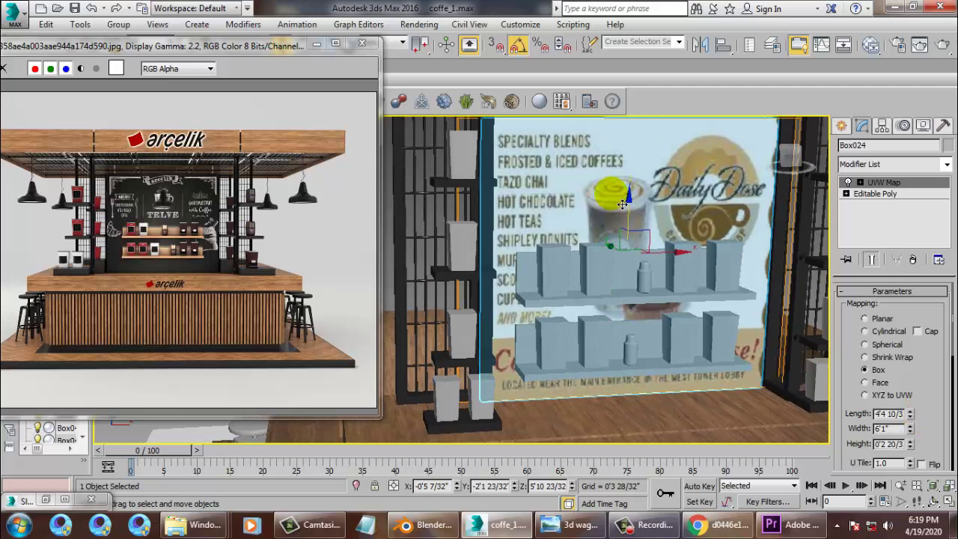
{"action": "right_click", "coordinate": [621, 135]}
{"action": "mouse_move", "coordinate": [673, 279]}
{"action": "left_click", "coordinate": [741, 301]}
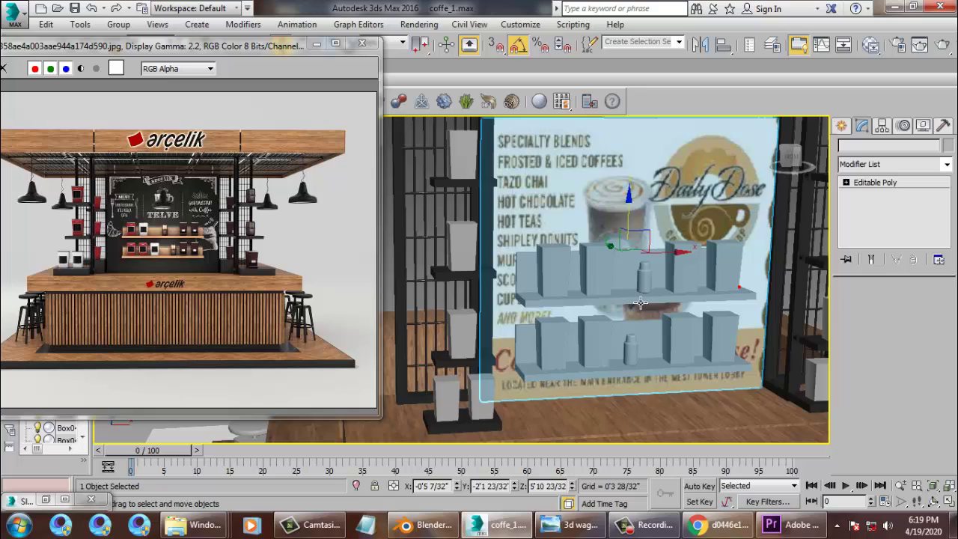
{"action": "scroll", "coordinate": [799, 302], "scroll_direction": "down", "scroll_amount": 10}
{"action": "left_click", "coordinate": [798, 296]}
Run a test render of the whole coffee stall in perspective and close the V-Ray frame buffer
{"action": "middle_click_drag", "start_coordinate": [621, 254], "coordinate": [521, 152], "text": "alt"}
{"action": "scroll", "coordinate": [660, 231], "scroll_direction": "up", "scroll_amount": 6}
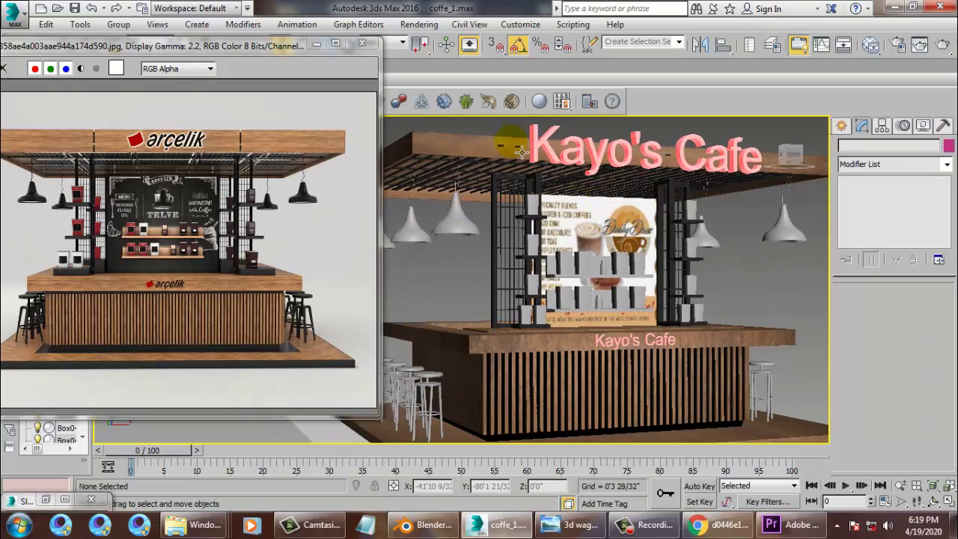
{"action": "left_click", "coordinate": [419, 24]}
{"action": "left_click", "coordinate": [424, 41]}
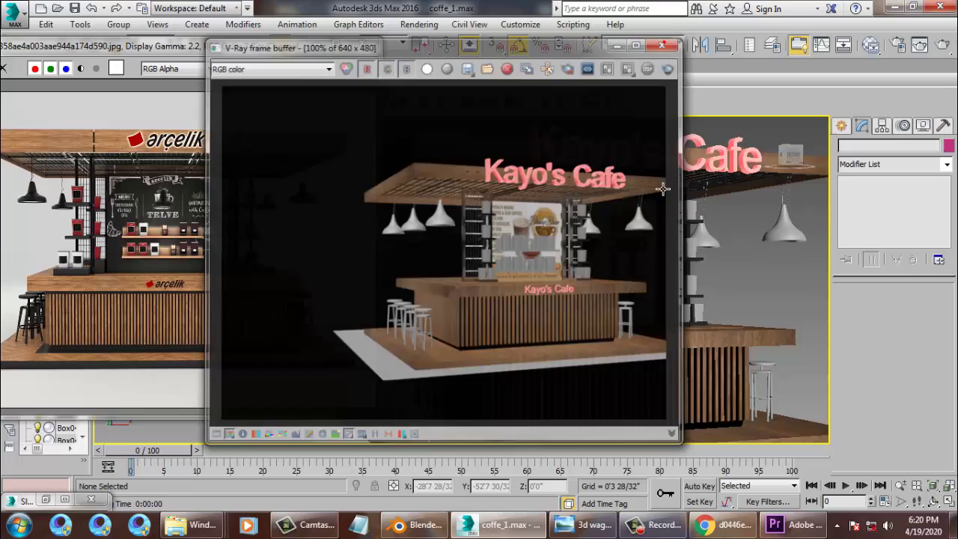
{"action": "left_click", "coordinate": [664, 42]}
Select every object of the coffee stall and convert them all to editable poly
{"action": "scroll", "coordinate": [651, 255], "scroll_direction": "down", "scroll_amount": 3}
{"action": "left_click_drag", "start_coordinate": [411, 160], "coordinate": [904, 514]}
{"action": "right_click", "coordinate": [692, 238]}
{"action": "mouse_move", "coordinate": [729, 380]}
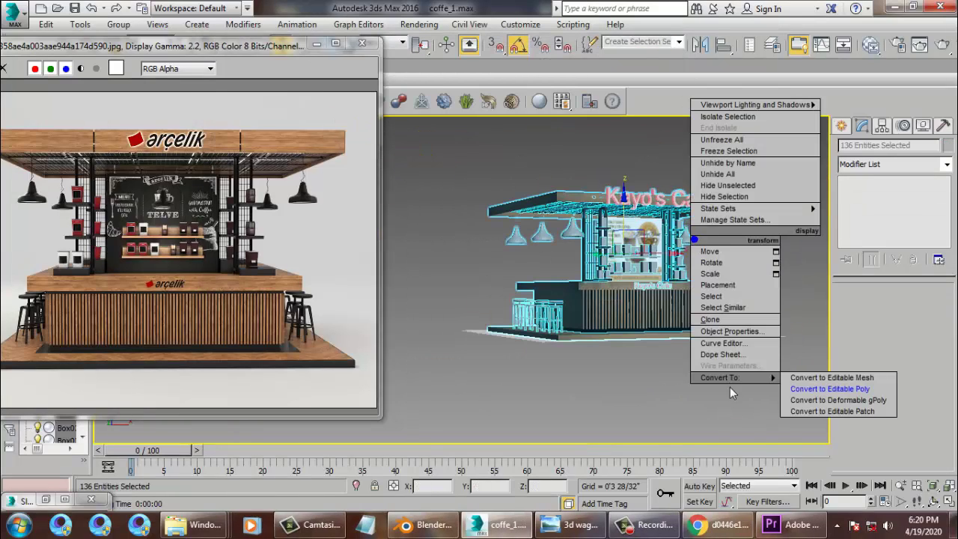
{"action": "left_click", "coordinate": [829, 388]}
Minimize the reference image window and frame the stall in the perspective viewport
{"action": "scroll", "coordinate": [620, 349], "scroll_direction": "up", "scroll_amount": 5}
{"action": "middle_click_drag", "start_coordinate": [619, 350], "coordinate": [486, 339]}
{"action": "left_click", "coordinate": [317, 43]}
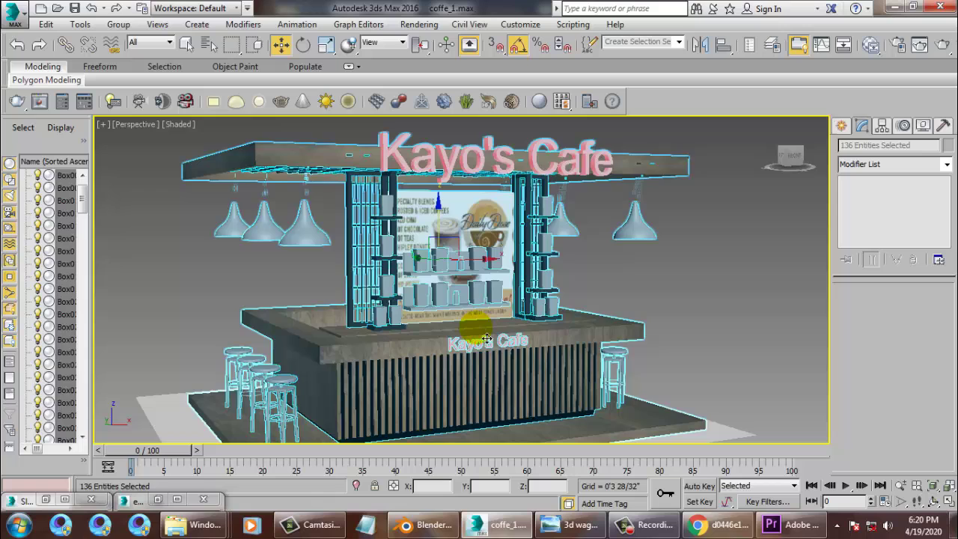
Delete all selected stall objects and undo the deletion
{"action": "key", "text": "Delete"}
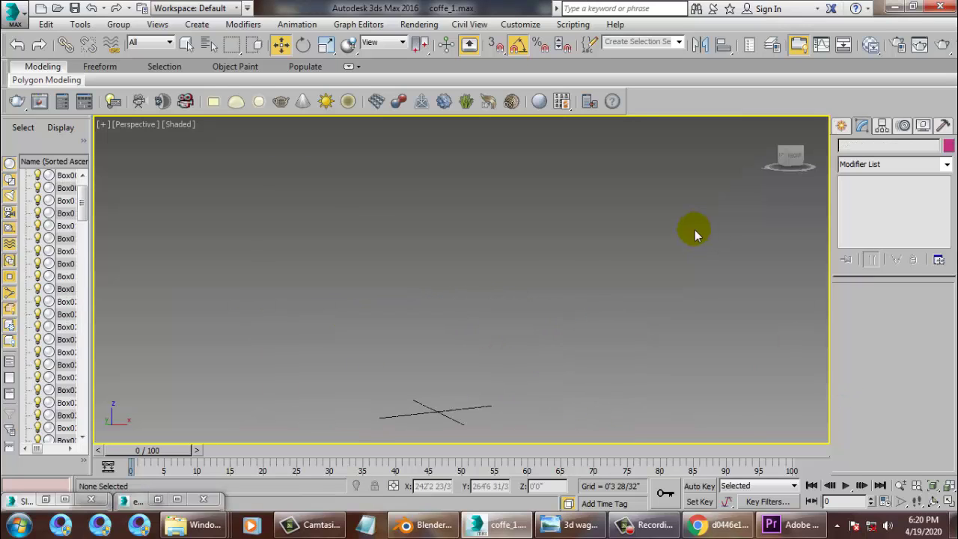
{"action": "key", "text": "ctrl+z"}
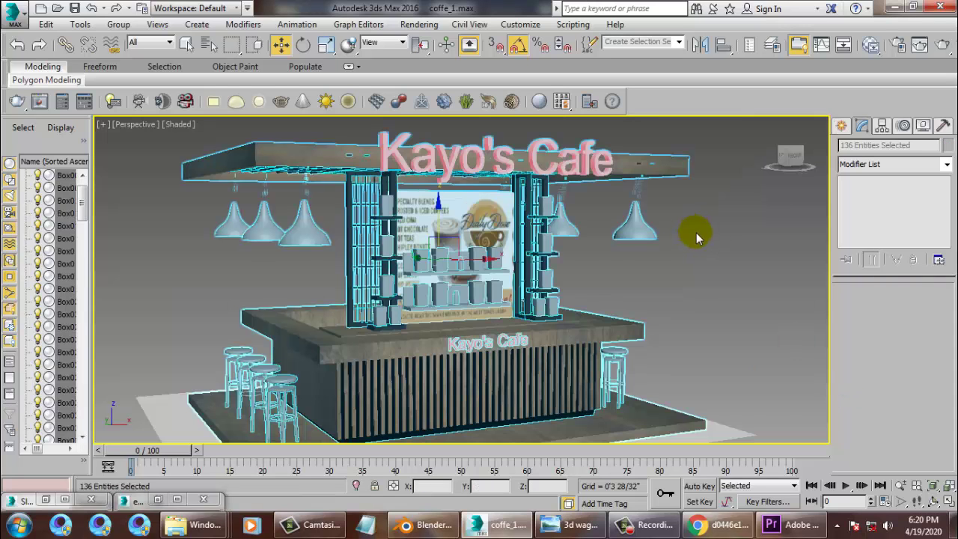
Switch to Expert Mode for a larger view of the stall and deselect all objects
{"action": "key", "text": "ctrl+x"}
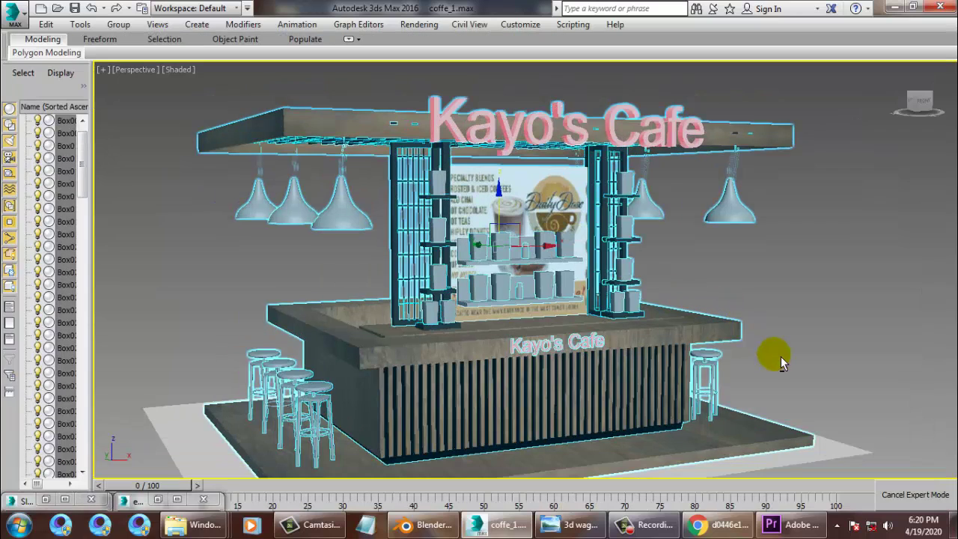
{"action": "middle_click_drag", "start_coordinate": [780, 357], "coordinate": [785, 331], "text": "alt"}
{"action": "left_click", "coordinate": [875, 259]}
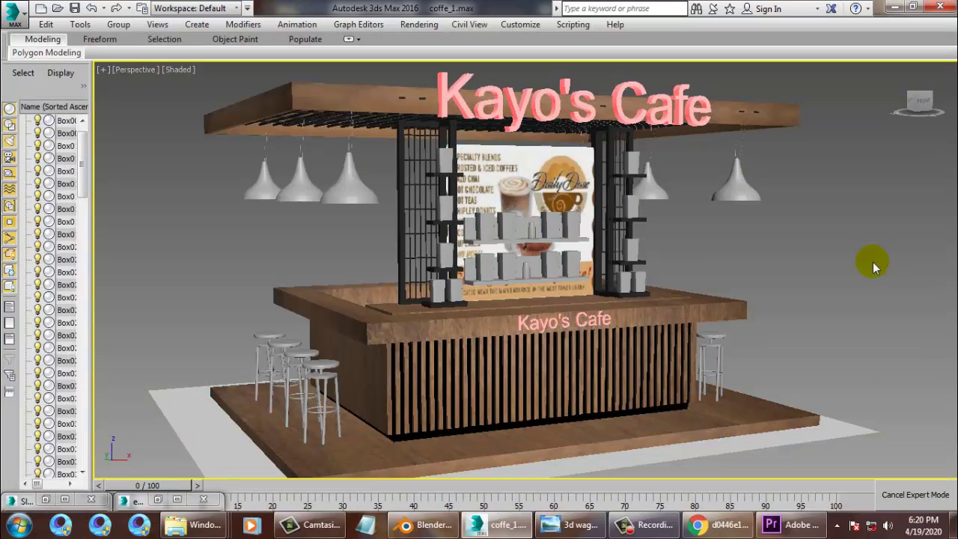